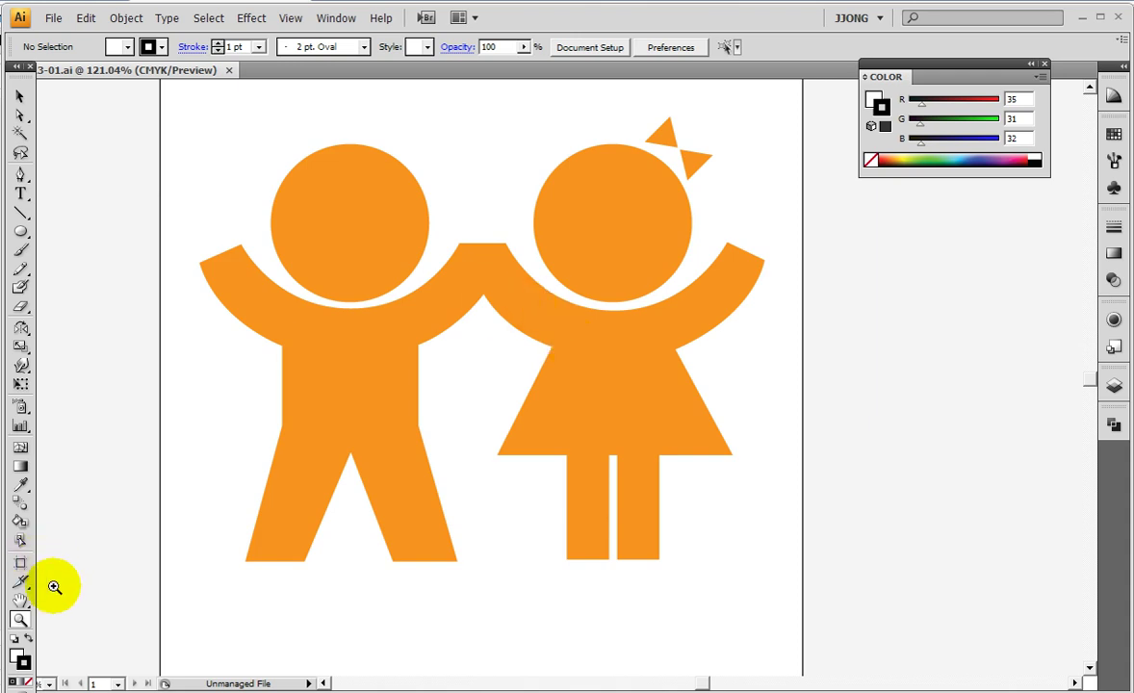
Step: Pan to the boy and girl figures at 100% zoom with the Color panel shown, ready for the Ellipse tool
click(20, 599)
mouse_move(562, 399)
mouse_down()
mouse_move(384, 421)
mouse_move(451, 414)
mouse_up()
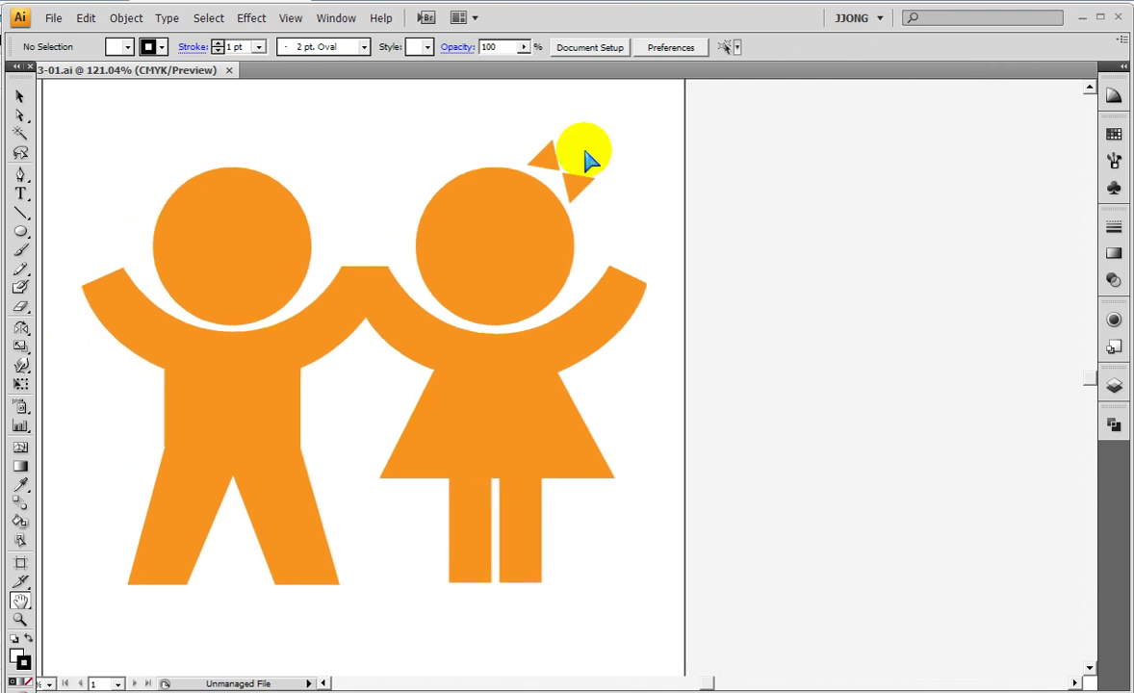
key(F6)
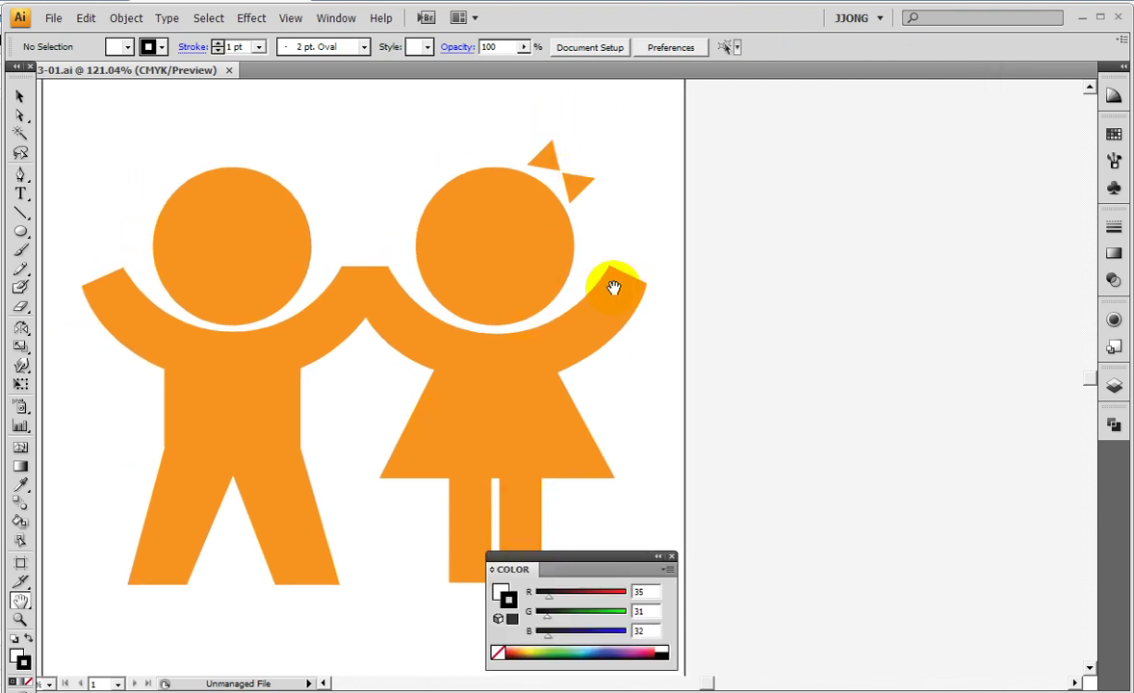
key(ctrl+1)
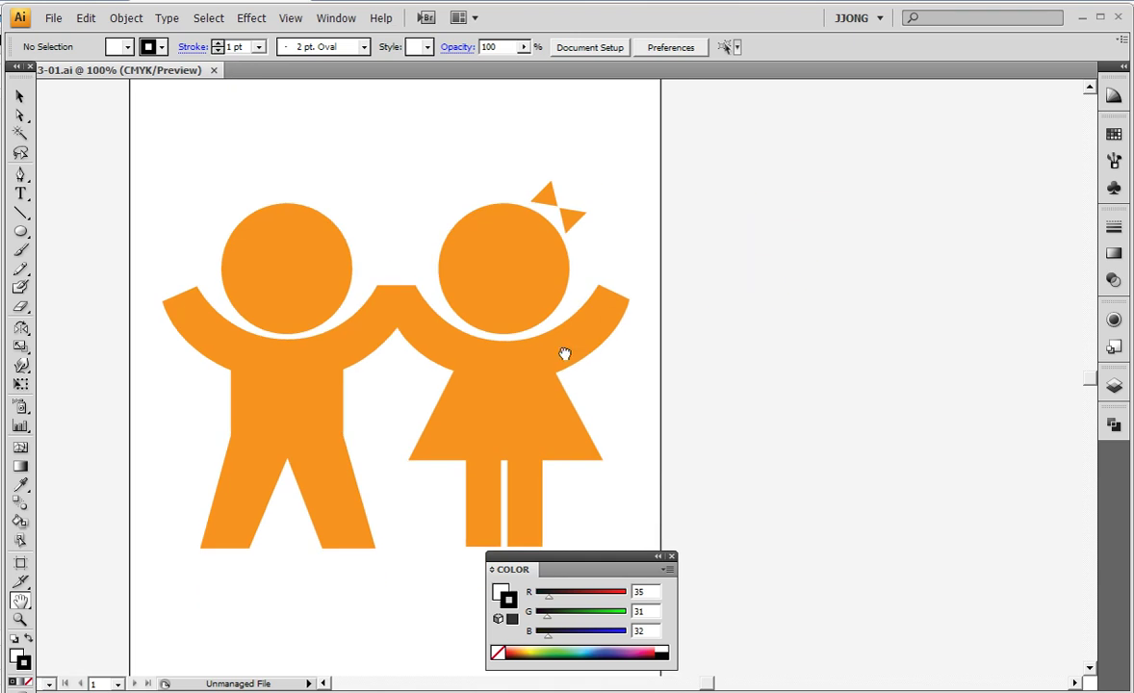
drag(568, 327, 506, 323)
click(21, 232)
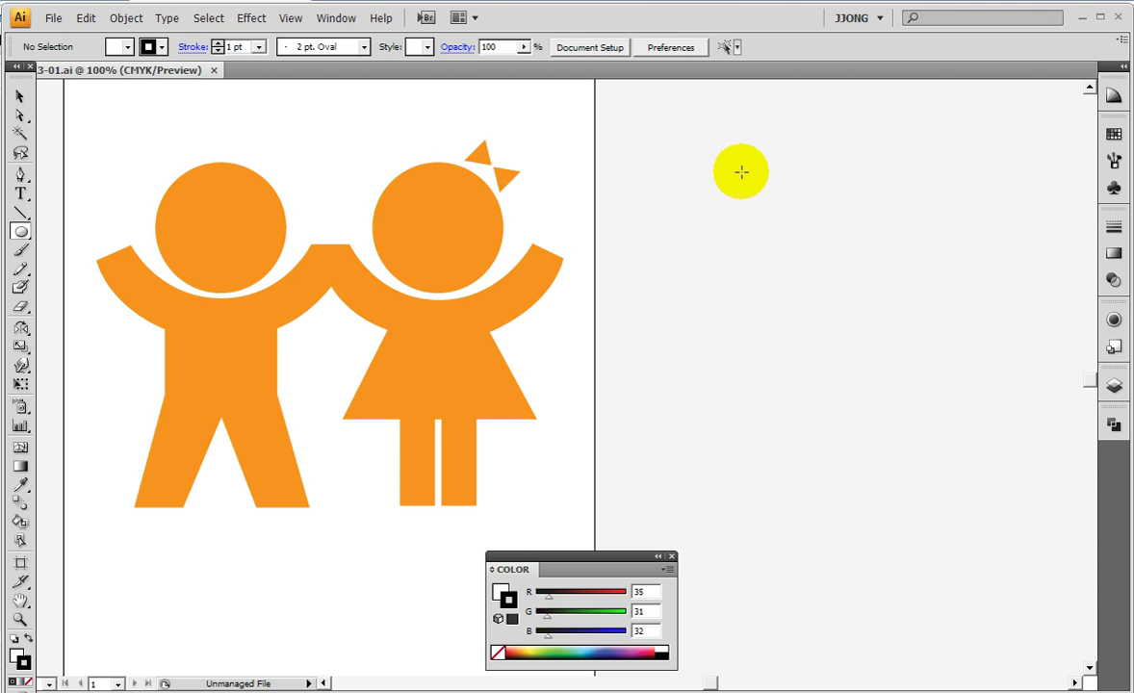
Step: Draw a 129 px circle right of the figures, filled magenta EA3FD9 with no stroke
drag(708, 178, 775, 289)
drag(767, 235, 748, 224)
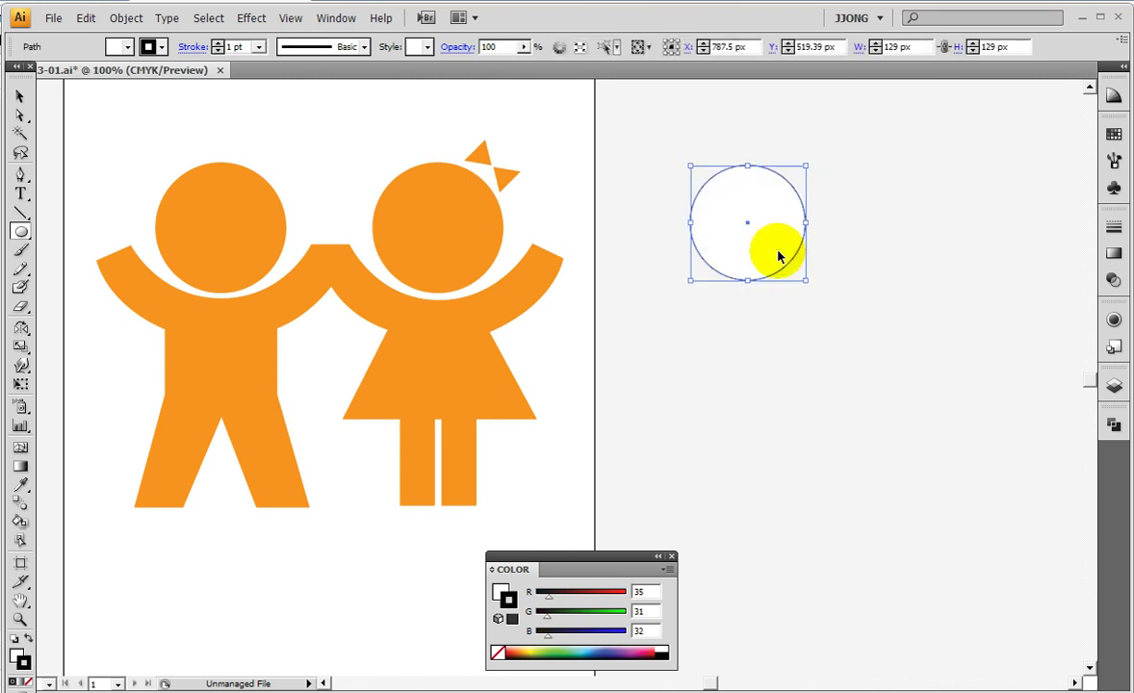
click(24, 662)
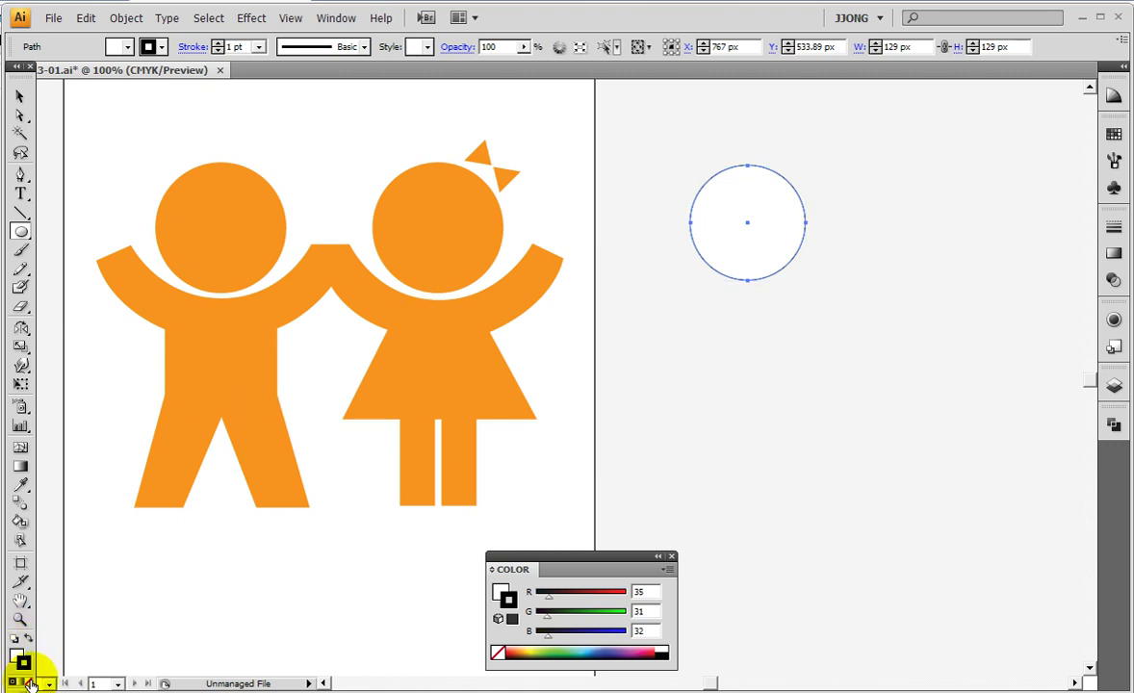
click(30, 683)
double_click(16, 655)
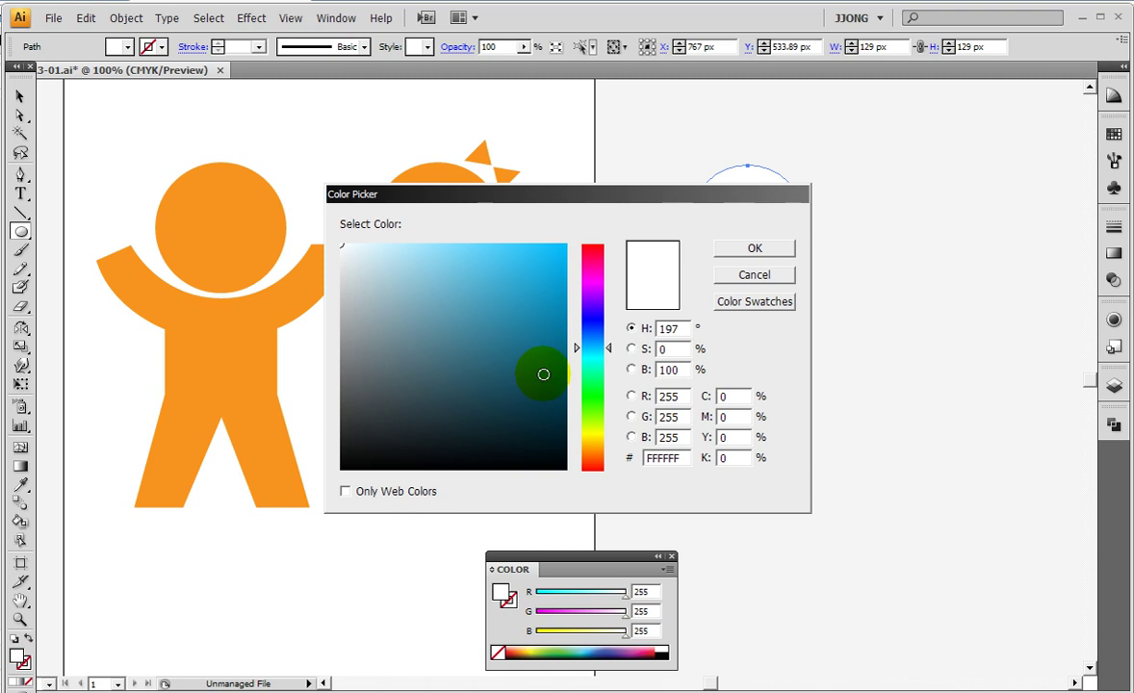
click(589, 280)
mouse_move(496, 240)
mouse_down()
mouse_move(484, 257)
mouse_move(466, 253)
mouse_move(456, 300)
mouse_move(509, 258)
mouse_up()
click(755, 248)
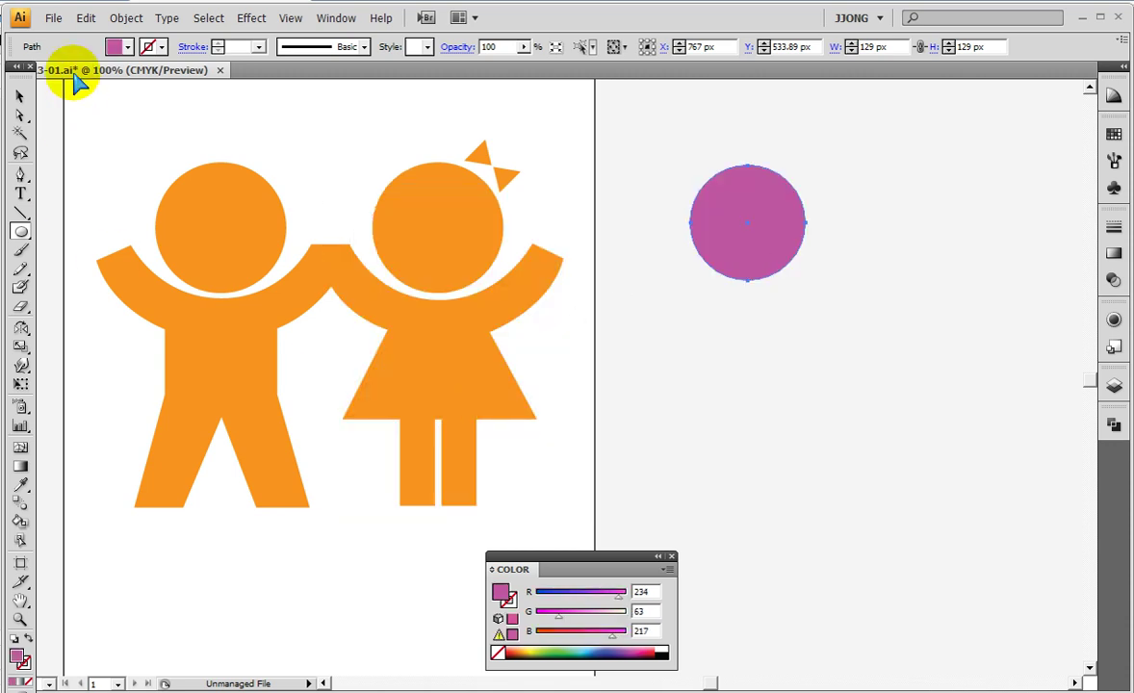
Step: Enlarge the magenta circle slightly with the Selection tool
click(20, 97)
drag(806, 280, 810, 284)
click(746, 342)
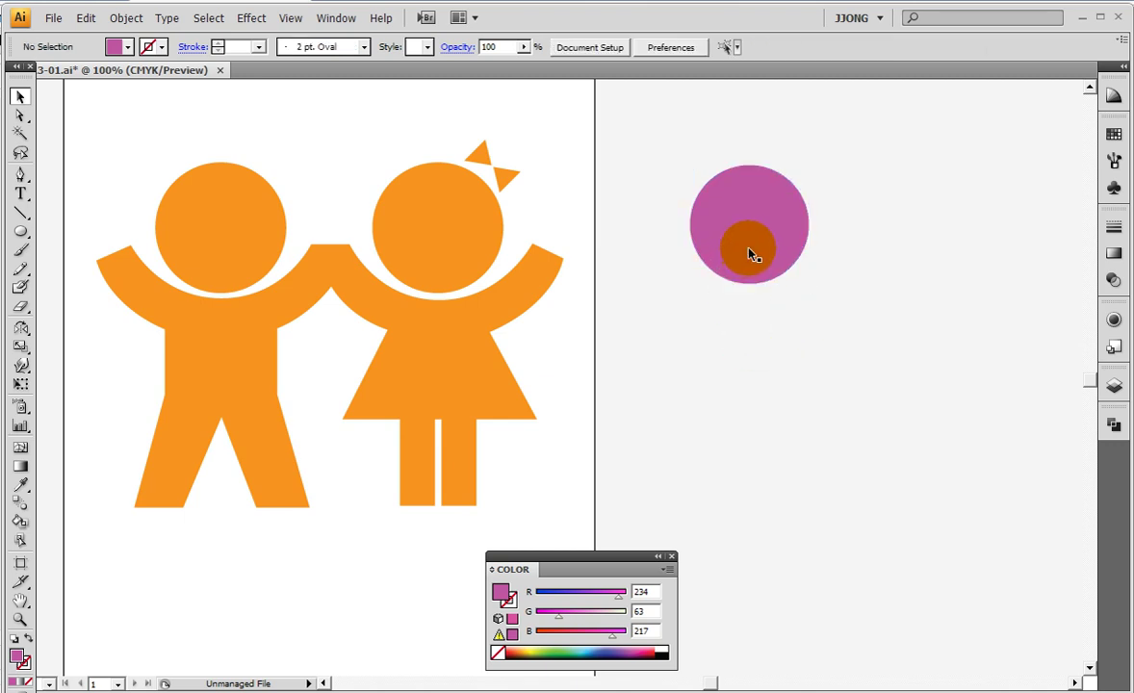
click(755, 239)
mouse_move(755, 238)
mouse_down()
mouse_move(766, 250)
mouse_move(764, 231)
mouse_up()
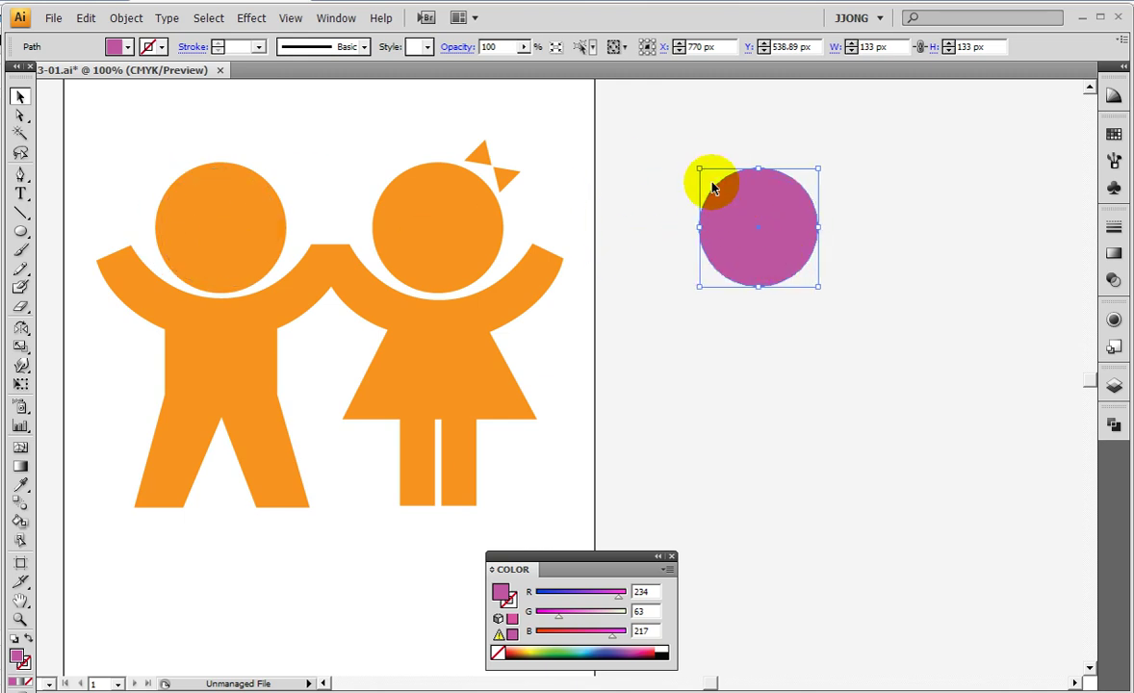
Step: Test the circle's fit over the boy's head, then undo the move
mouse_move(697, 172)
mouse_down()
mouse_move(740, 218)
mouse_move(679, 132)
mouse_up()
drag(707, 188, 635, 209)
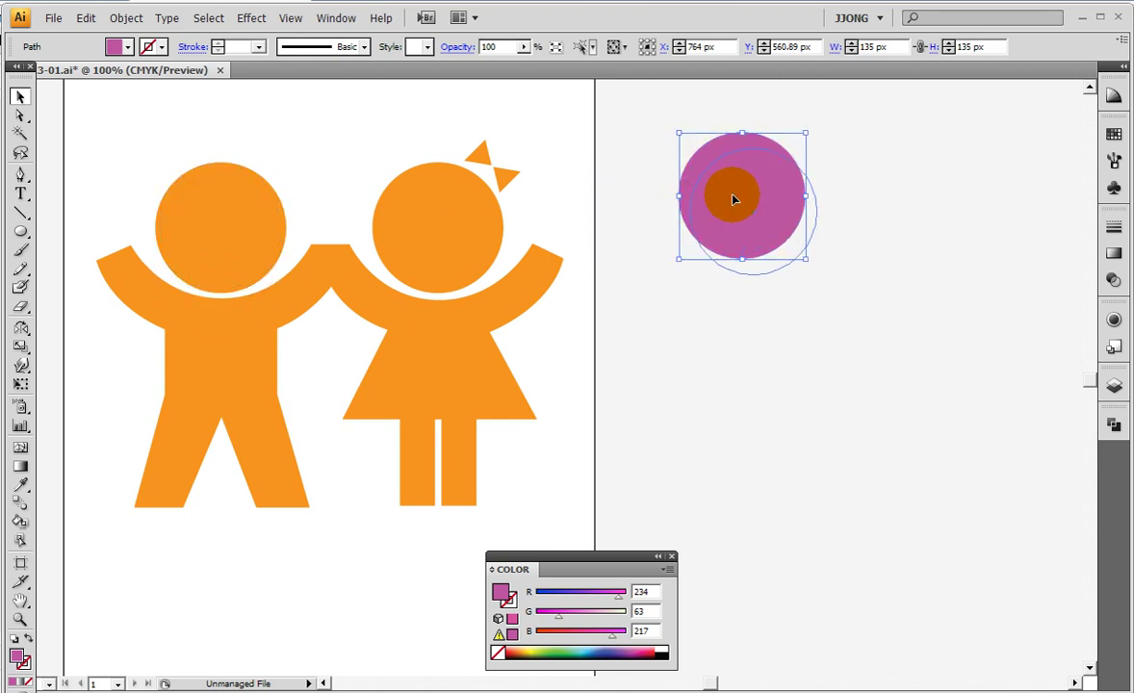
drag(636, 209, 186, 192)
click(348, 231)
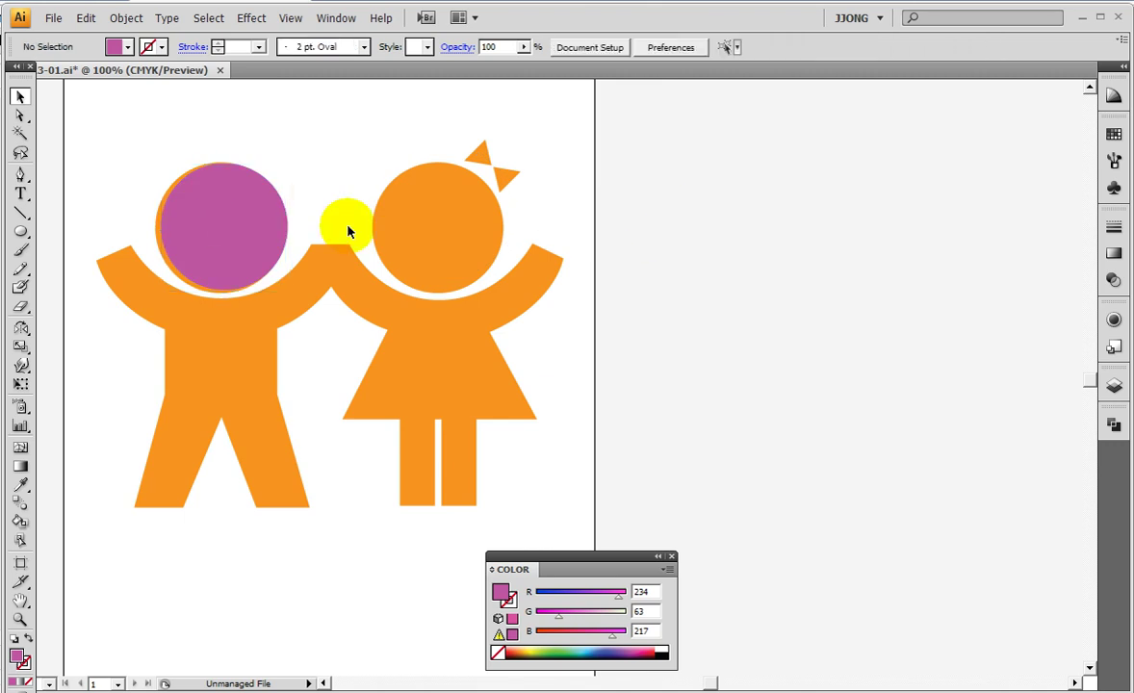
click(753, 225)
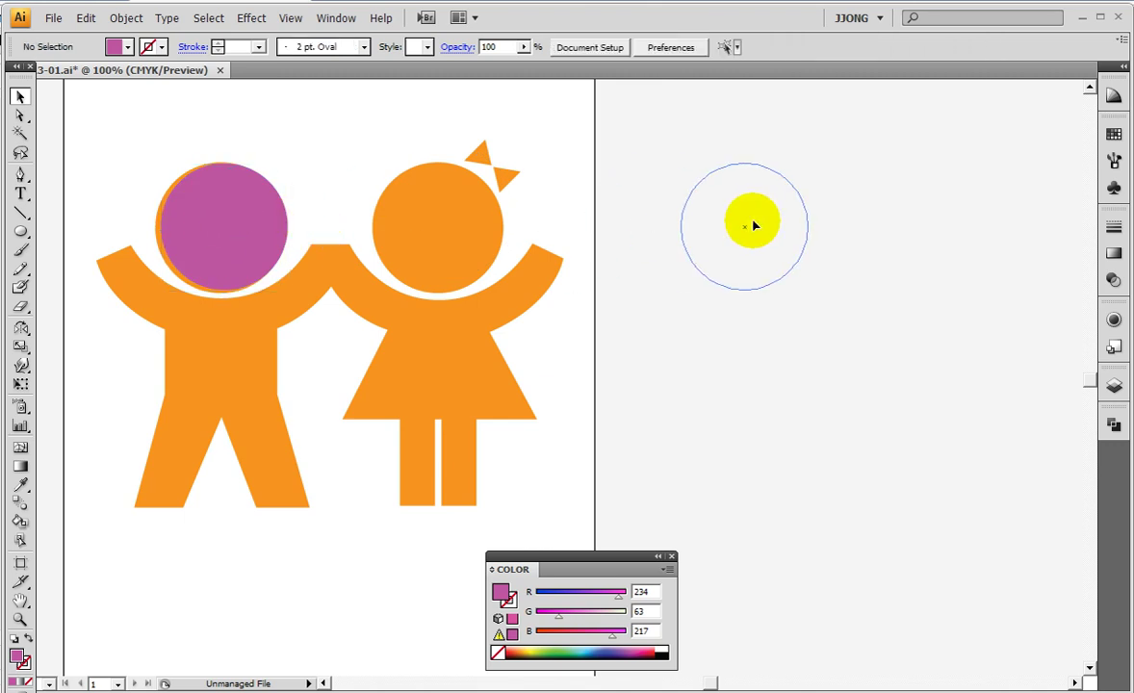
key(ctrl+z)
Step: Lock the magenta circle in place with Object > Lock > Selection
click(126, 17)
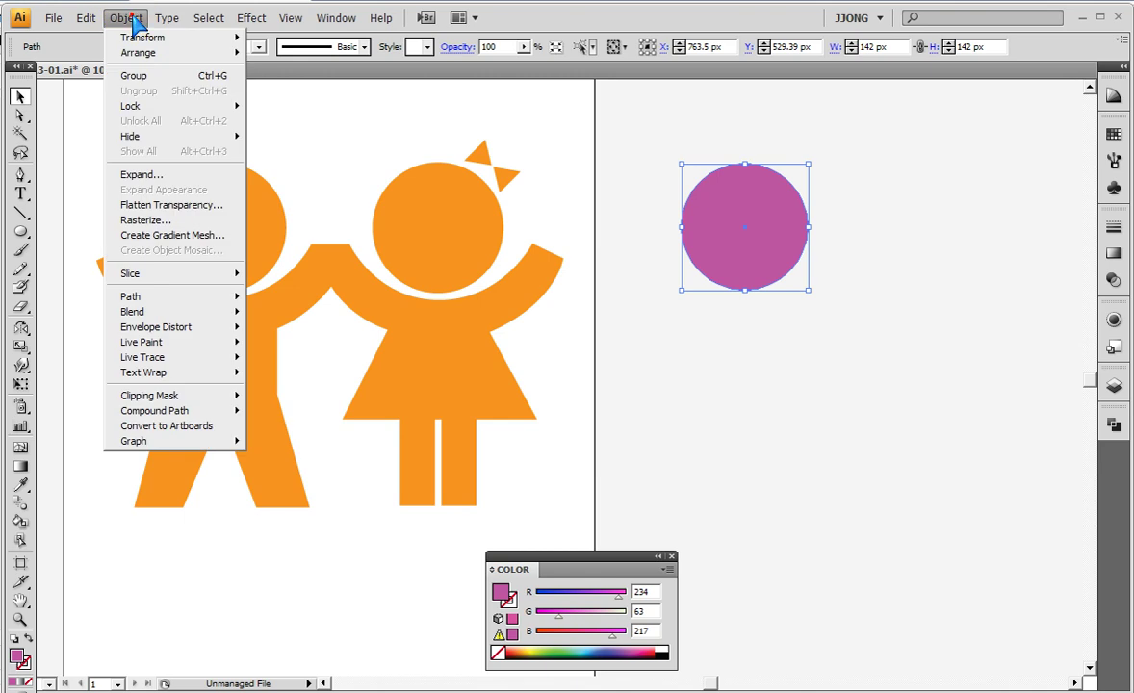
click(159, 136)
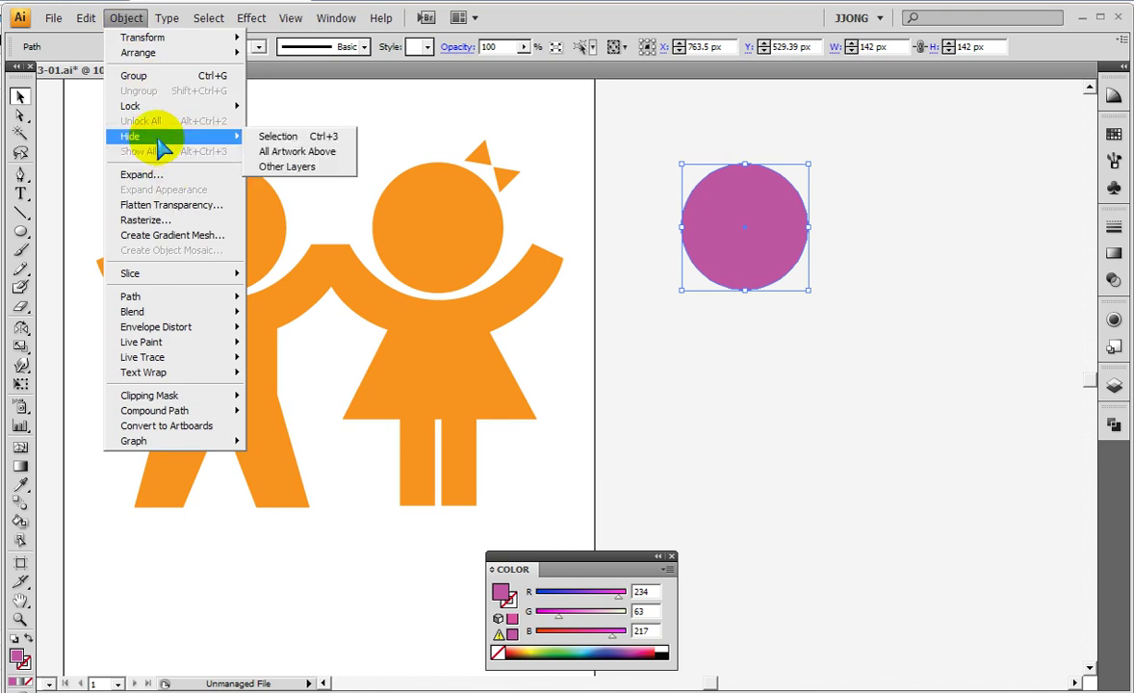
mouse_move(131, 105)
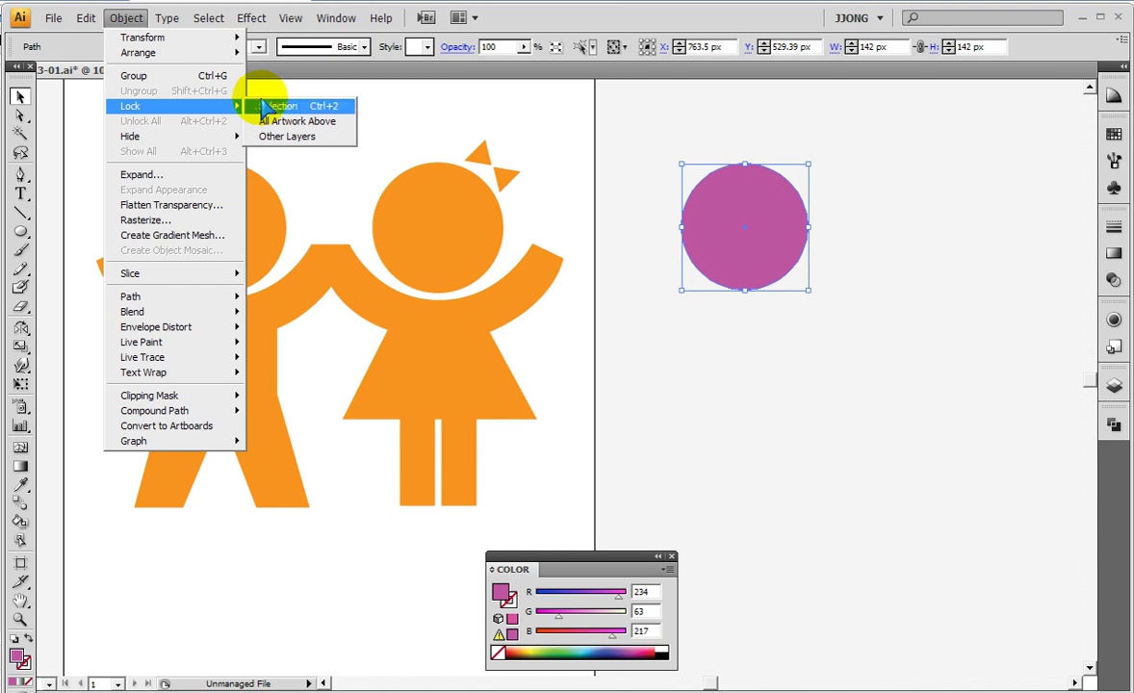
click(274, 107)
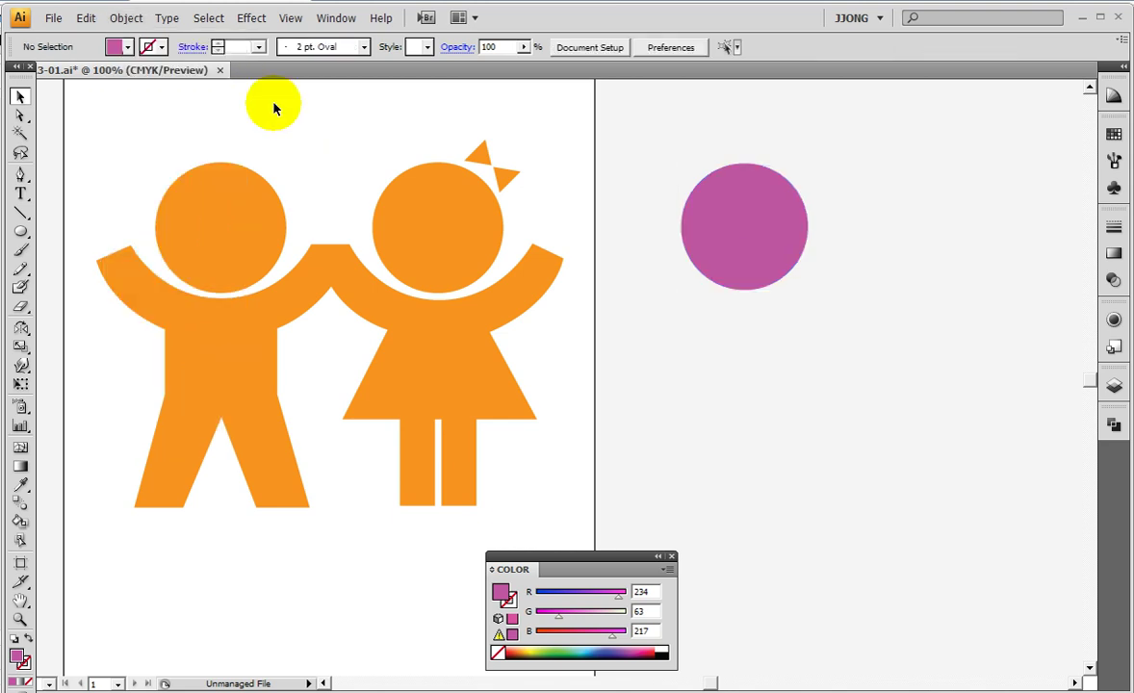
Step: Switch to Outline view and pan around the artwork
key(ctrl+y)
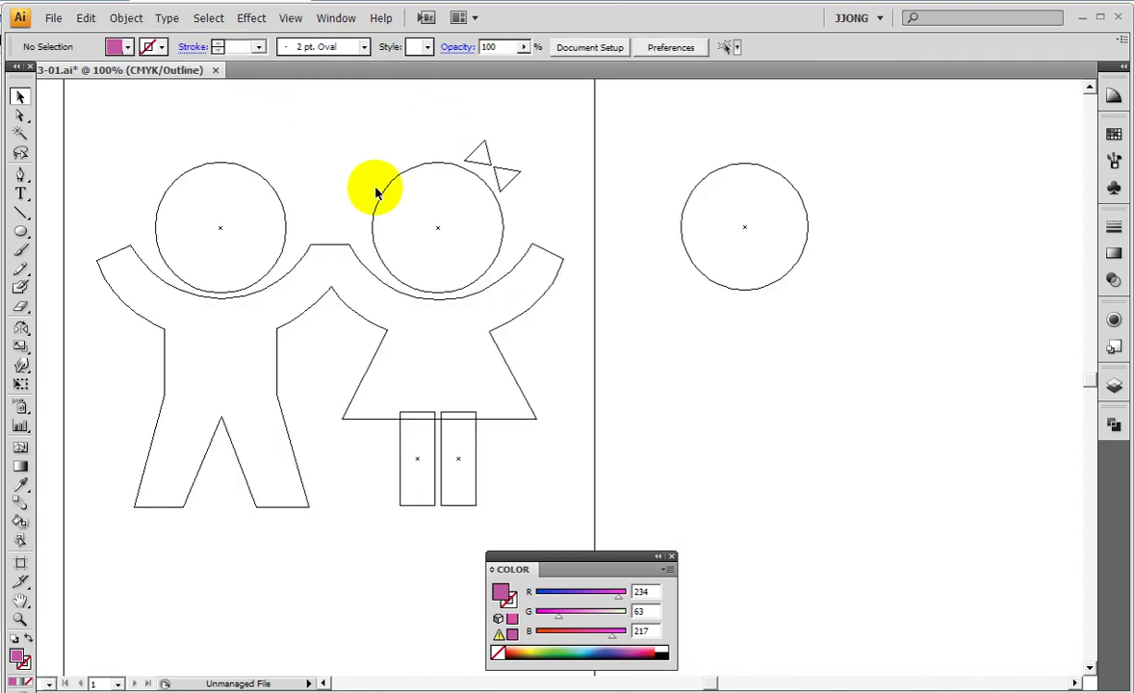
drag(405, 288, 582, 306)
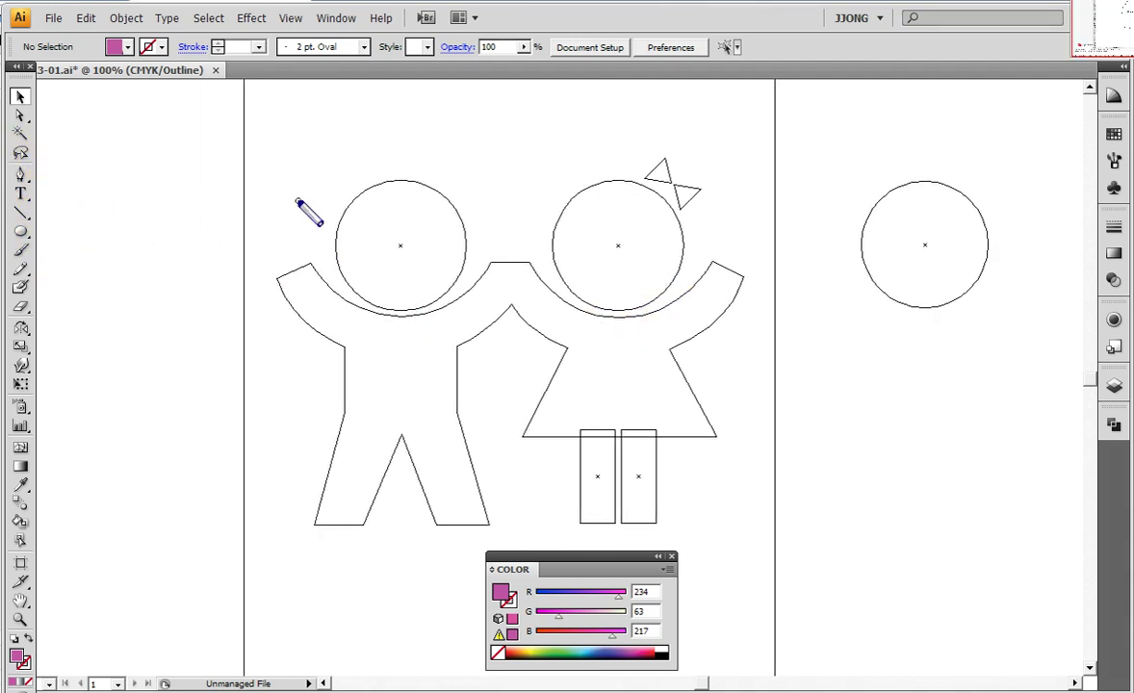
drag(274, 145, 526, 333)
drag(274, 247, 500, 248)
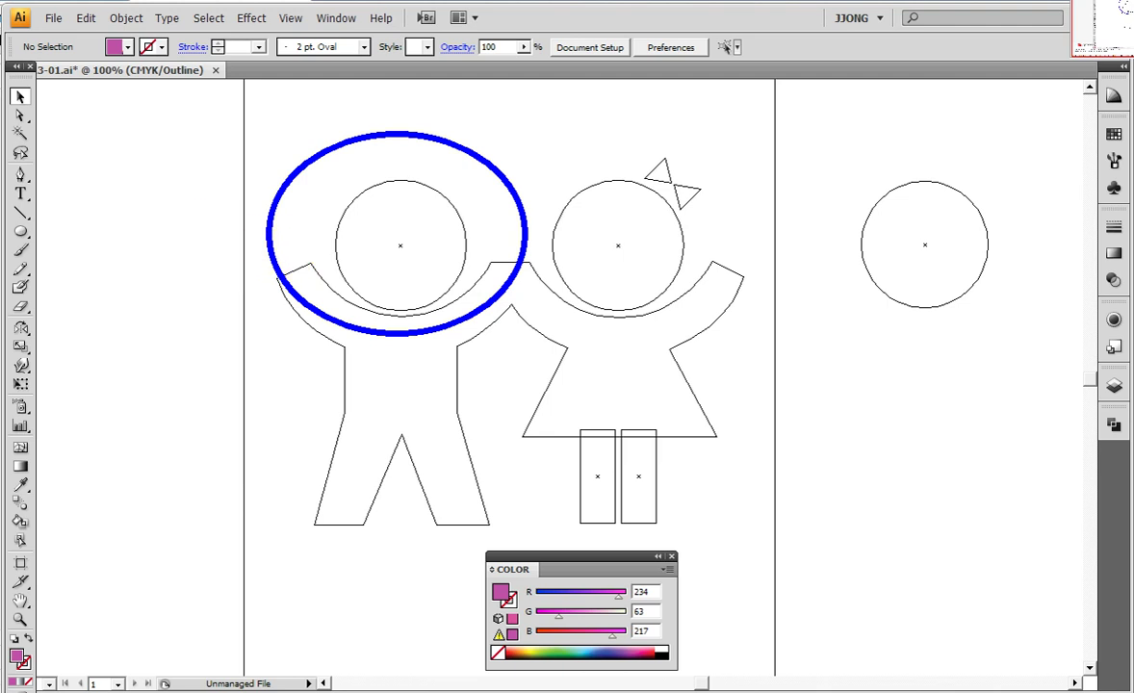
drag(324, 252, 208, 300)
drag(486, 232, 624, 287)
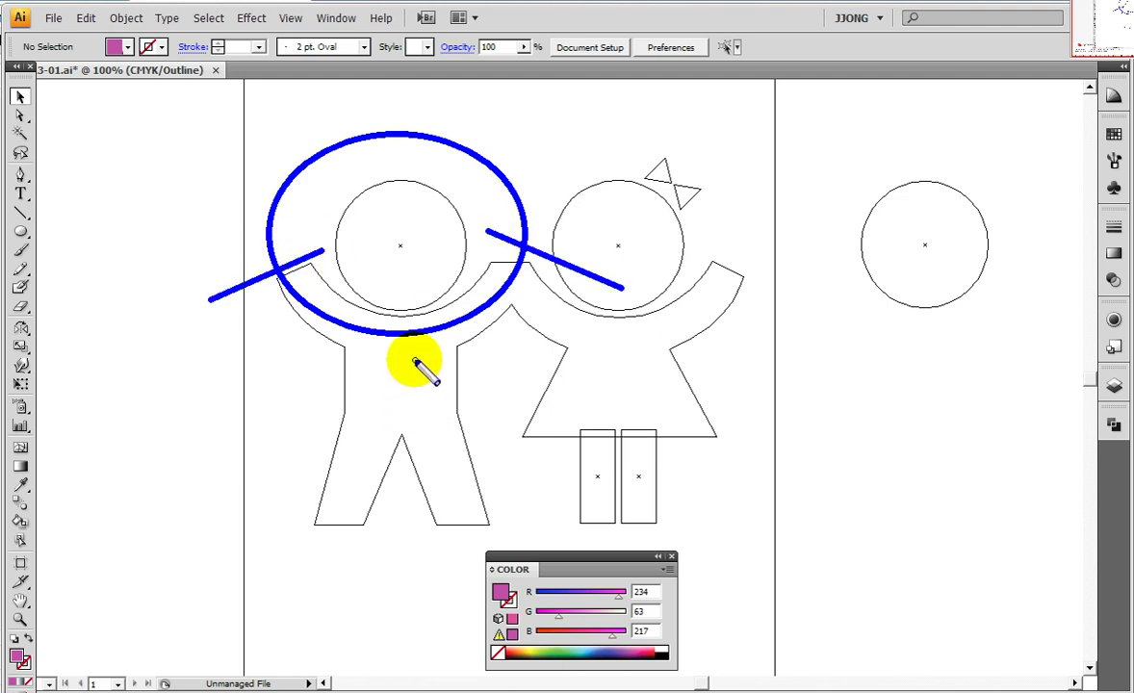
drag(430, 216, 358, 256)
drag(362, 204, 409, 259)
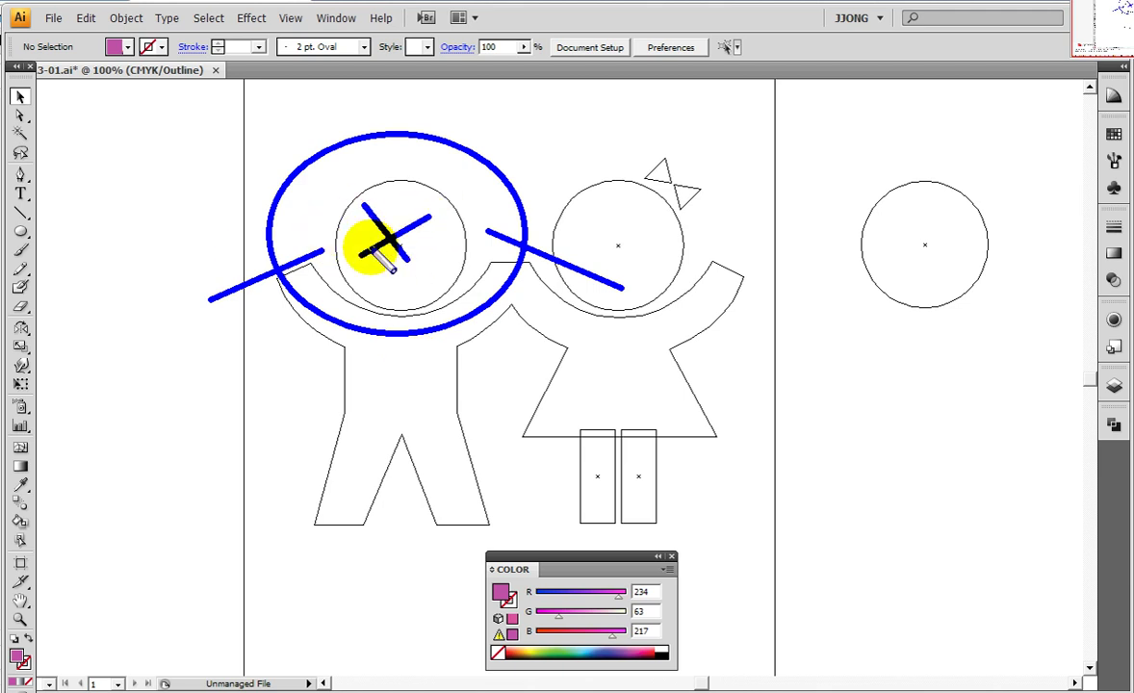
key(Escape)
Step: Draw a larger ellipse surrounding the locked circle
mouse_move(709, 286)
mouse_down()
mouse_move(398, 298)
mouse_move(513, 298)
mouse_up()
click(20, 231)
drag(617, 117, 842, 308)
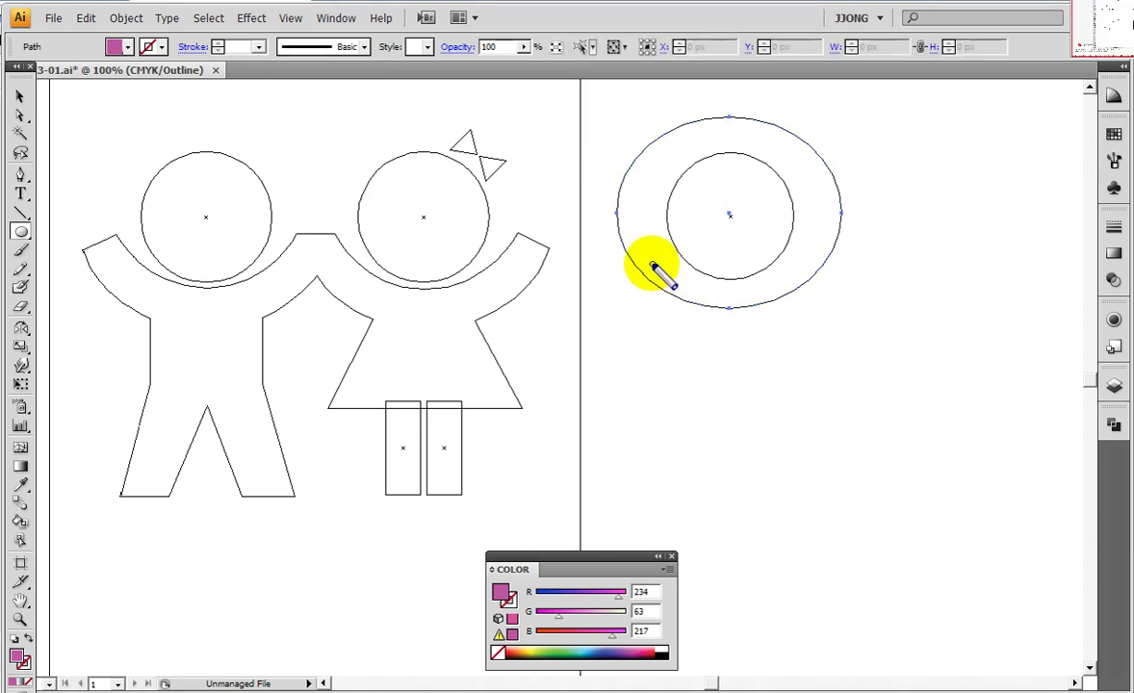
Step: Nudge the 252 × 215 px outer ellipse slightly upward around the inner circle
drag(653, 260, 635, 305)
drag(683, 272, 686, 322)
drag(728, 284, 760, 322)
drag(773, 281, 805, 306)
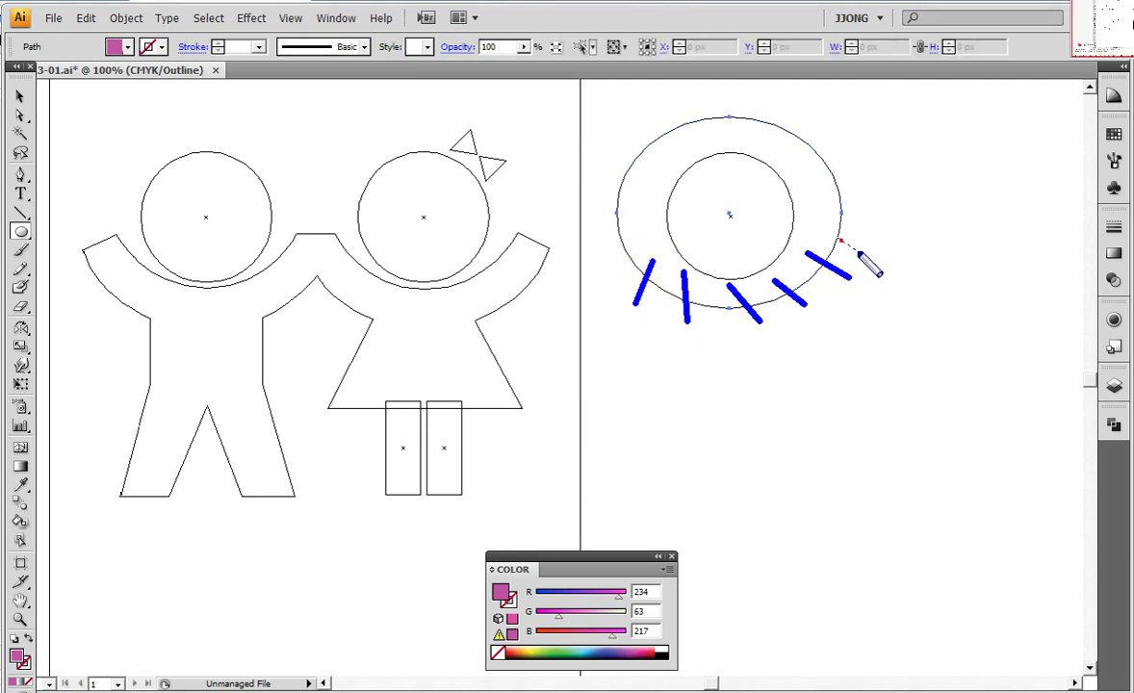
drag(816, 238, 871, 265)
click(20, 96)
key(Up)
key(Up)
key(Up)
key(Up)
key(Up)
key(Up)
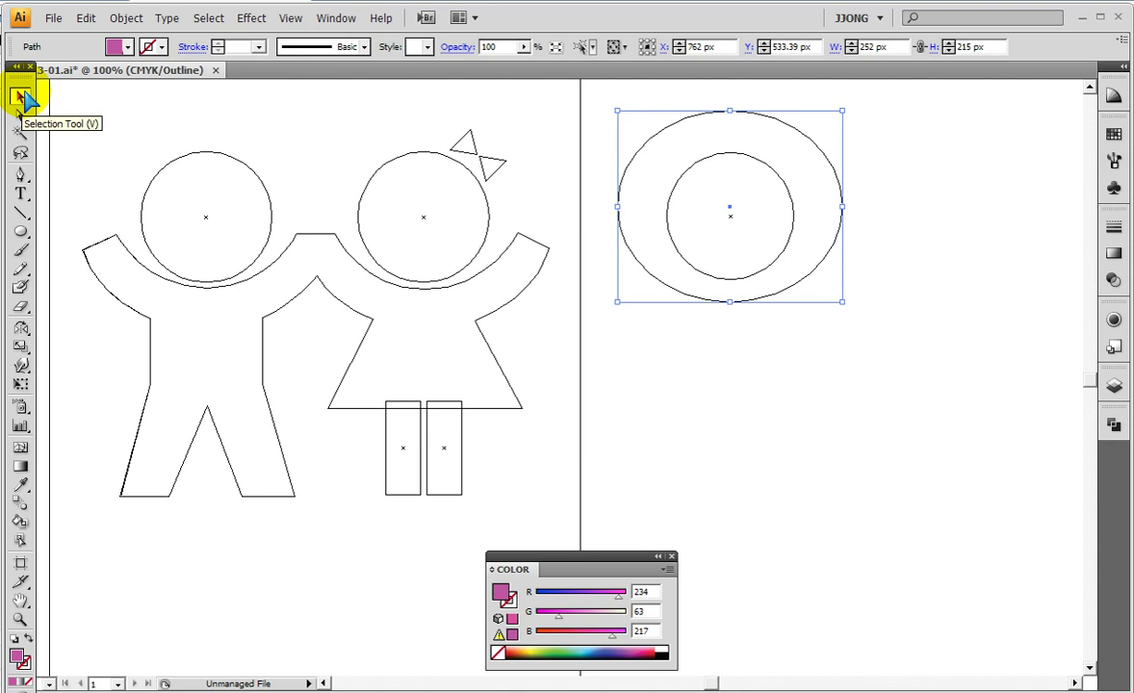
Step: Back in Preview, give the ellipse a magenta stroke, trying 50 pt then 40 pt weights
key(ctrl+y)
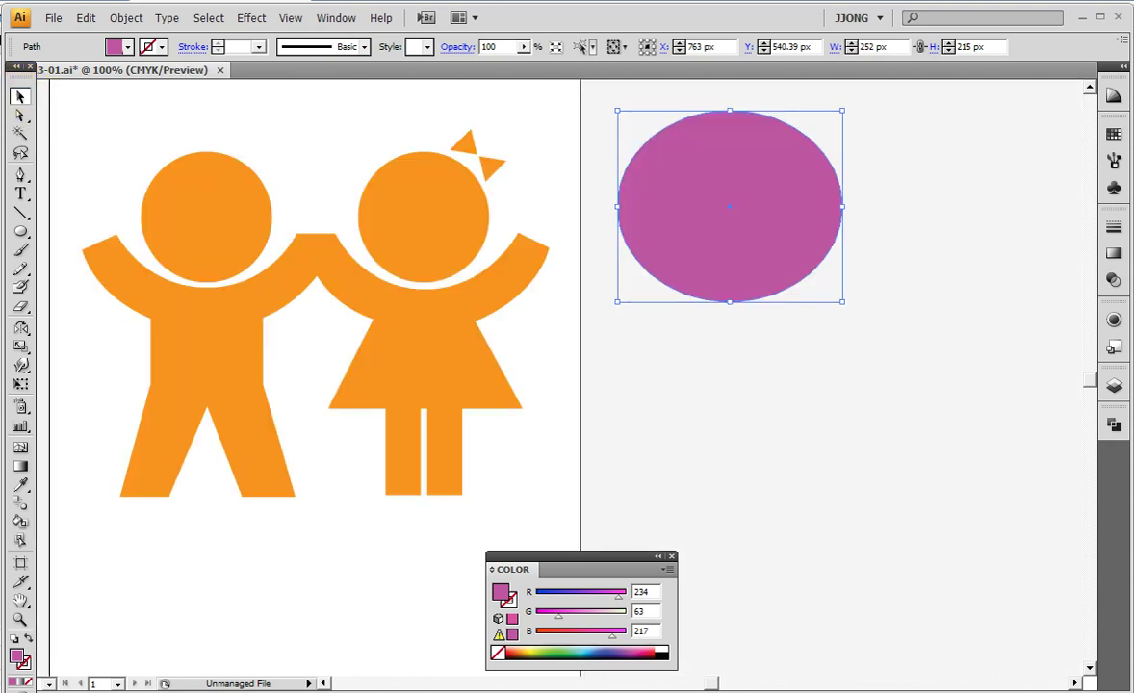
click(27, 639)
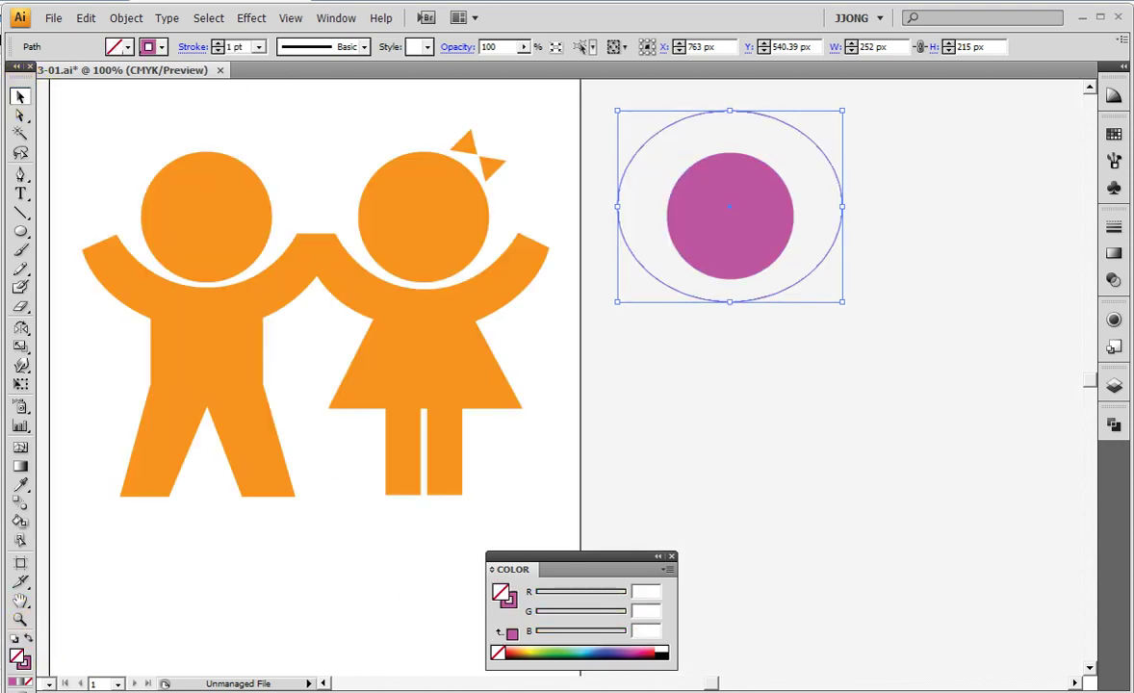
click(1114, 226)
click(1026, 241)
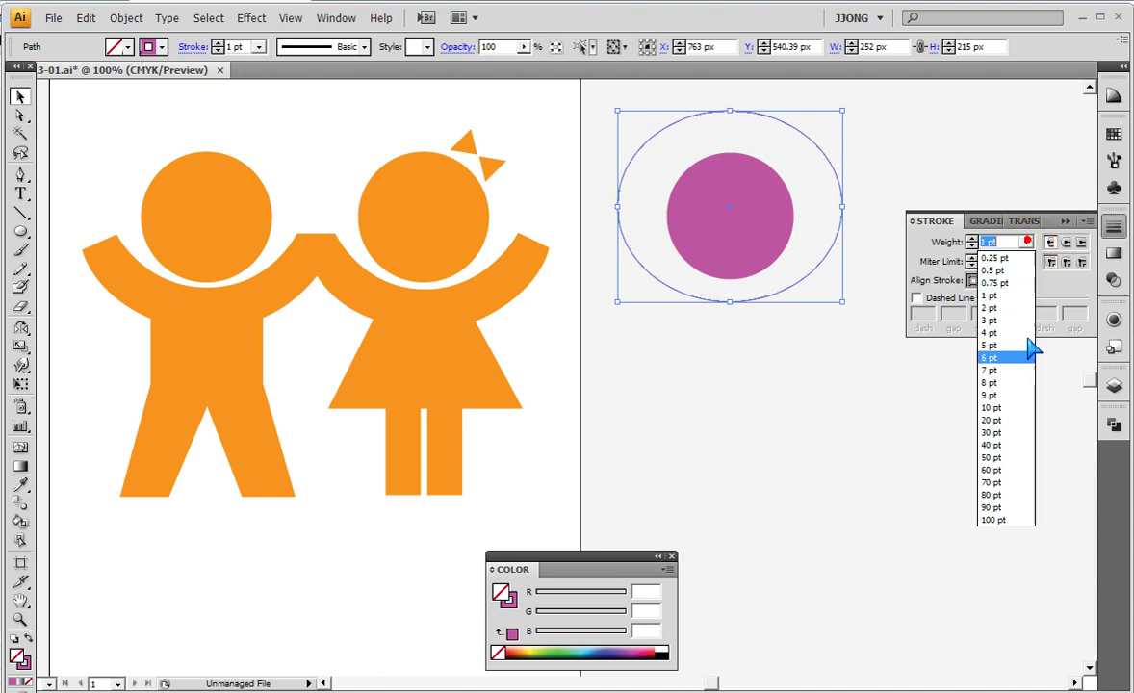
click(996, 458)
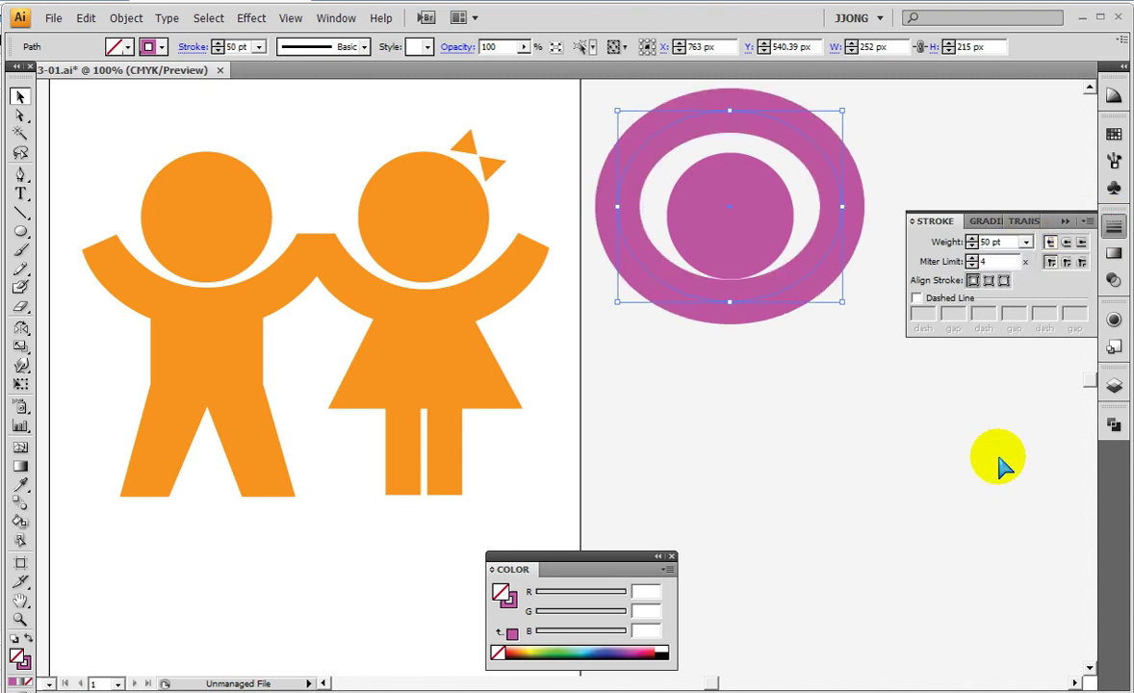
click(1026, 242)
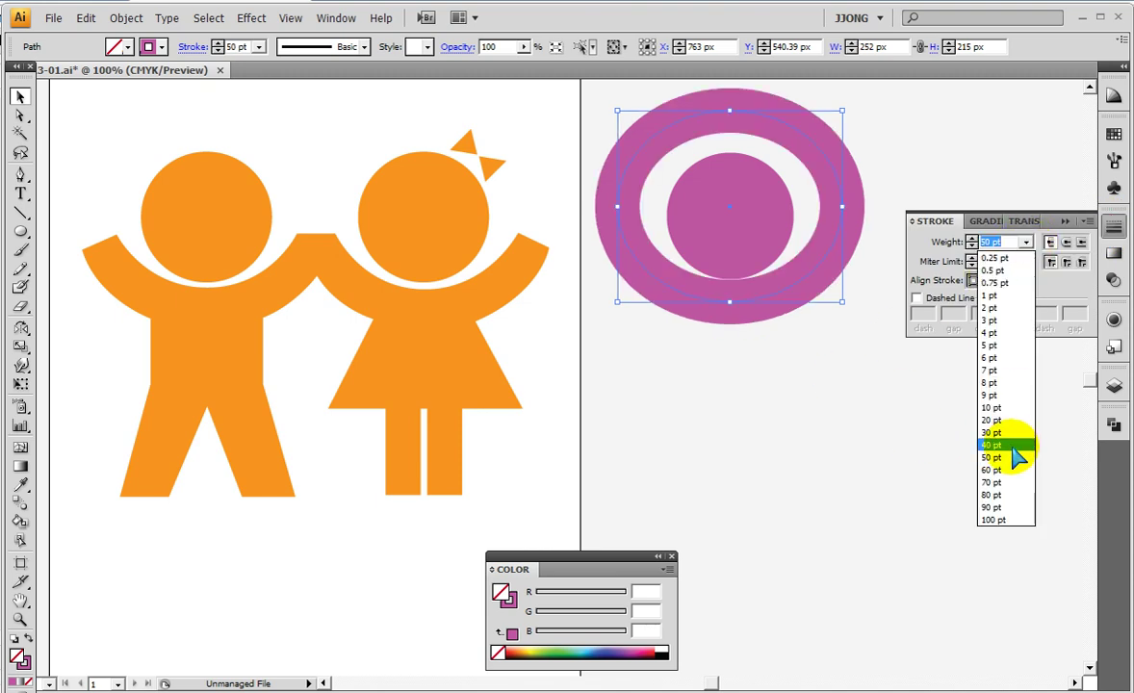
click(1006, 450)
Step: Set the stroke weight to 35 pt, collapse the Stroke panel and nudge the ring up
double_click(1006, 241)
text(35)
click(837, 247)
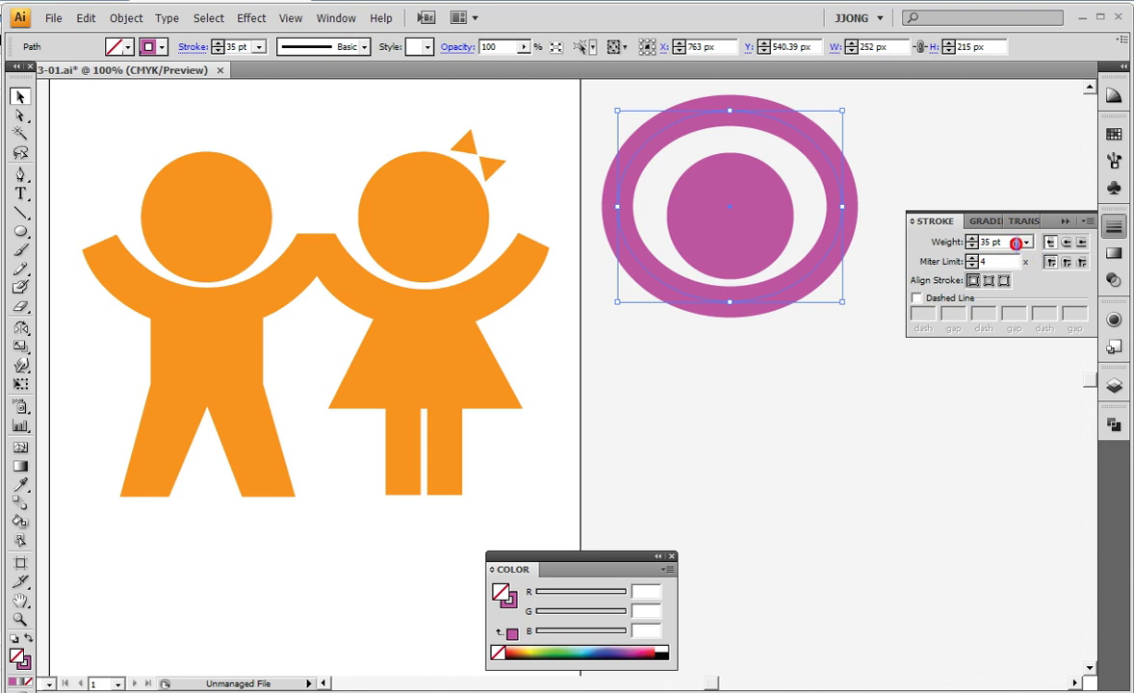
click(1069, 221)
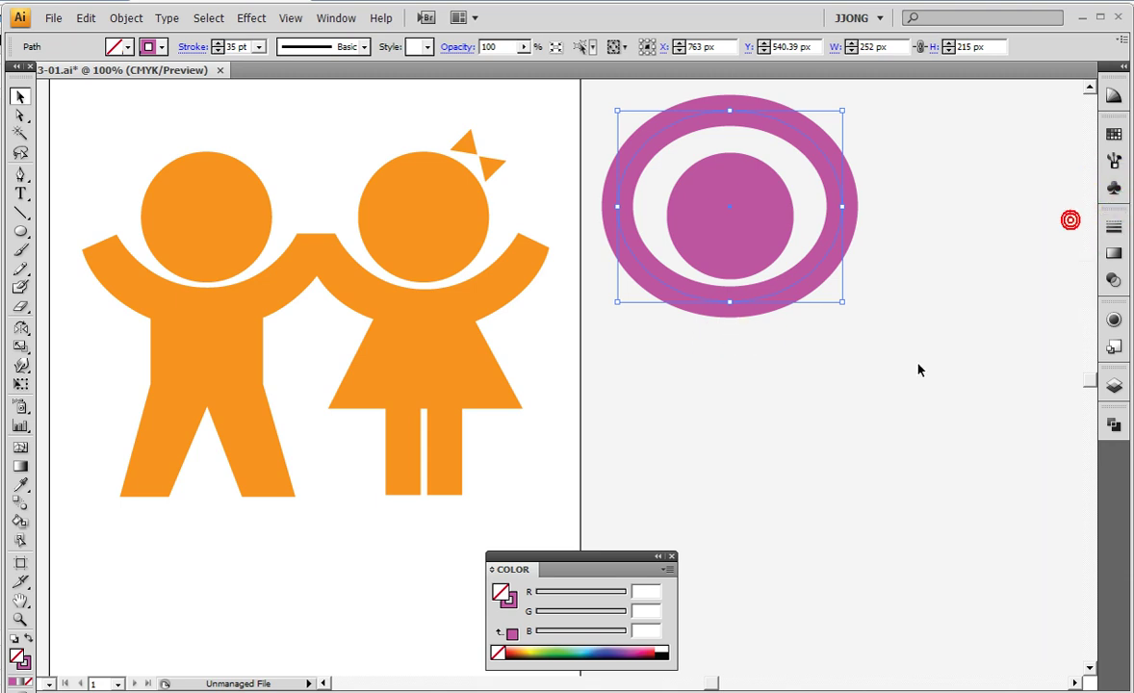
key(Up)
key(Up)
key(Up)
key(Up)
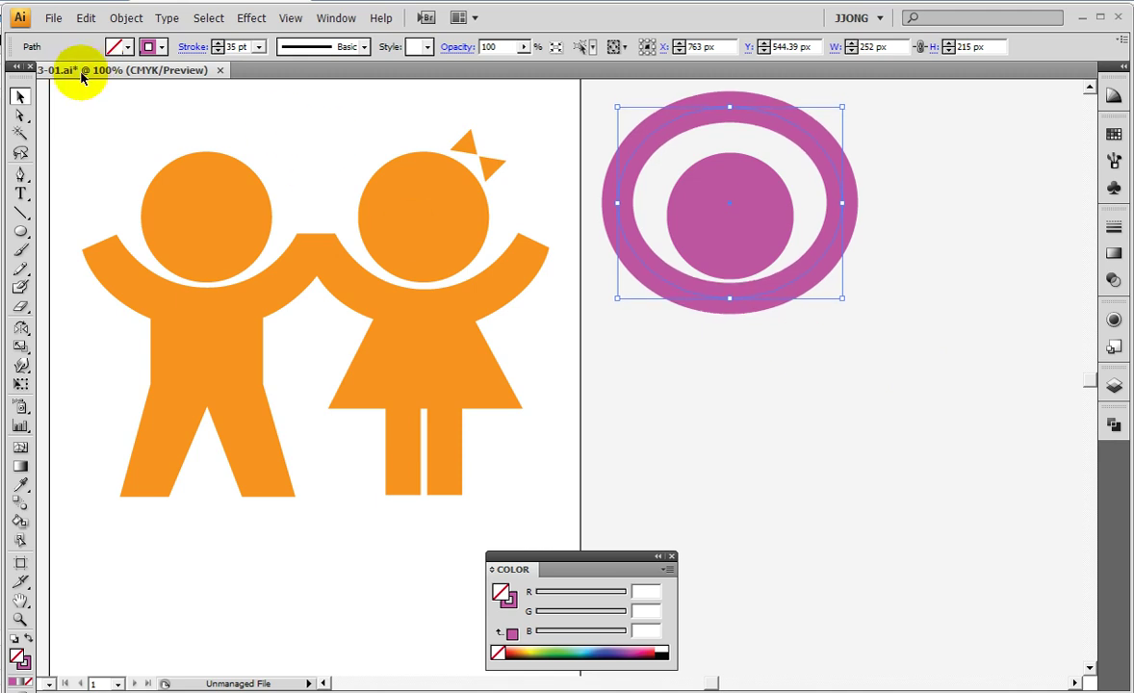
Step: Narrow the ring slightly and nudge it up 1 px, briefly checking Outline view
drag(843, 203, 836, 203)
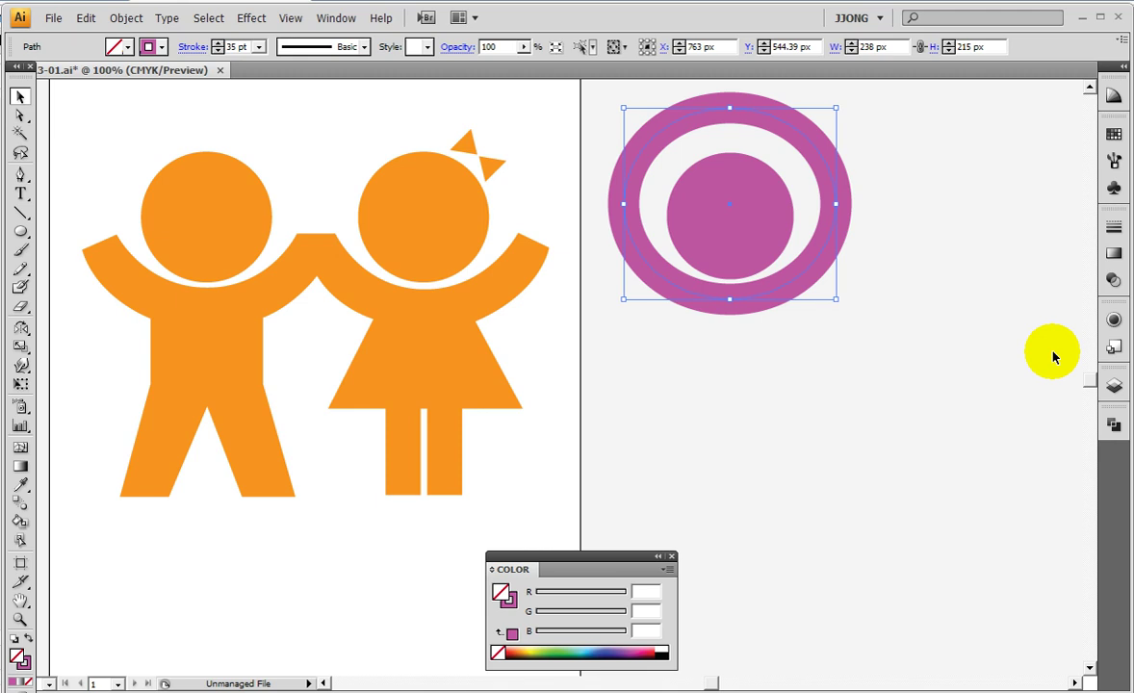
key(Up)
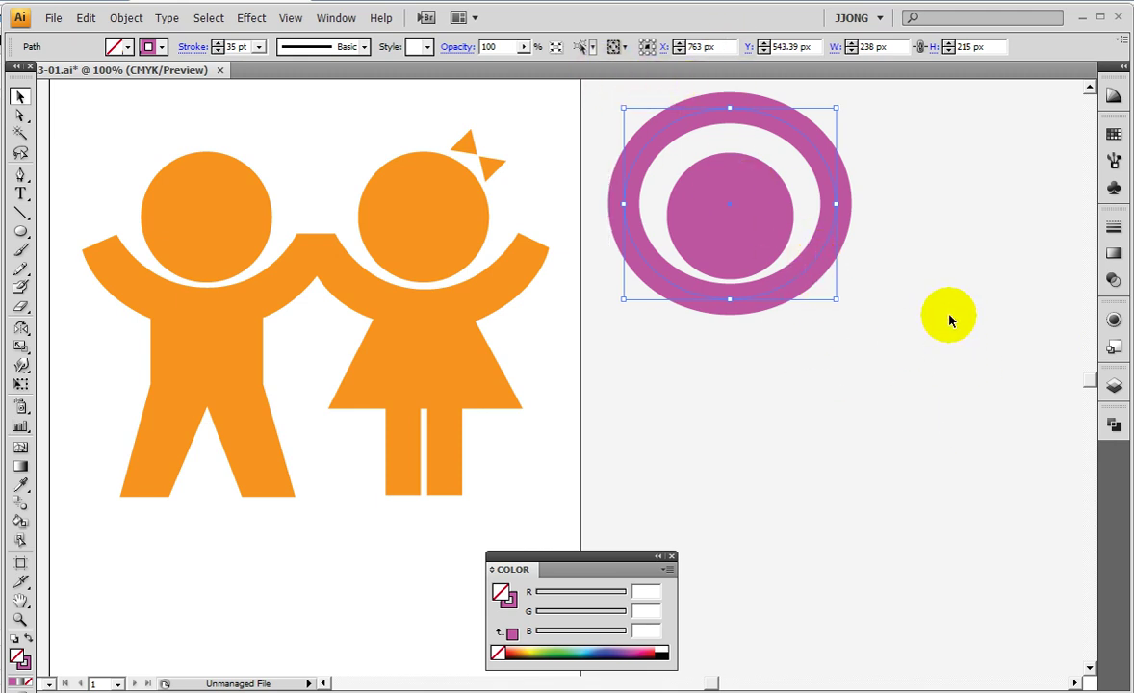
key(ctrl+shift+b)
key(ctrl+y)
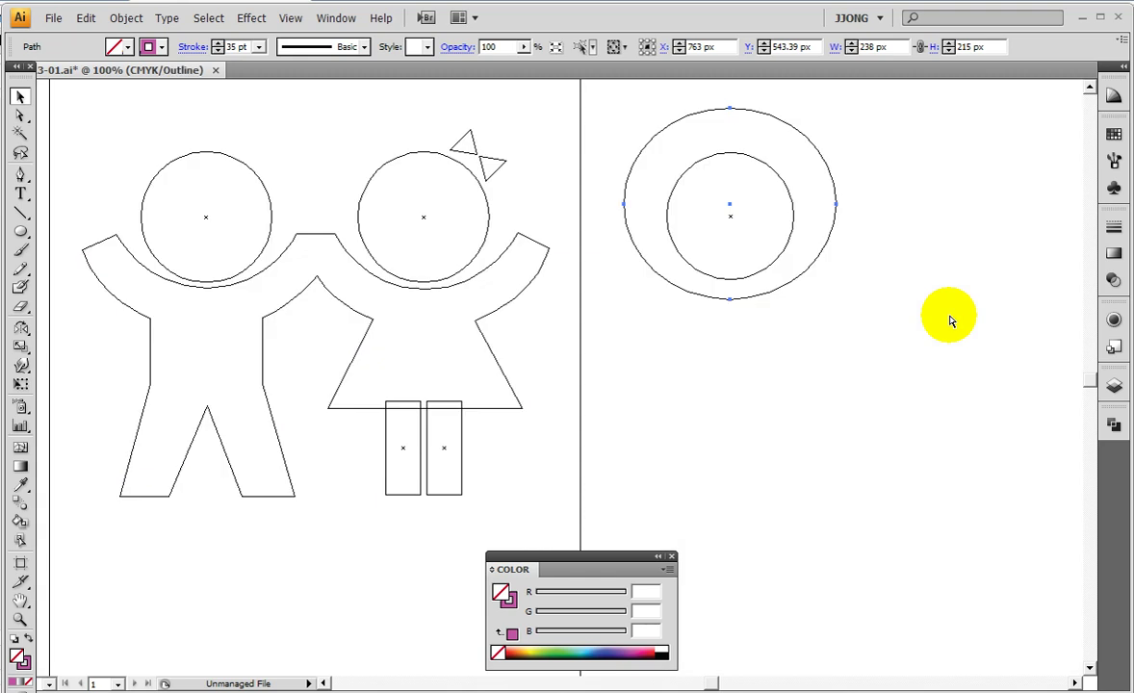
key(ctrl+y)
key(ctrl+shift+b)
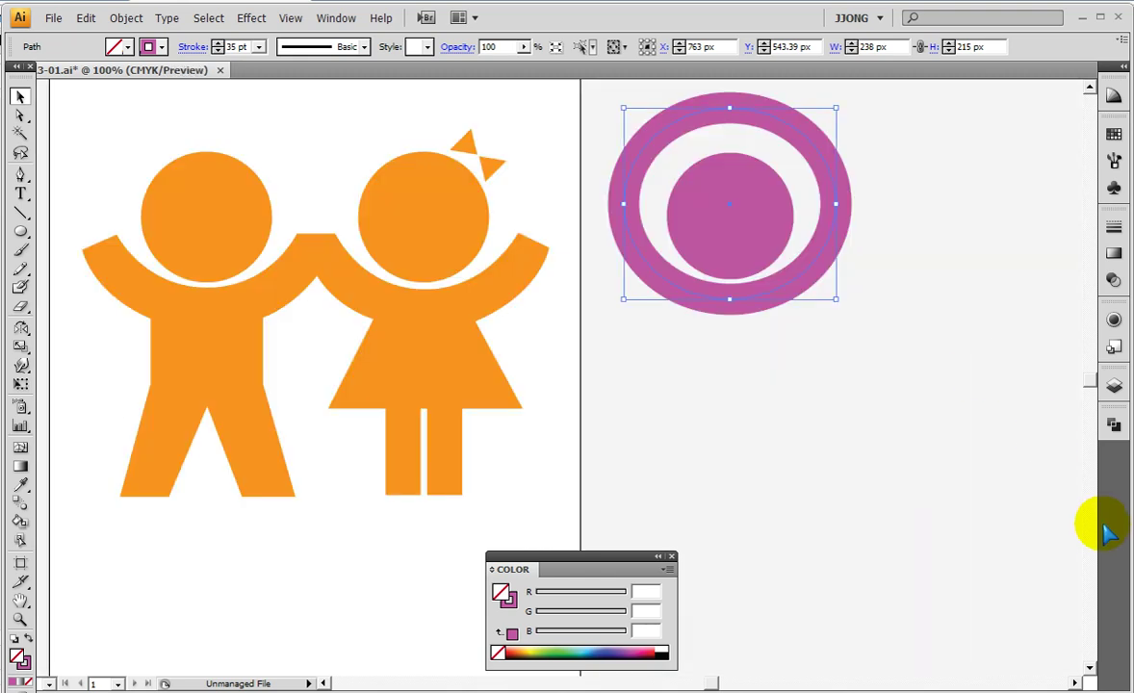
scroll(1105, 530, up, 1)
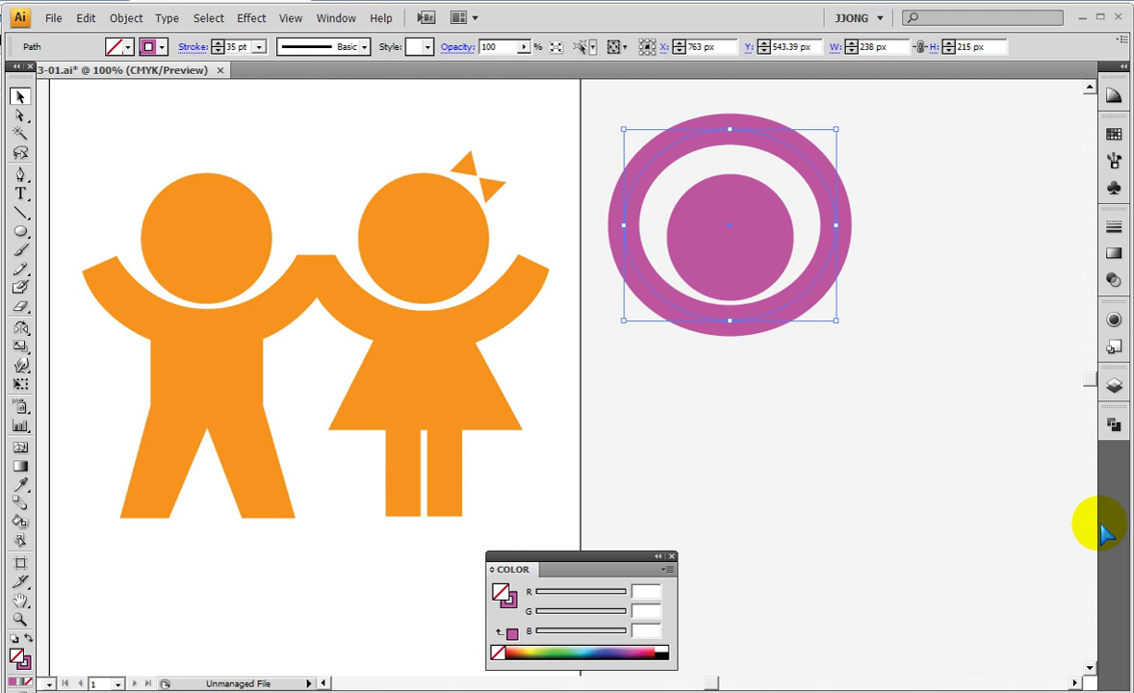
click(800, 283)
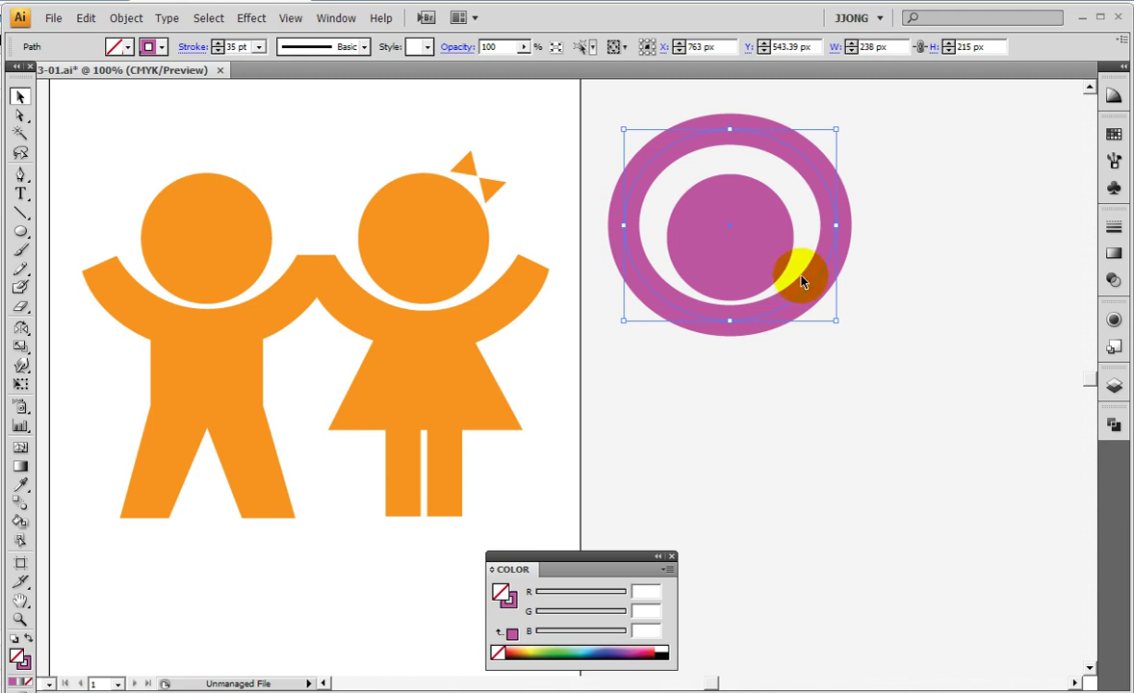
click(833, 223)
Step: Resize the ring to 230 × 190 px by narrowing its right side and lowering its top
drag(836, 224, 832, 224)
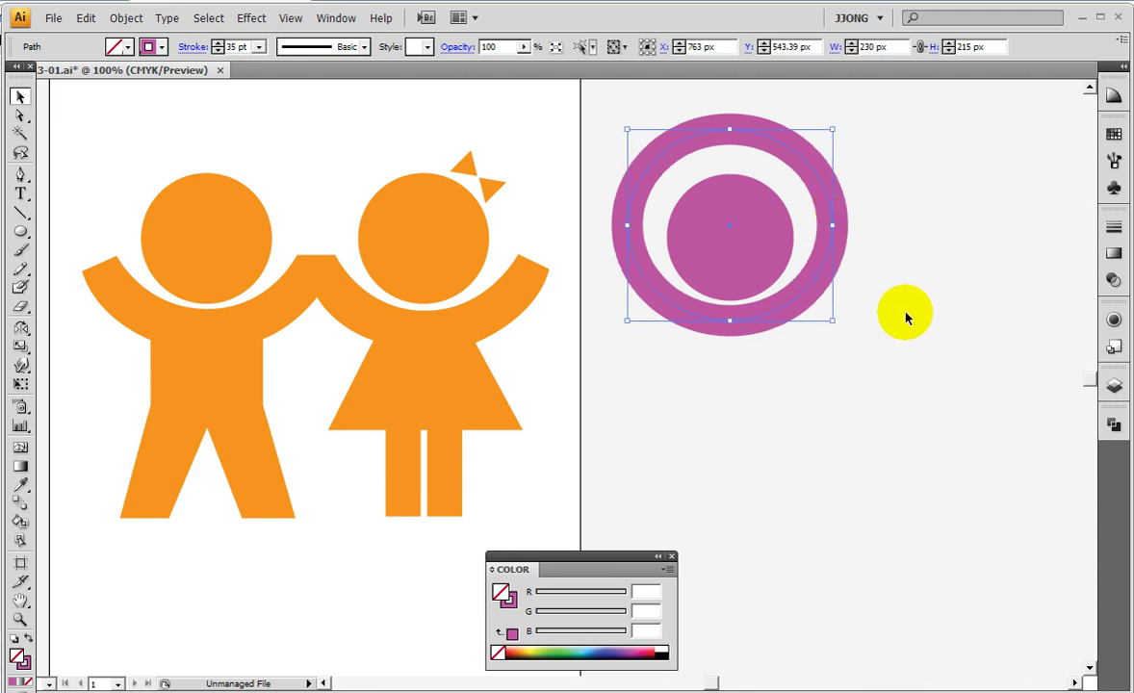
drag(730, 128, 731, 143)
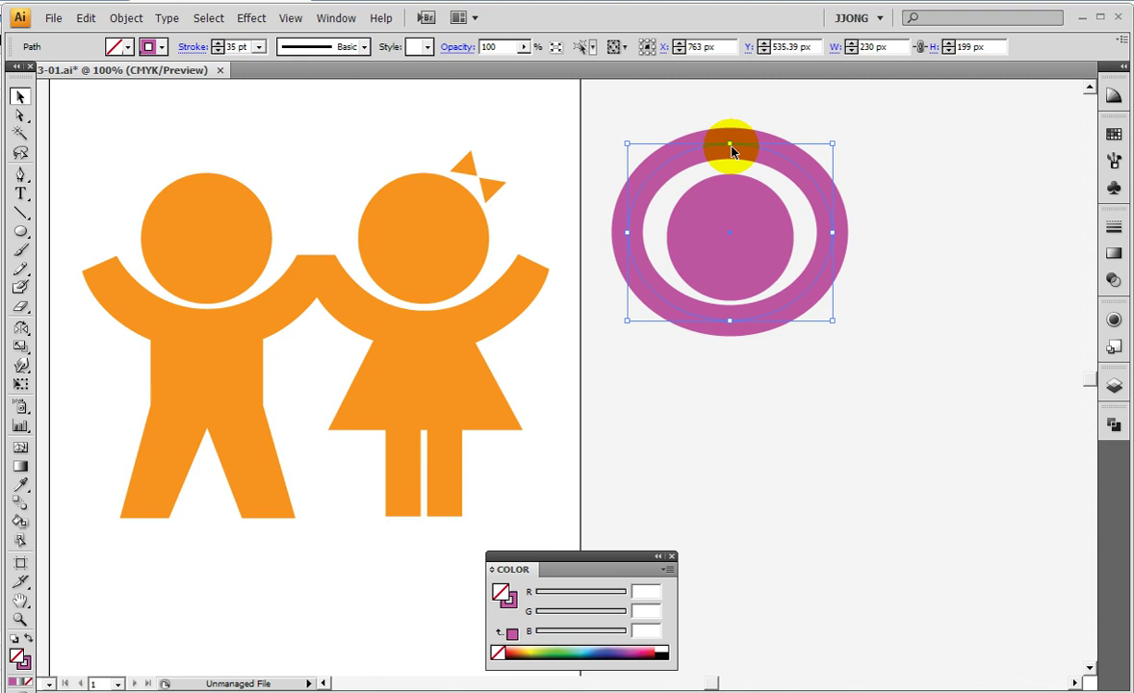
click(731, 149)
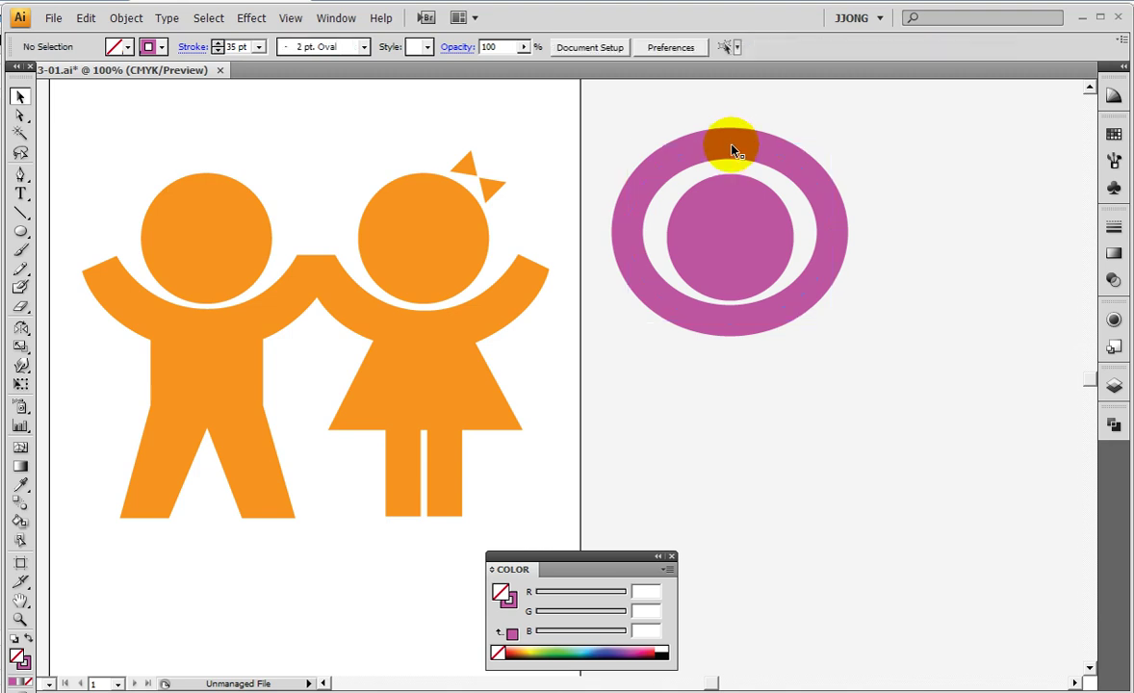
click(729, 127)
drag(729, 127, 732, 151)
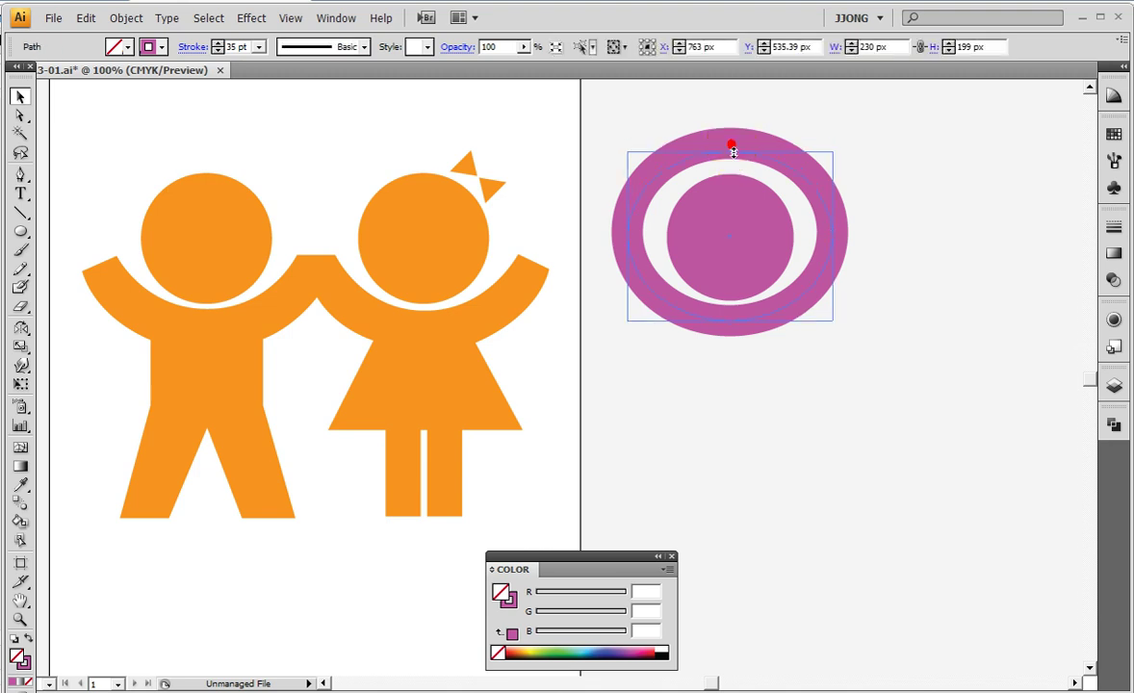
Step: Try an extra adjustment, undo it, and switch to Outline view
key(n)
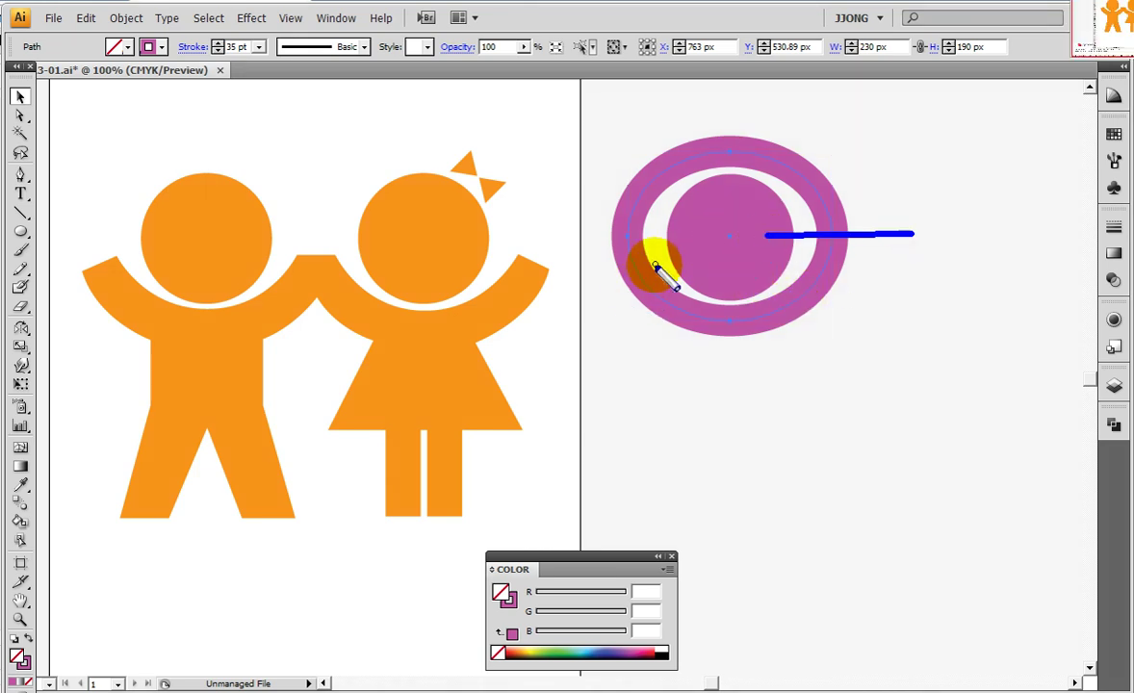
drag(652, 256, 607, 311)
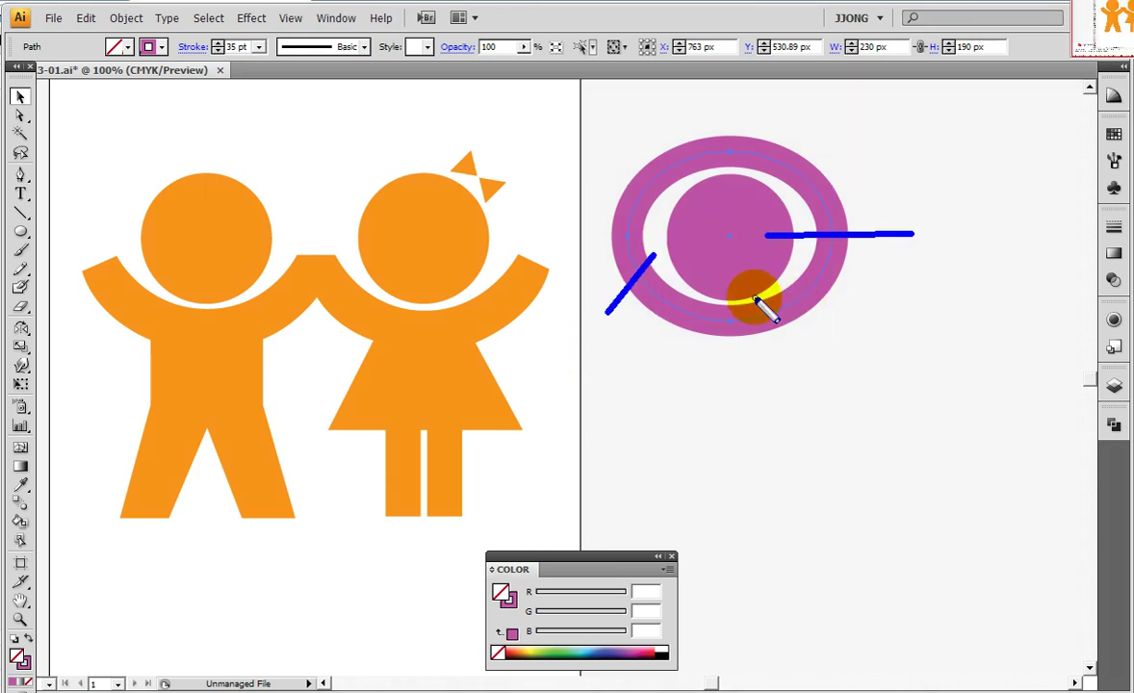
mouse_move(812, 233)
mouse_down()
mouse_move(893, 234)
mouse_move(843, 233)
mouse_up()
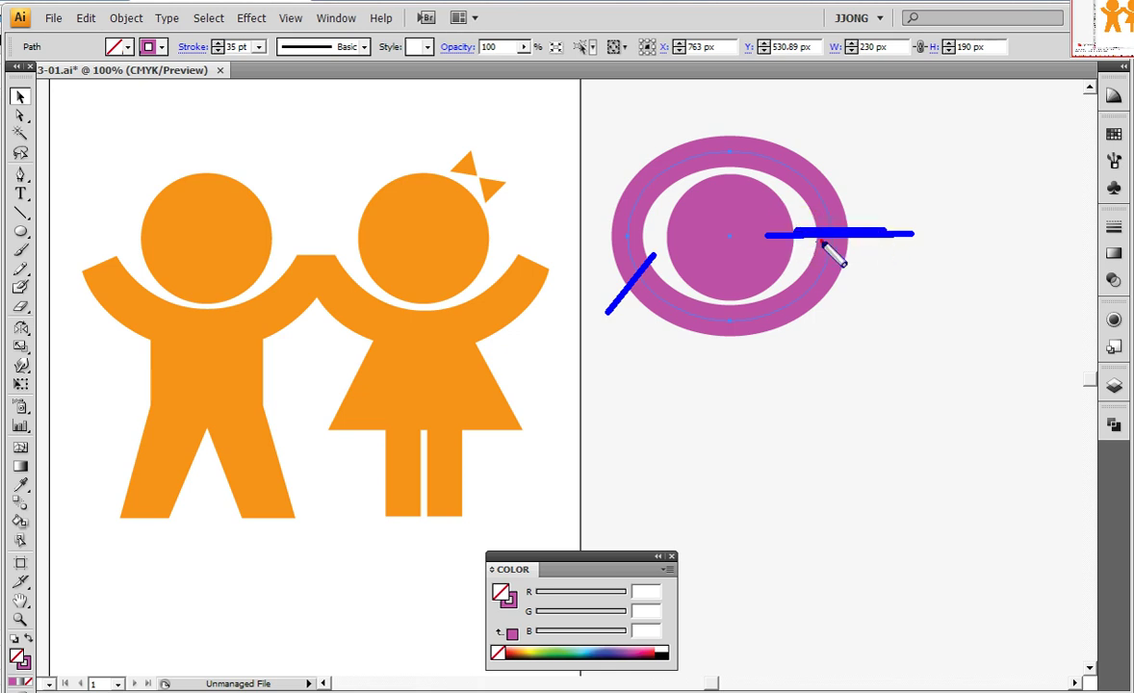
mouse_move(811, 234)
mouse_down()
mouse_move(869, 232)
mouse_move(724, 235)
mouse_up()
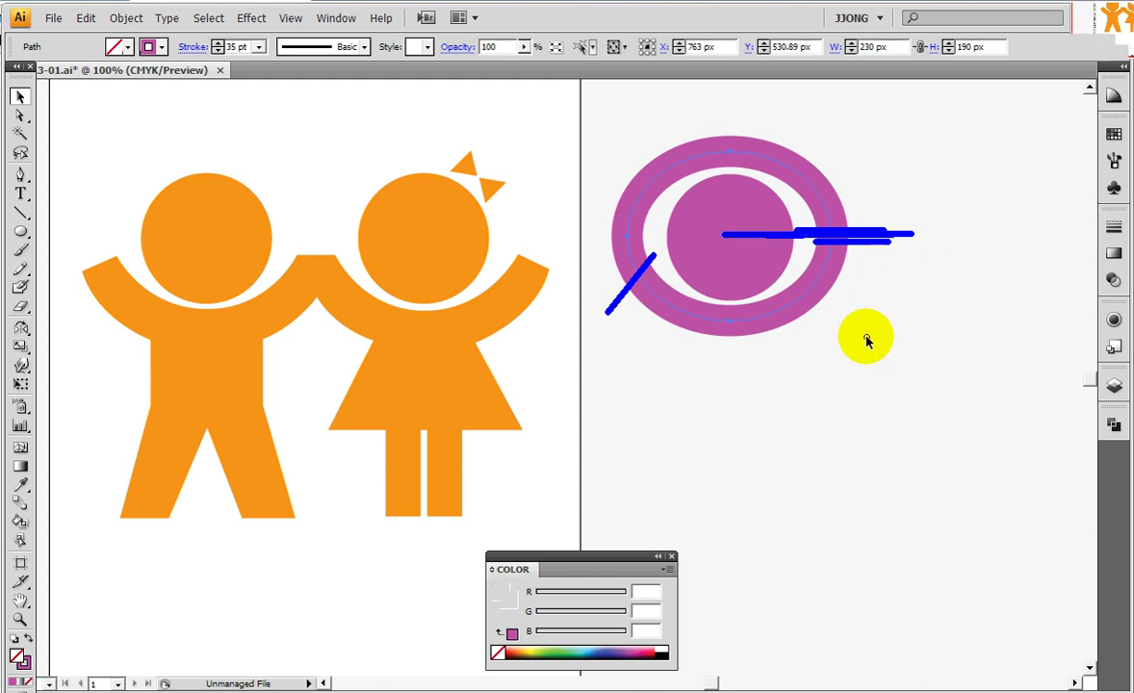
key(ctrl+z)
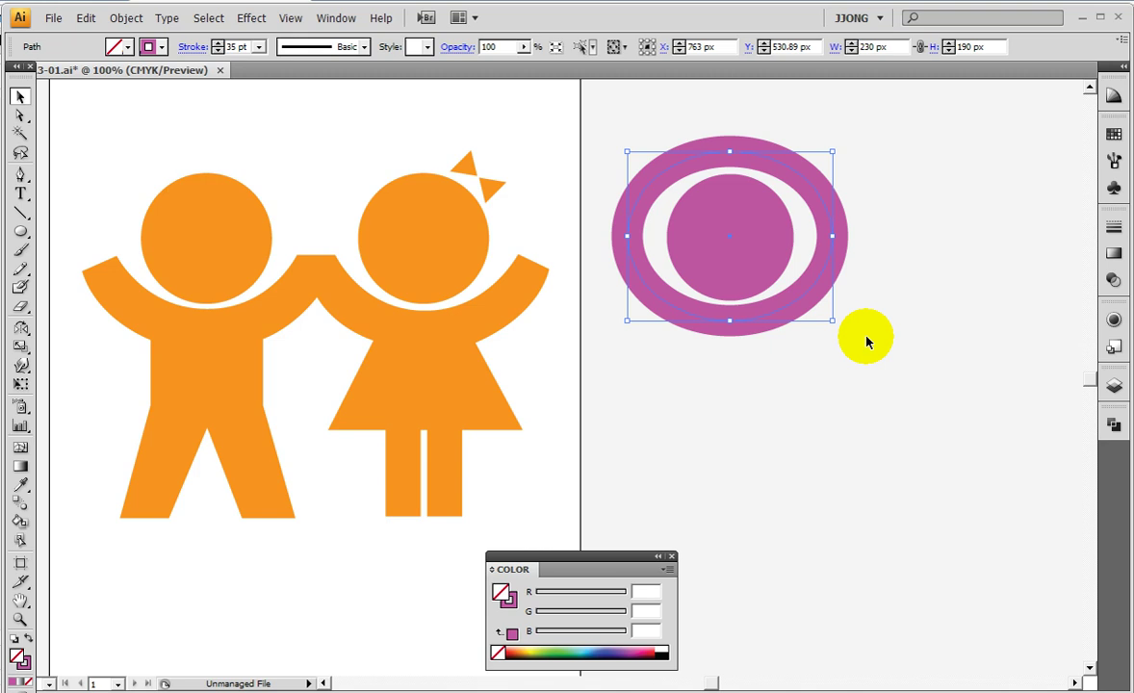
key(ctrl+y)
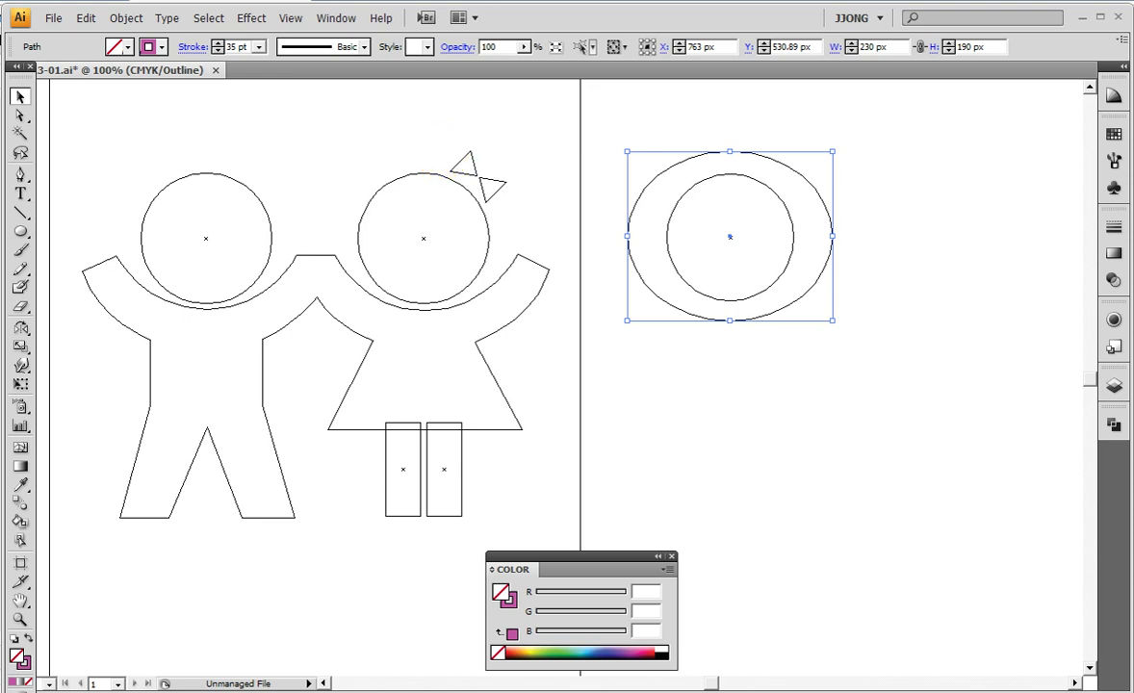
Step: Cut the outer ellipse with the Scissors tool at its right anchor and lower-left edge
click(20, 308)
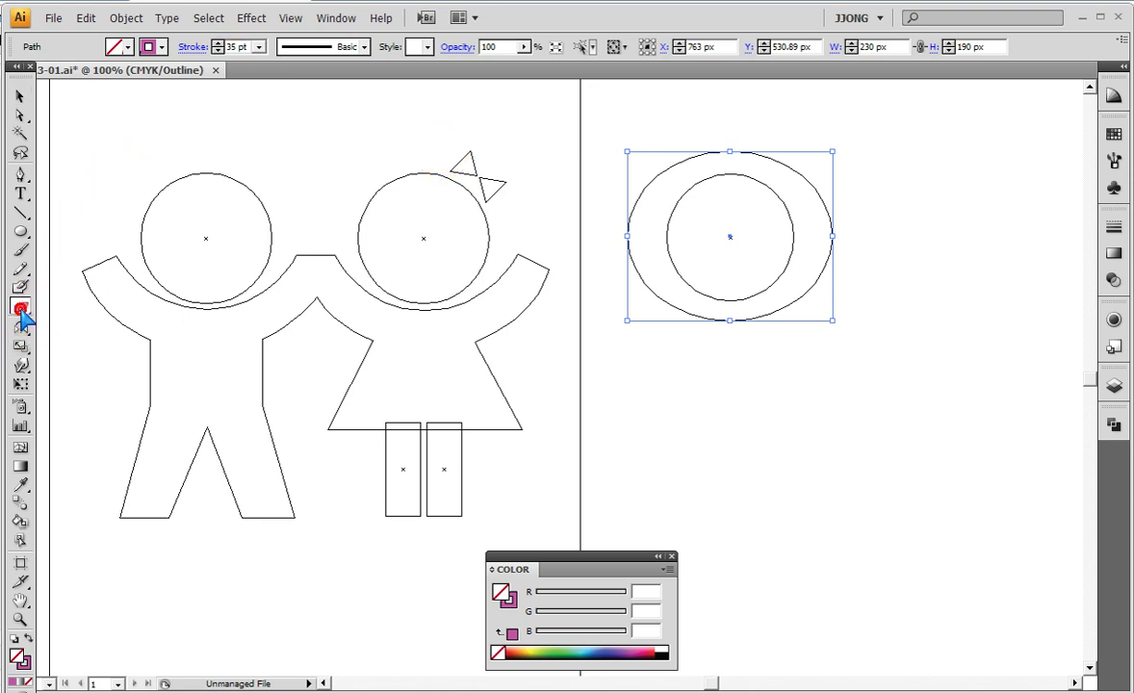
drag(20, 315, 91, 316)
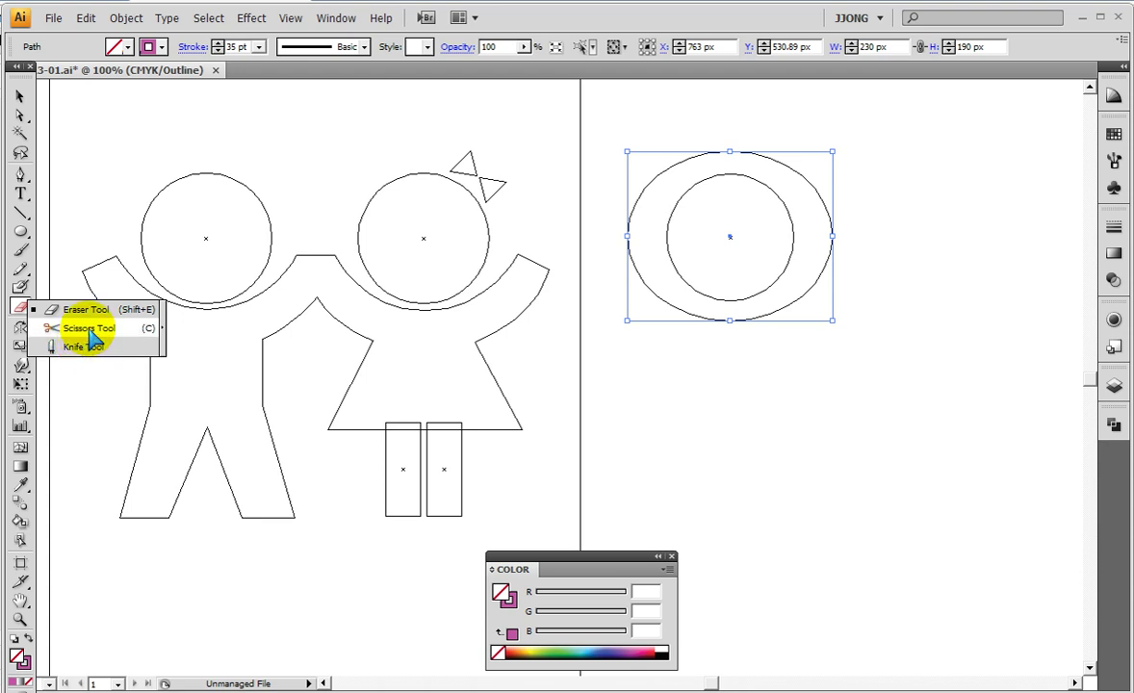
click(90, 328)
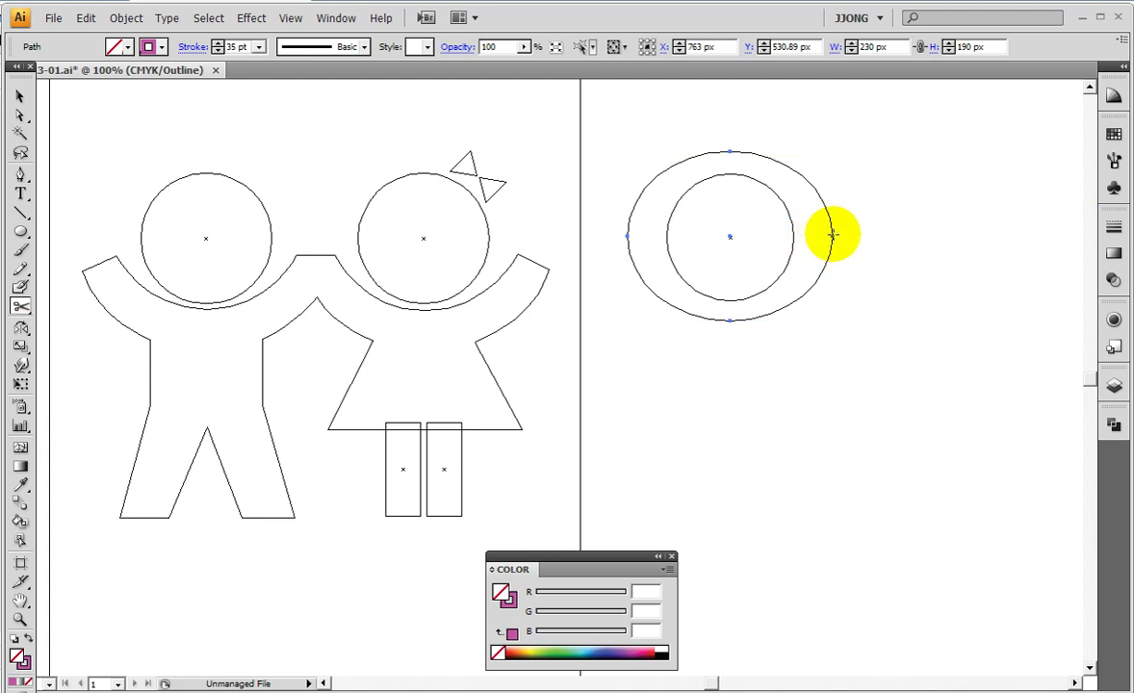
click(832, 234)
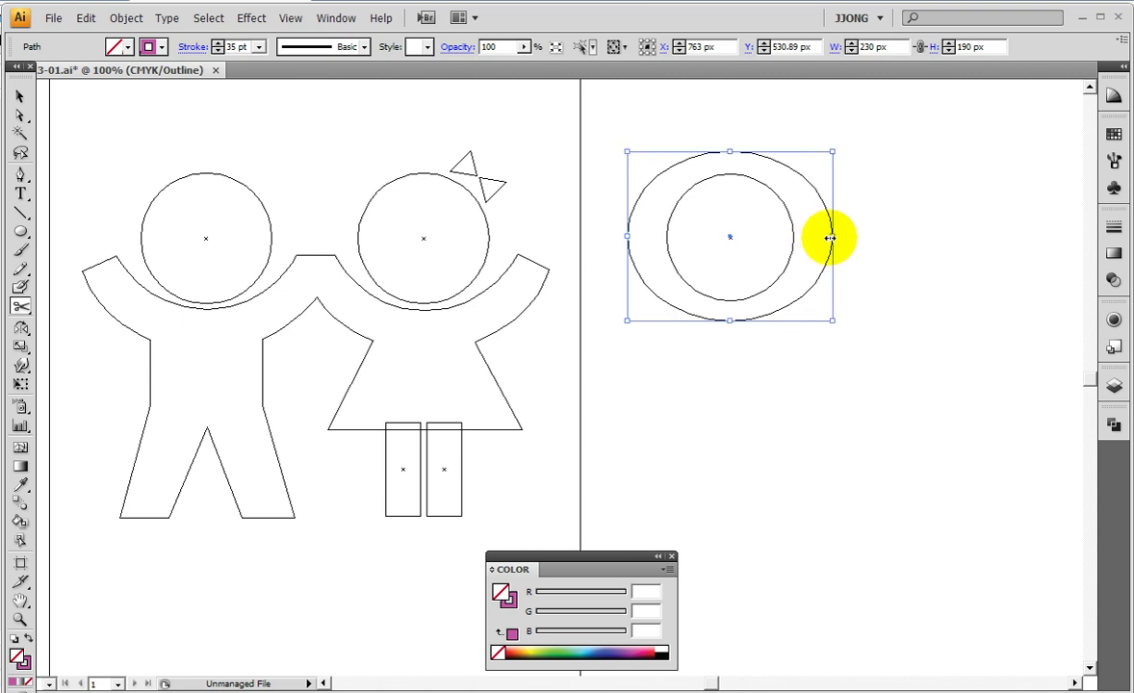
click(636, 255)
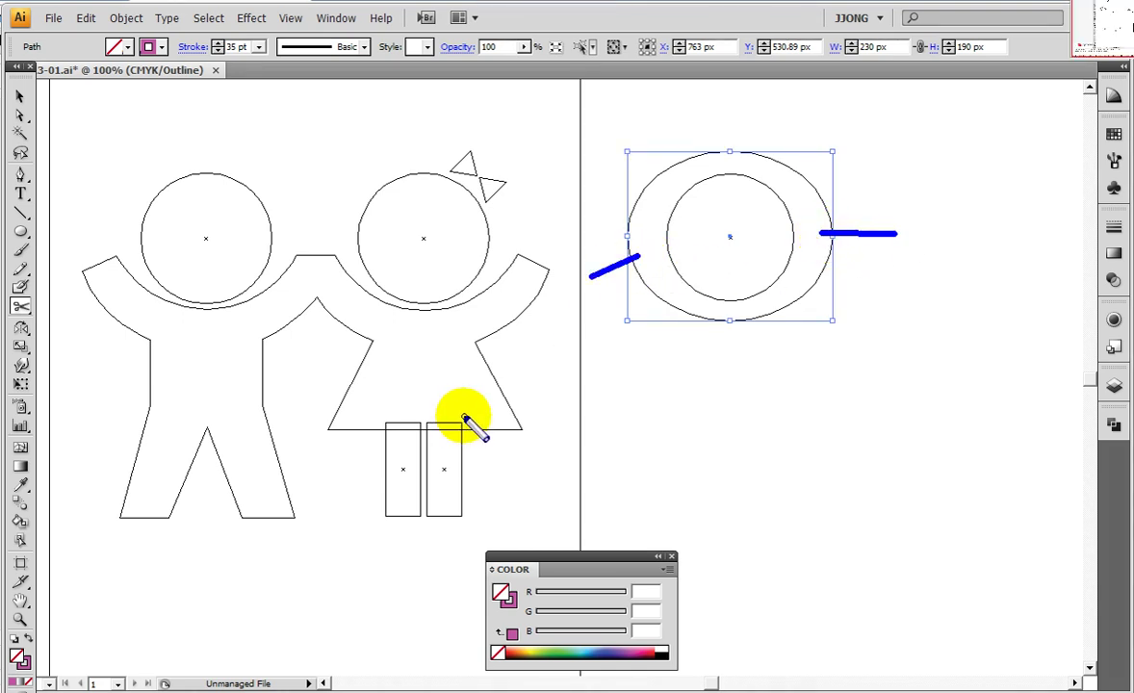
click(831, 235)
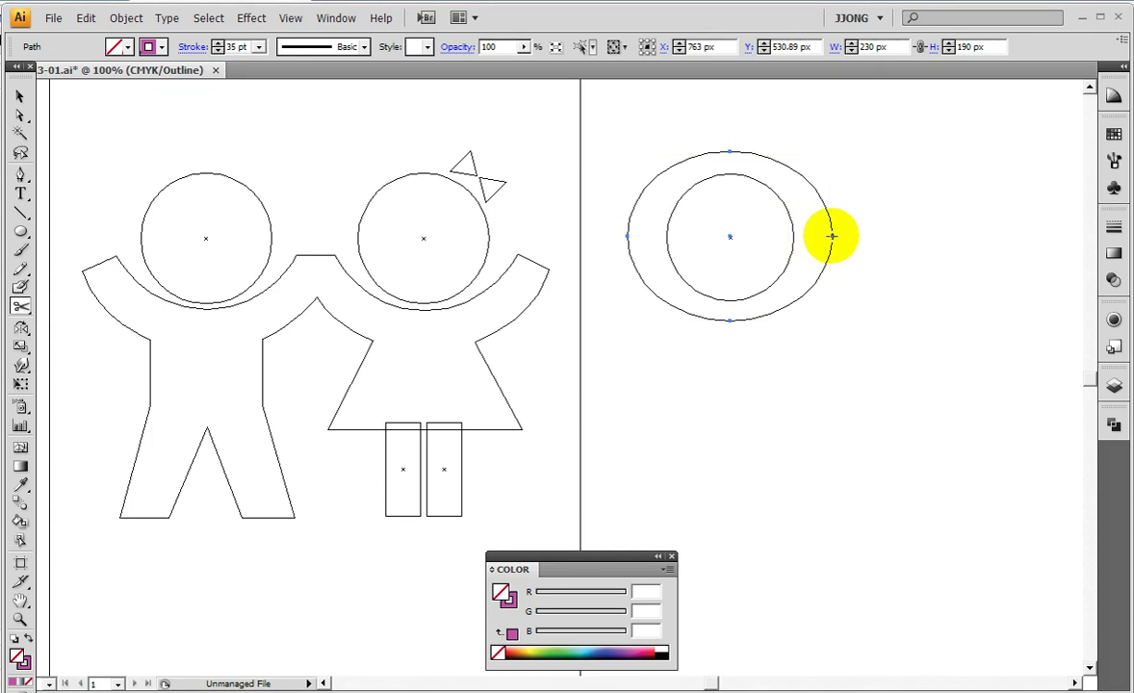
click(829, 236)
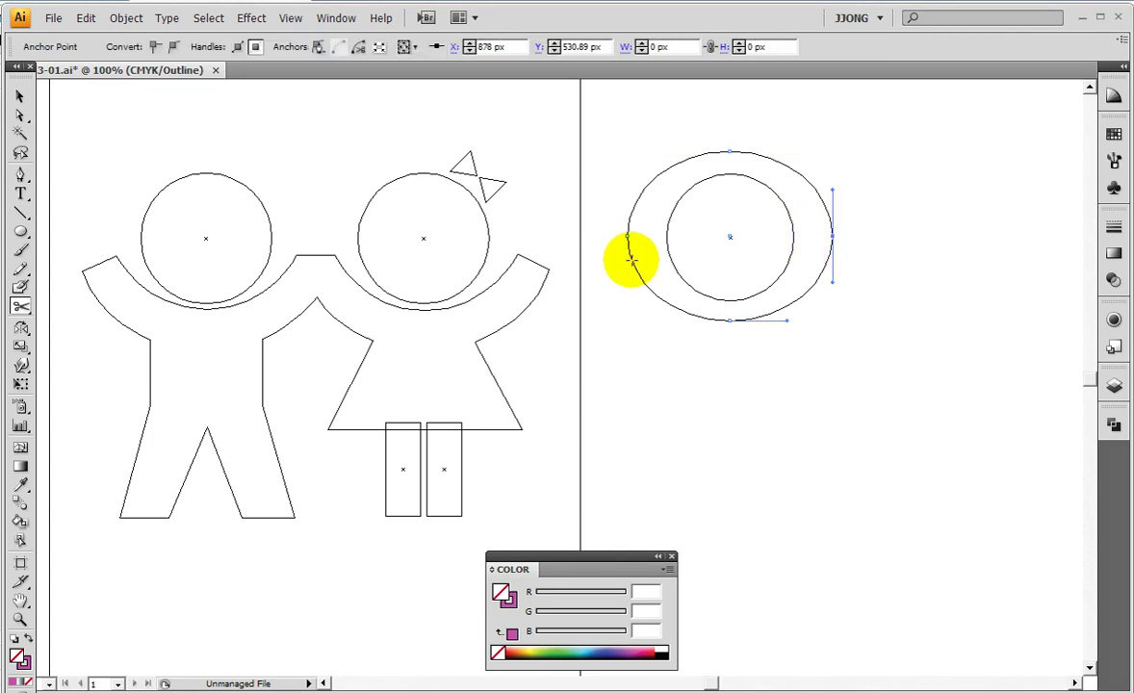
click(627, 253)
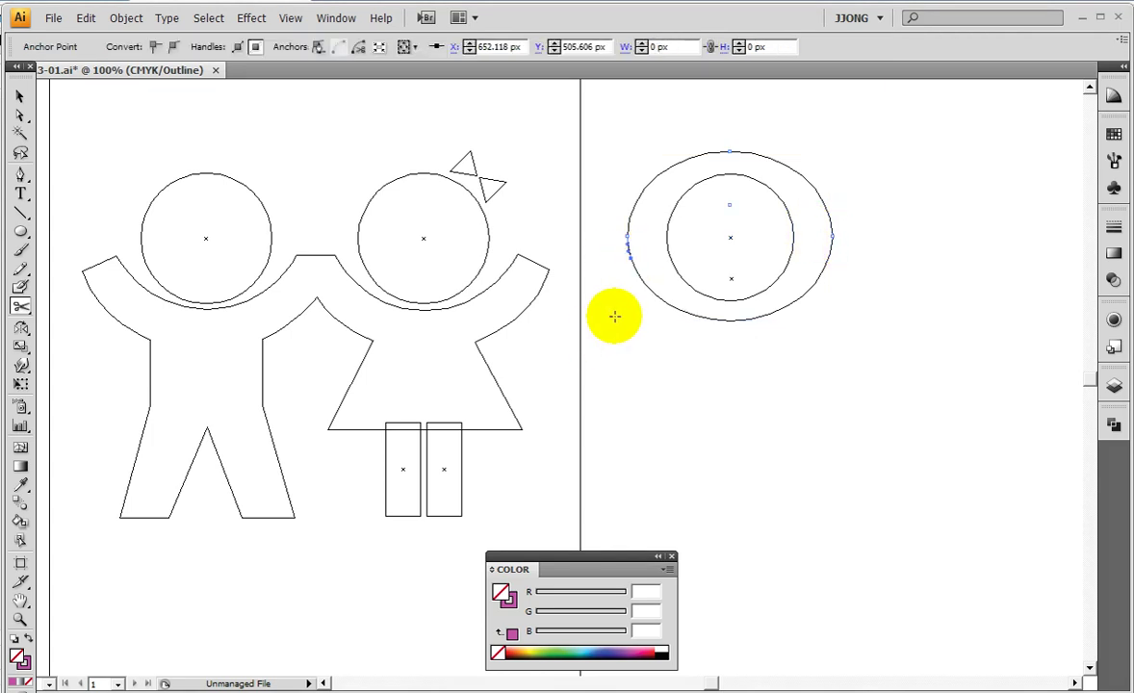
key(ctrl+y)
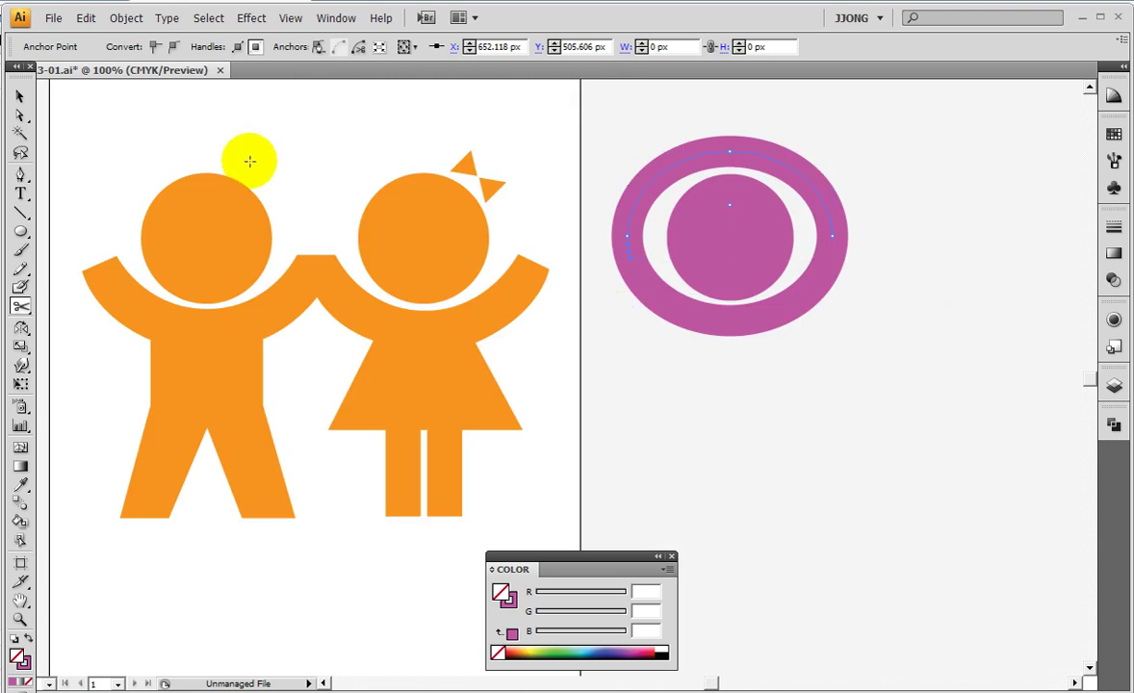
Step: Nudge the upper arc up with the Up arrow to open gaps, then view outlines
click(19, 96)
click(676, 145)
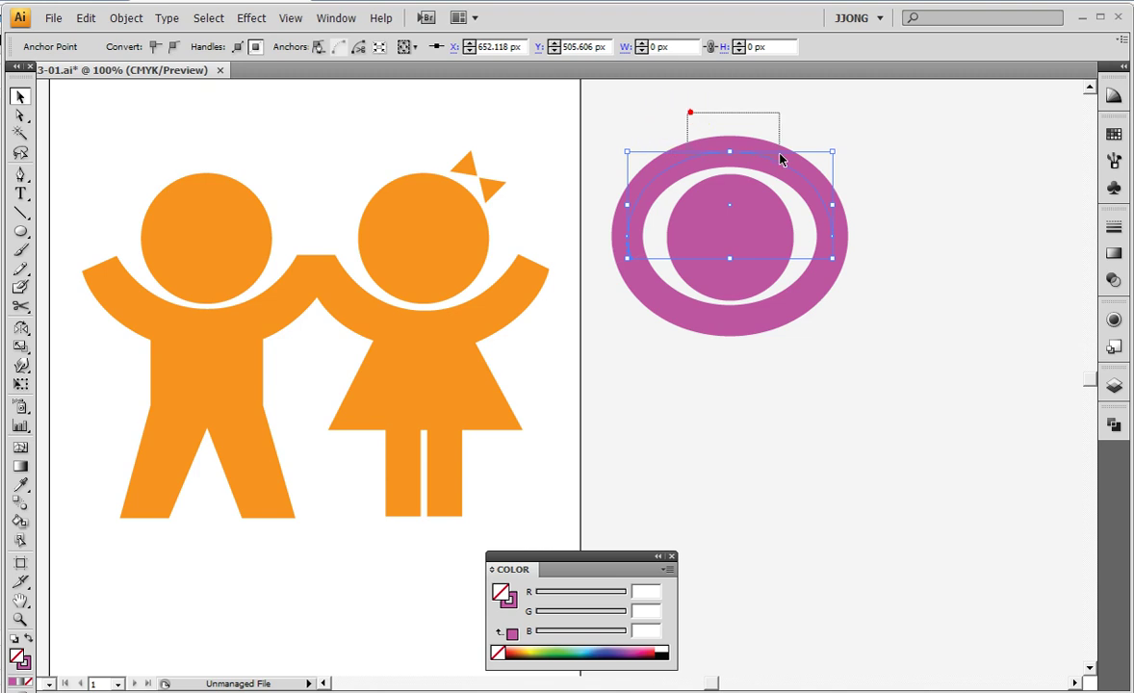
key(Up)
key(Up)
key(Up)
key(Up)
key(Up)
key(Up)
key(Up)
key(Up)
key(Up)
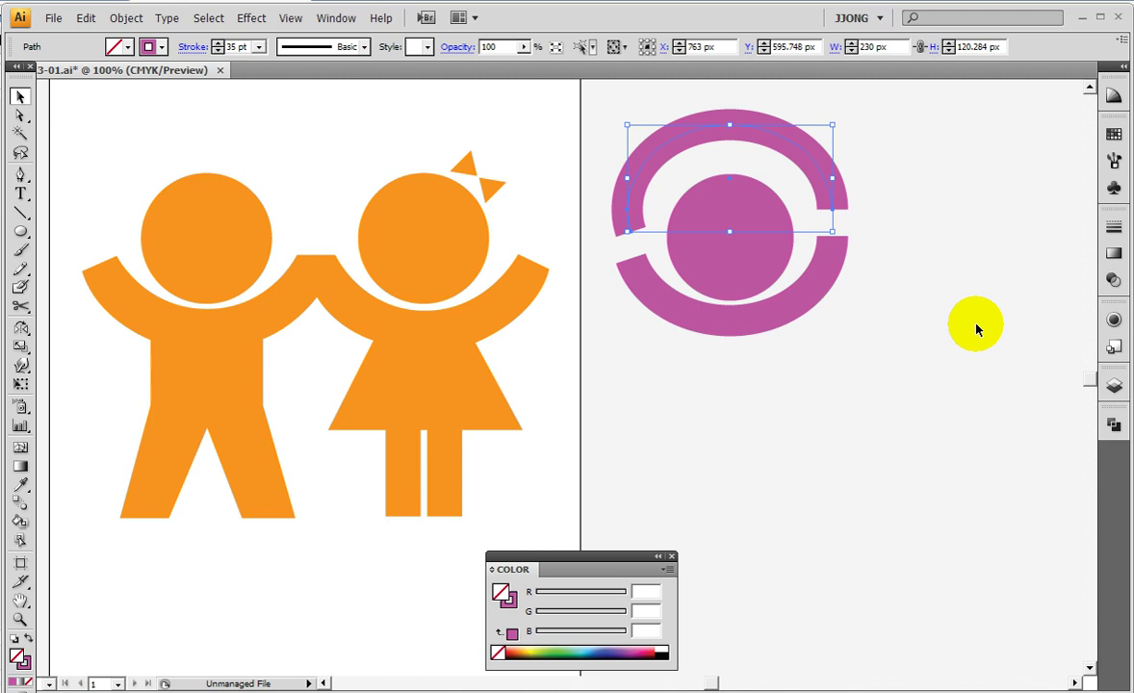
key(ctrl+y)
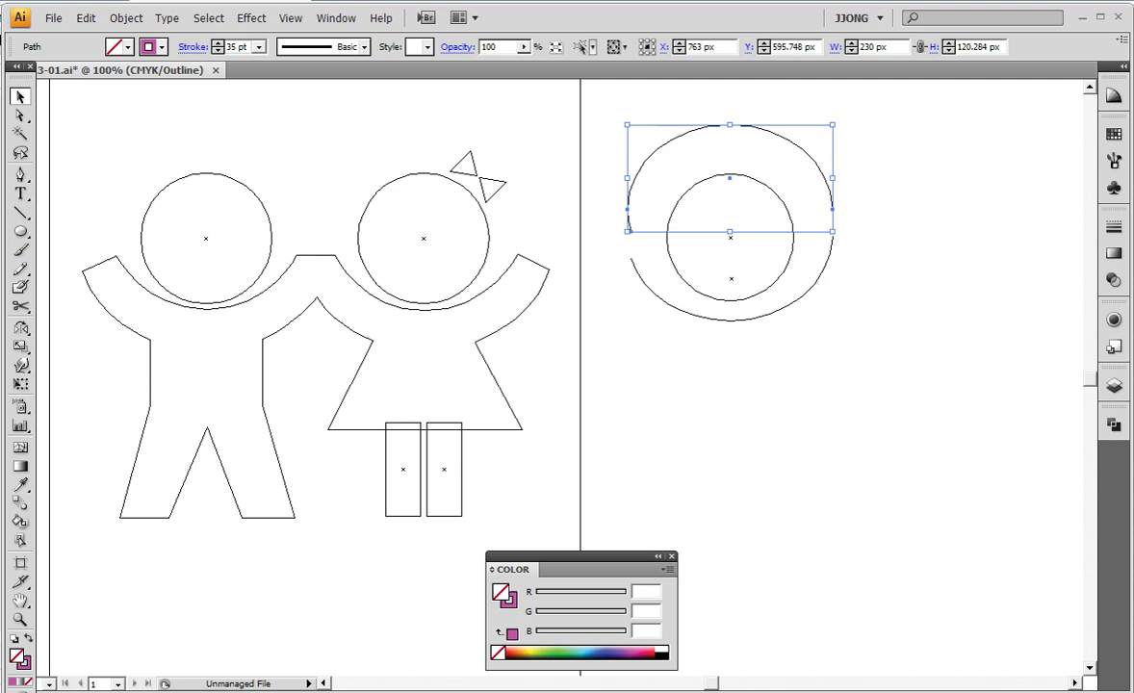
Step: Cut the ring's left side with Scissors, separating the upper arc from the lower arm curve
drag(16, 307, 60, 327)
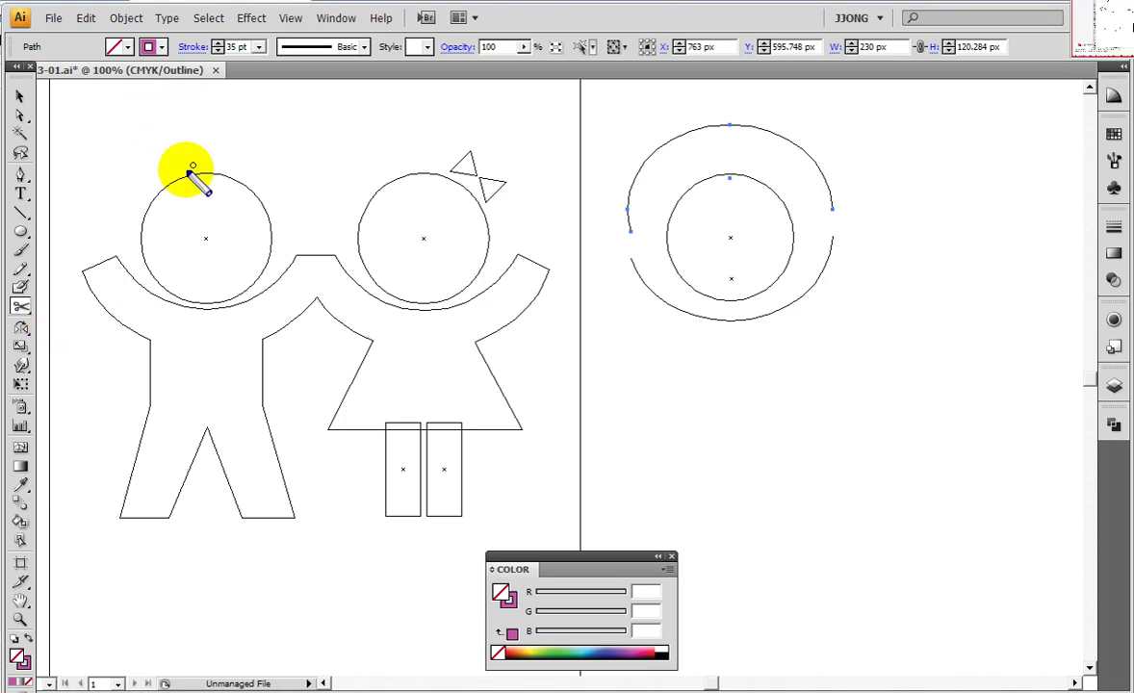
drag(635, 253, 605, 279)
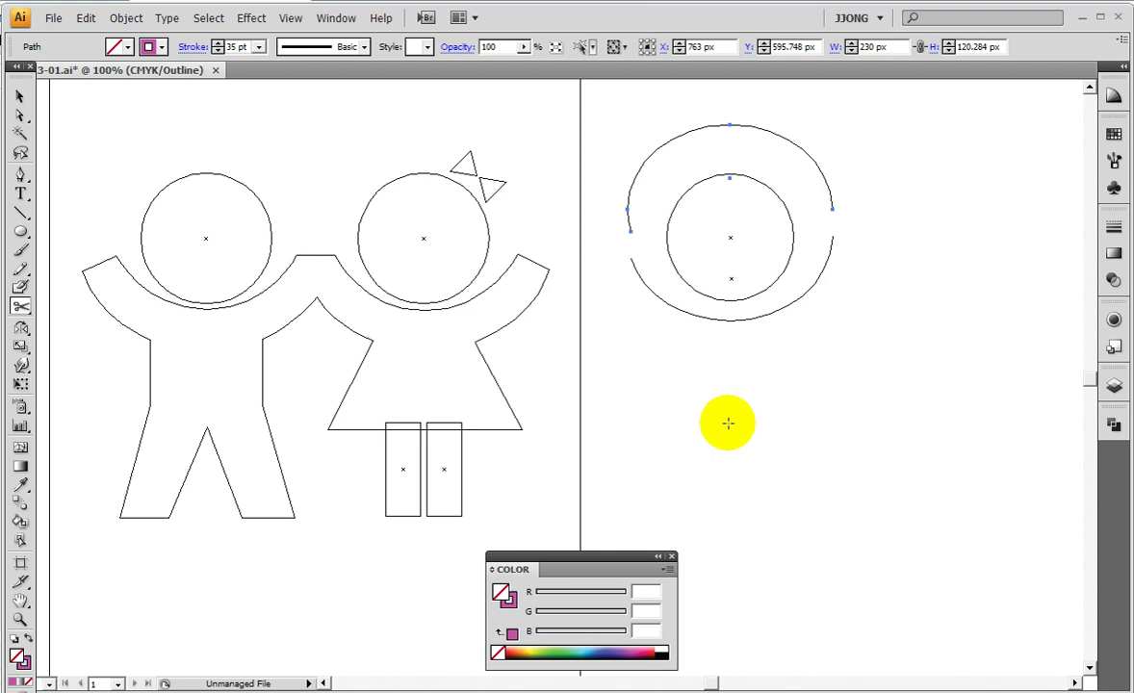
key(ctrl+y)
Step: Delete the upper arc and draw a magenta, stroke-less torso rectangle below the arms
key(Delete)
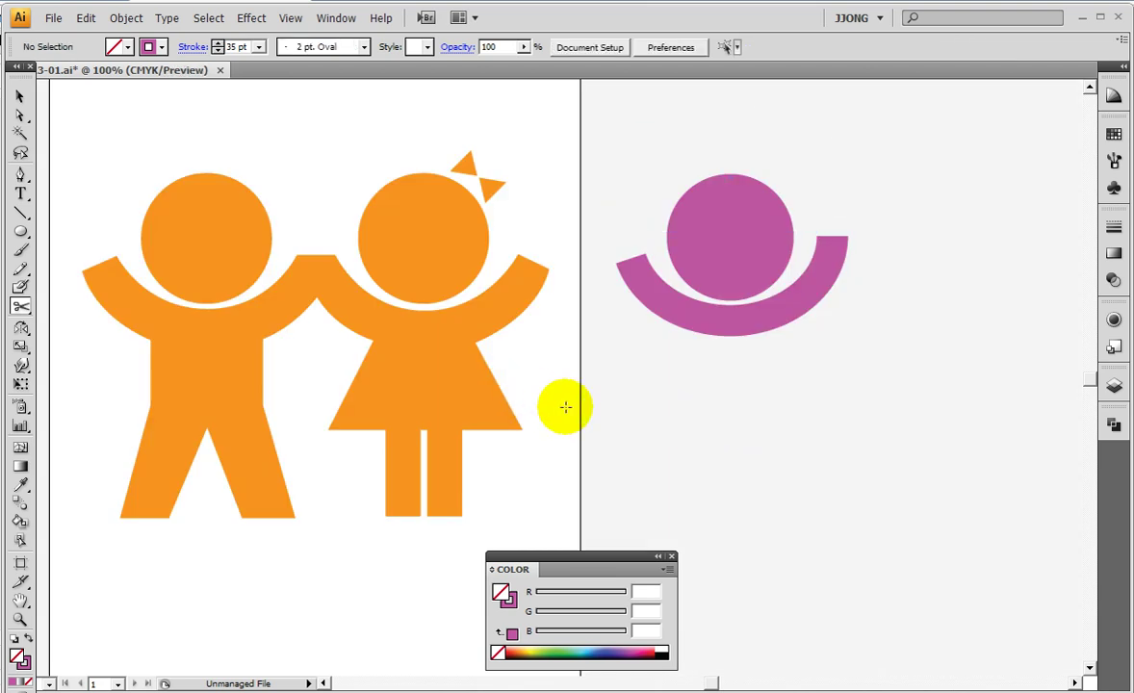
scroll(604, 346, down, 1)
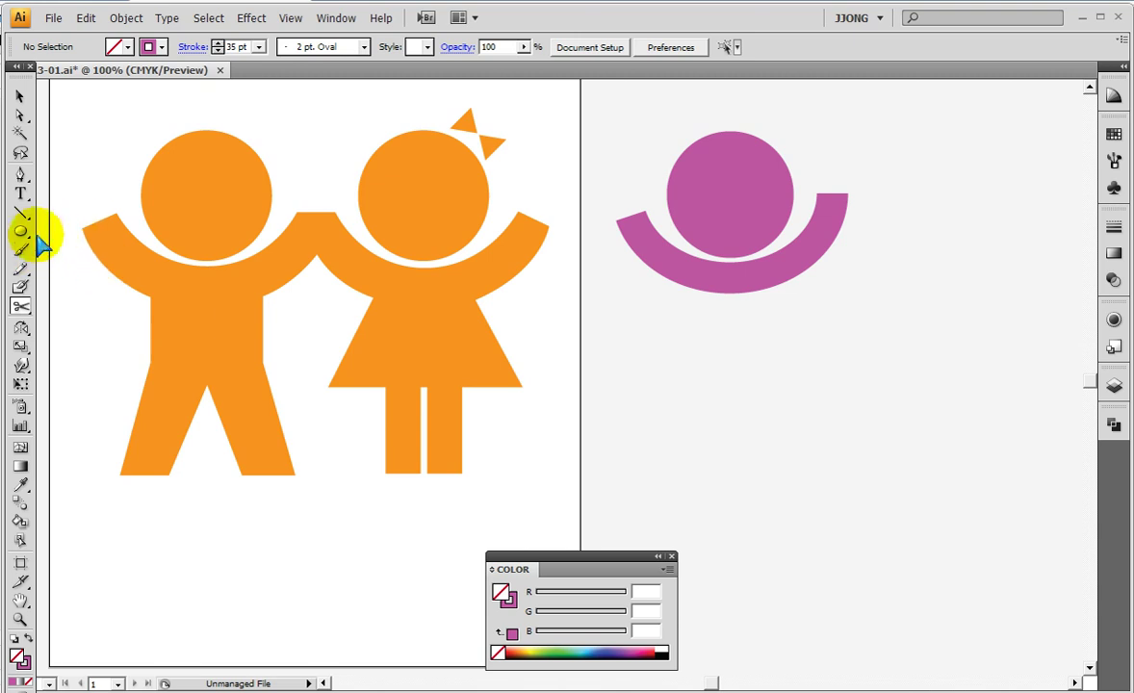
drag(20, 231, 70, 231)
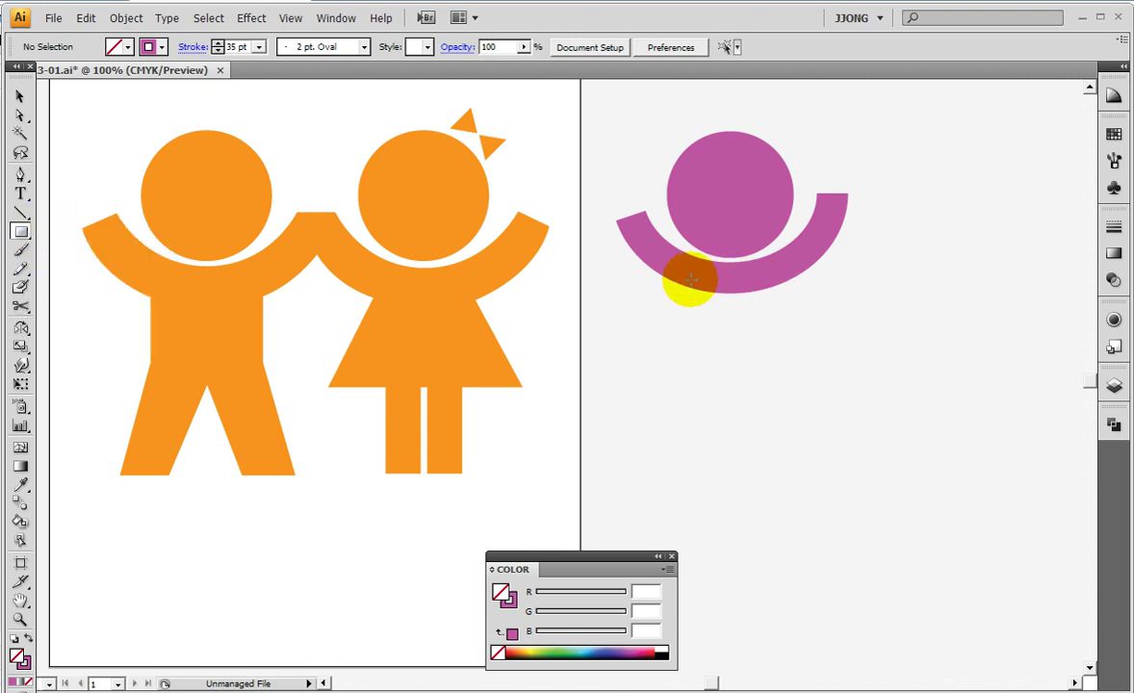
click(30, 637)
drag(695, 278, 795, 358)
Step: Nudge the 107 × 90 px torso into place under the head, checking in Outline view
key(ctrl+y)
key(Left)
key(Left)
key(Left)
key(Left)
key(Left)
key(Left)
key(Up)
key(Up)
key(Up)
key(Up)
key(Up)
key(Up)
key(Up)
key(Right)
key(Right)
key(shift+Down)
key(shift+Down)
key(shift+Down)
key(shift+Down)
key(shift+Down)
key(Right)
key(ctrl+y)
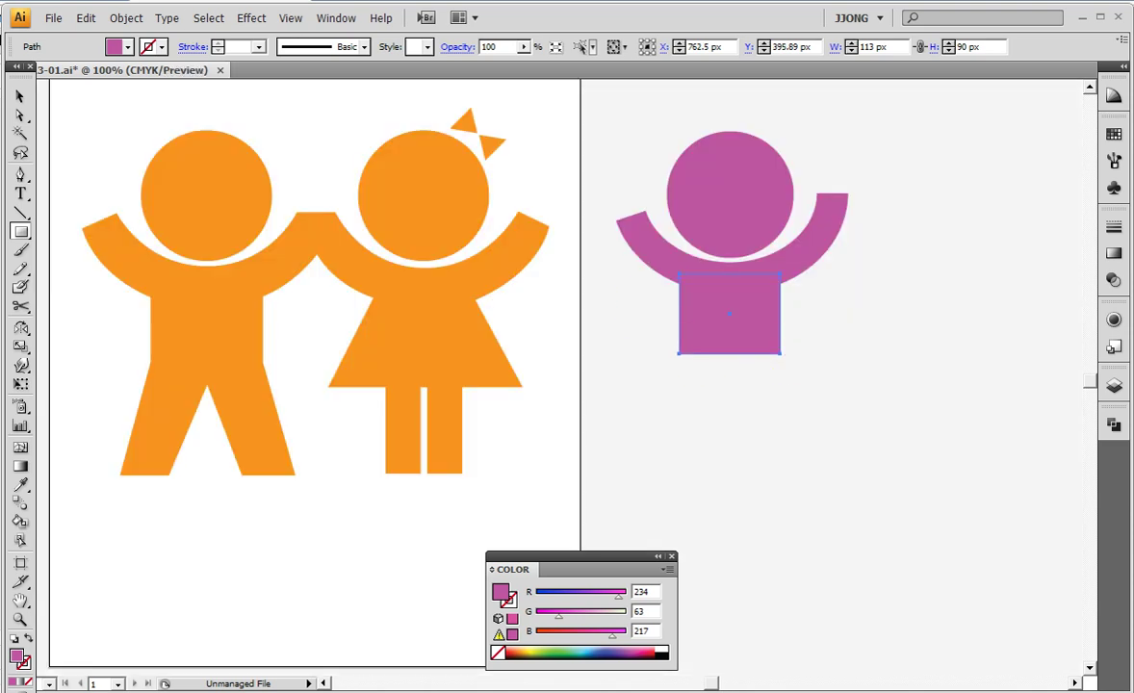
click(19, 96)
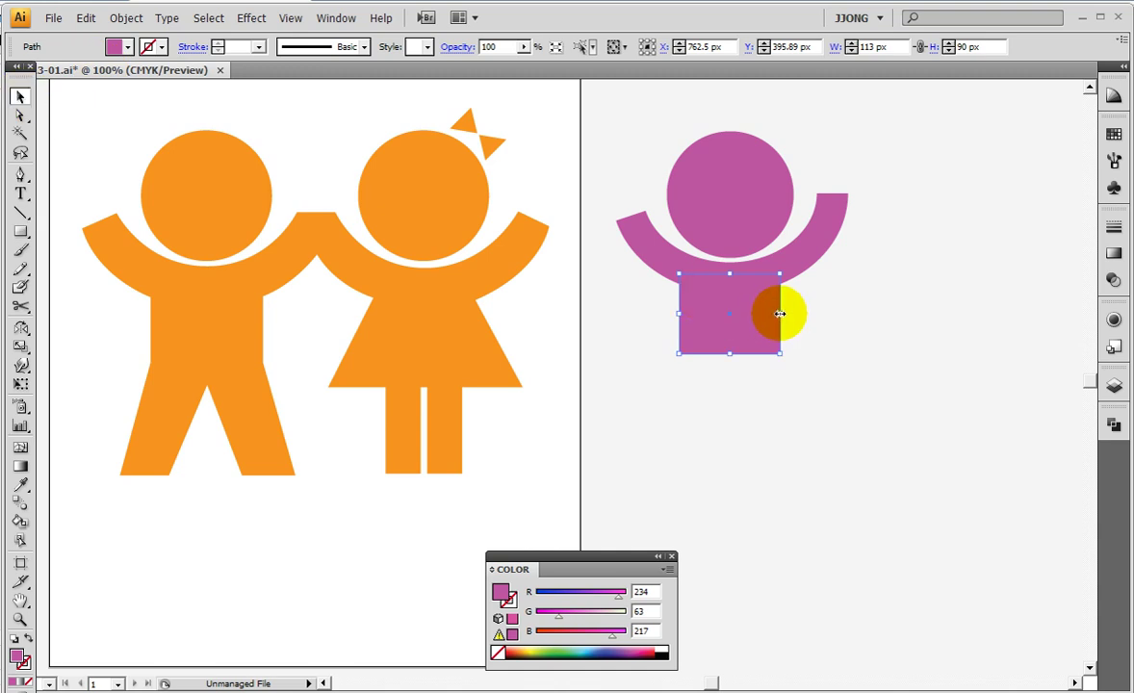
click(600, 358)
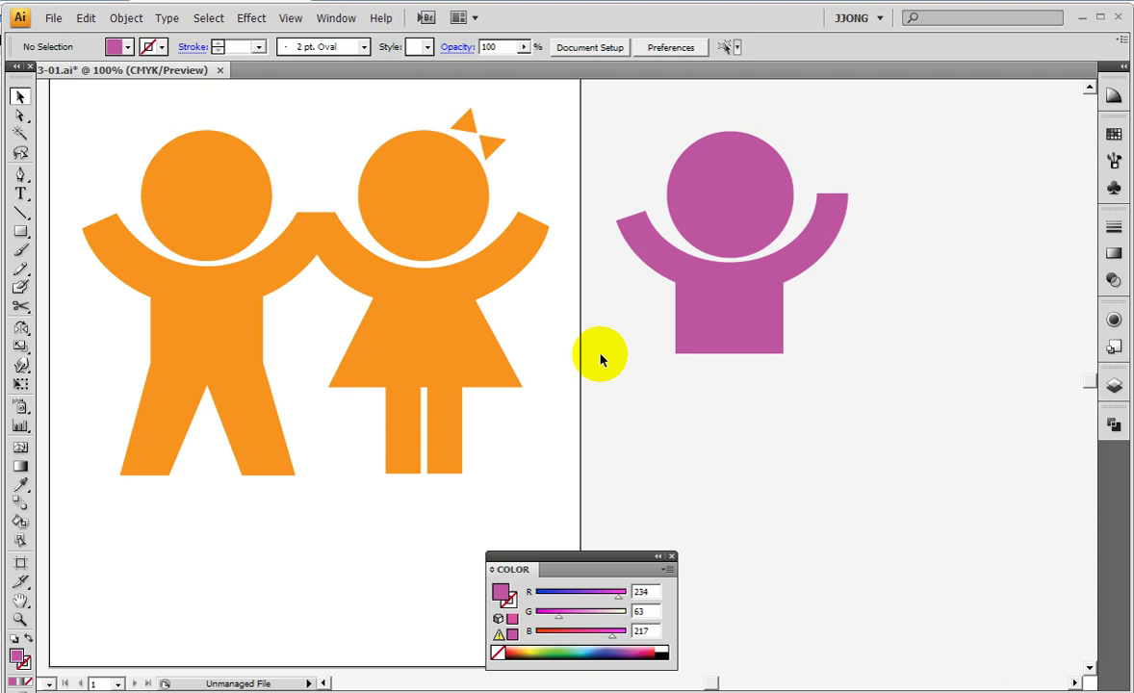
click(775, 327)
Step: Trim the torso's right side slightly and draw a narrow leg rectangle beneath it
drag(785, 314, 785, 314)
click(836, 343)
click(726, 318)
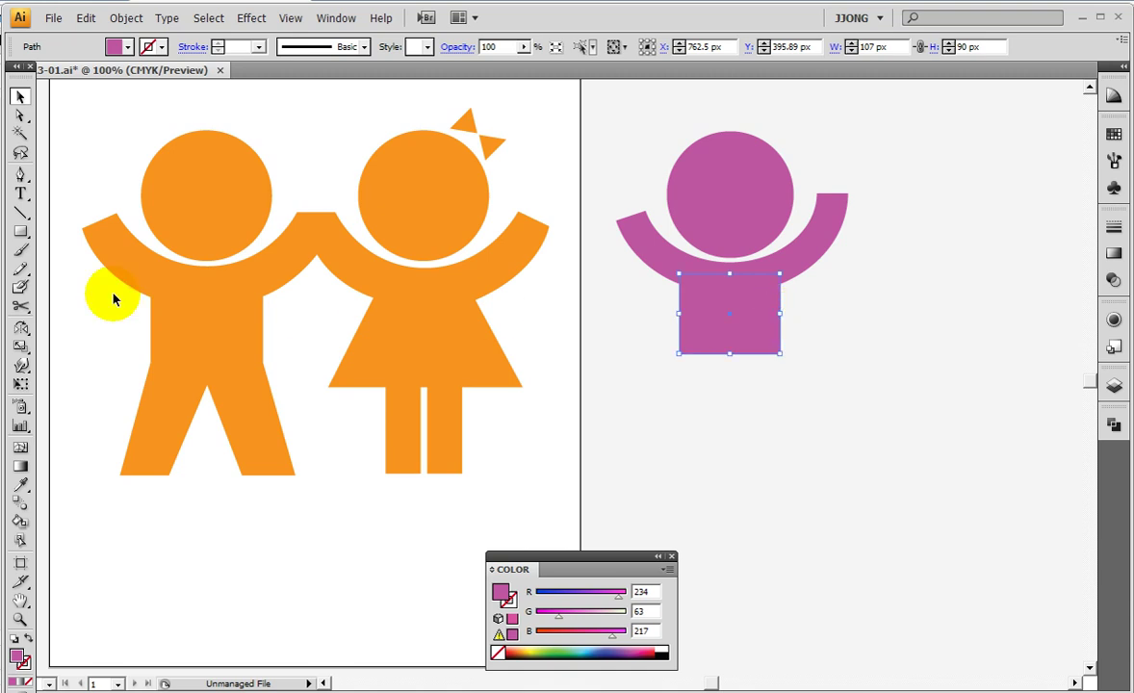
click(20, 231)
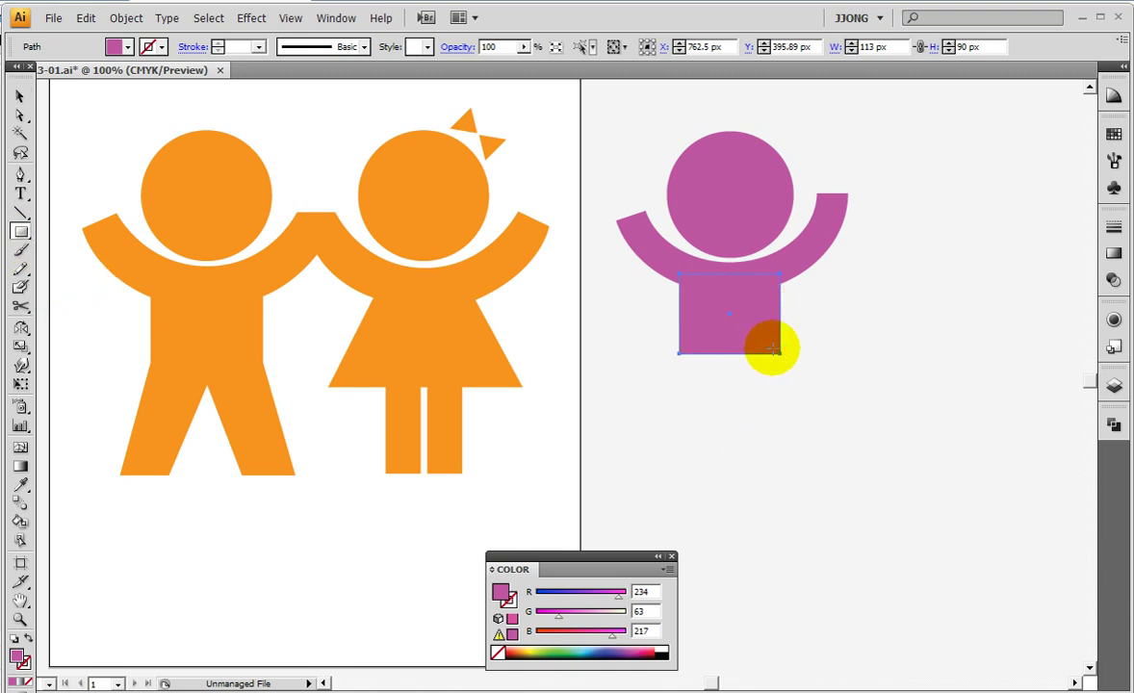
drag(751, 350, 778, 448)
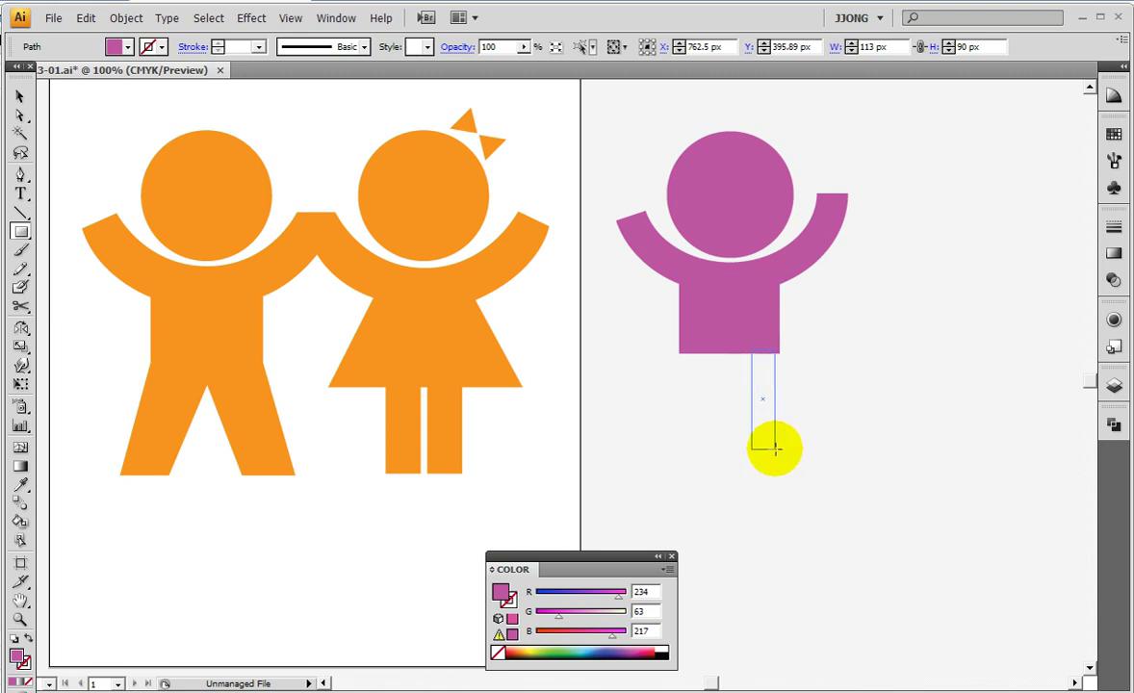
drag(245, 484, 770, 481)
ctrl+click(755, 400)
Step: Widen the leg leftward to 46 × 112 px with the Selection tool
click(19, 96)
click(739, 429)
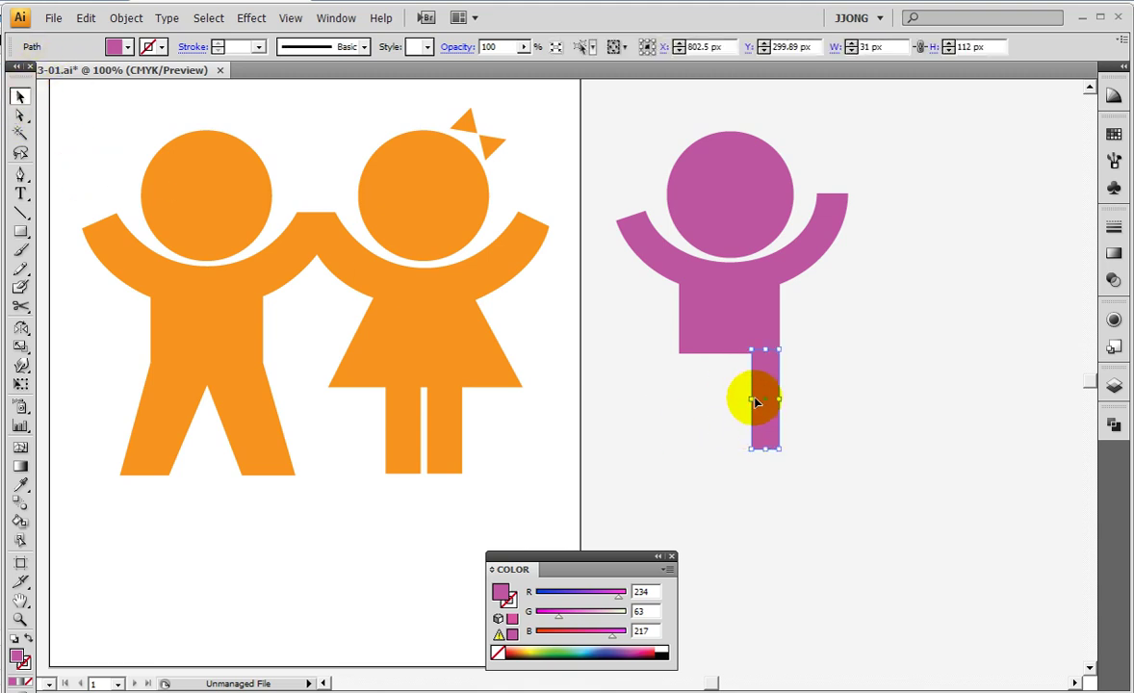
mouse_move(751, 448)
mouse_down()
mouse_move(729, 448)
mouse_move(754, 416)
mouse_up()
click(762, 414)
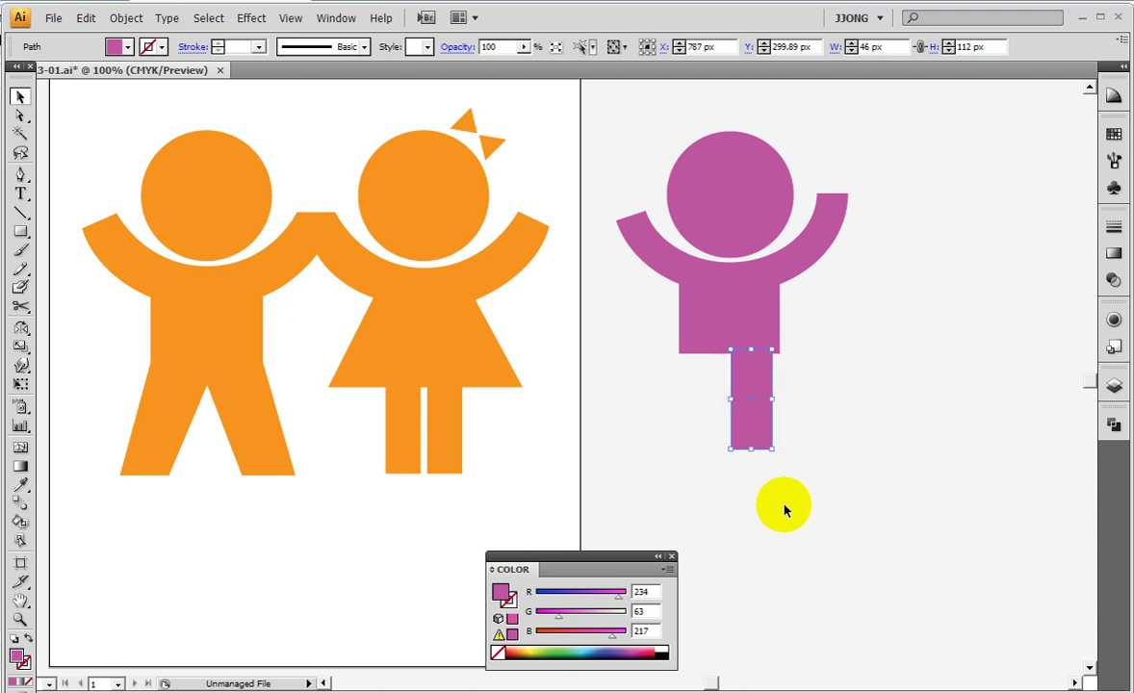
click(20, 115)
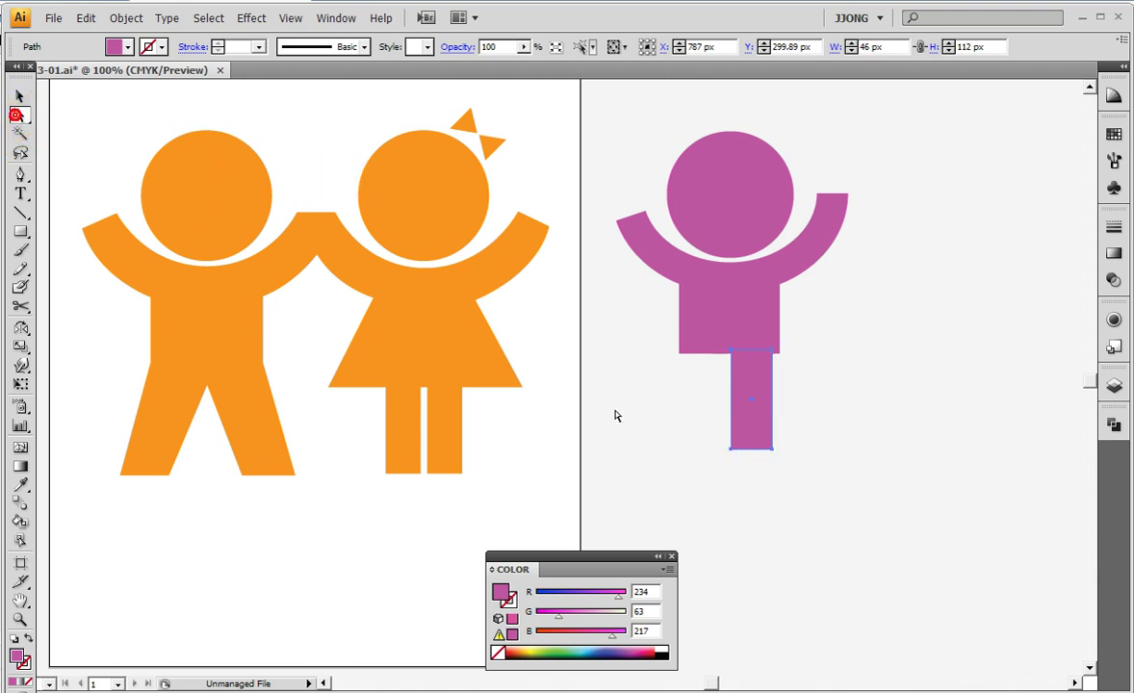
Step: Shift the leg's two bottom anchors sideways so the leg slants outward to the right
drag(805, 470, 652, 421)
key(shift+Right)
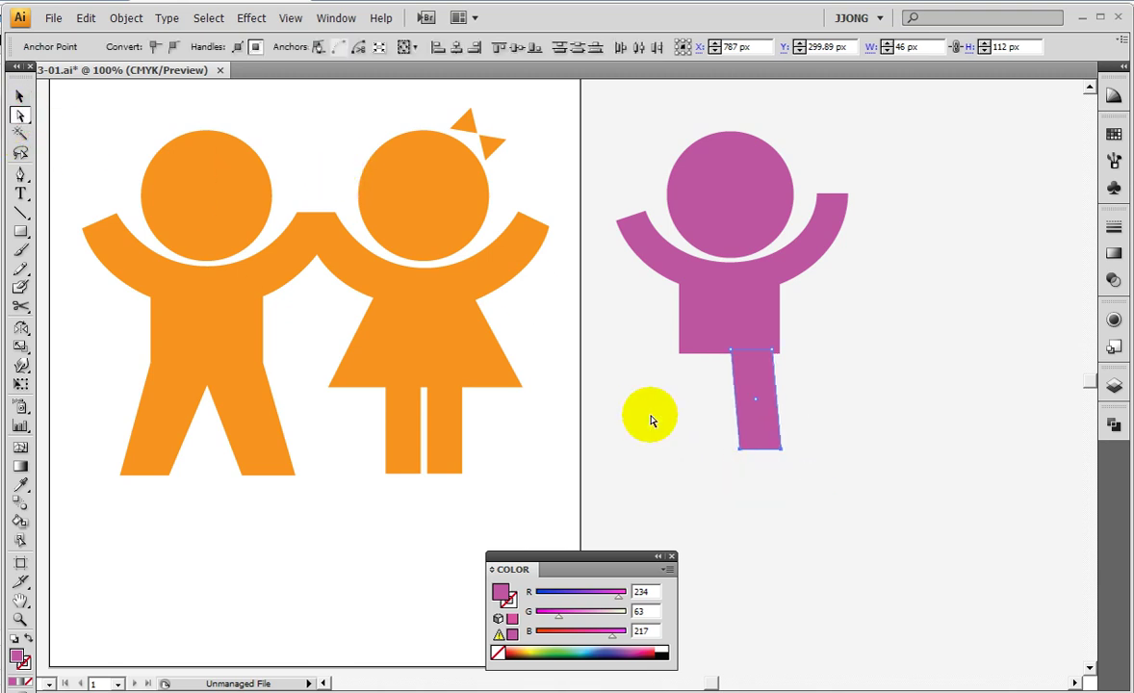
key(shift+Right)
key(shift+Right)
key(shift+Right)
key(shift+Left)
key(shift+Left)
key(shift+Left)
key(shift+Left)
key(shift+Right)
key(shift+Right)
key(shift+Right)
key(shift+Right)
key(shift+Left)
key(shift+Left)
key(shift+Left)
key(shift+Right)
key(shift+Right)
key(shift+Right)
key(shift+Left)
key(shift+Left)
key(shift+Left)
key(shift+Left)
key(shift+Left)
key(shift+Right)
key(shift+Right)
key(shift+Right)
key(shift+Right)
key(shift+Right)
key(shift+Right)
key(shift+Left)
key(shift+Left)
key(shift+Left)
key(shift+Right)
key(shift+Right)
key(shift+Right)
key(shift+Left)
key(shift+Left)
key(shift+Left)
key(shift+Right)
key(shift+Right)
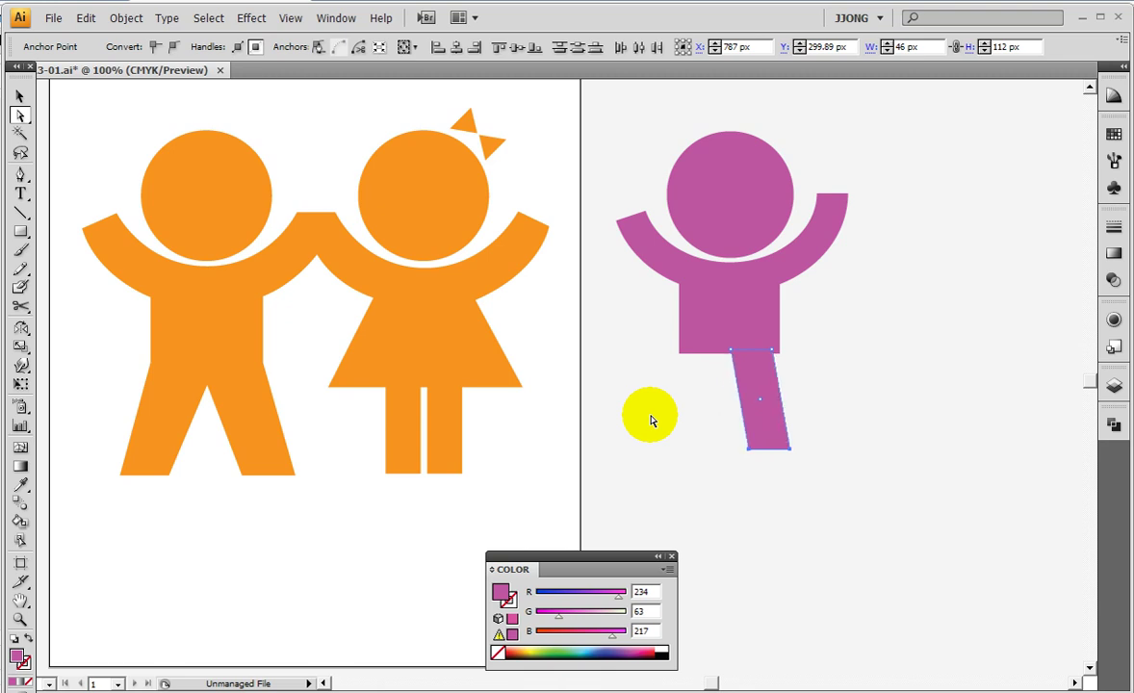
key(shift+Right)
key(shift+Right)
key(shift+Right)
key(shift+Right)
key(shift+Left)
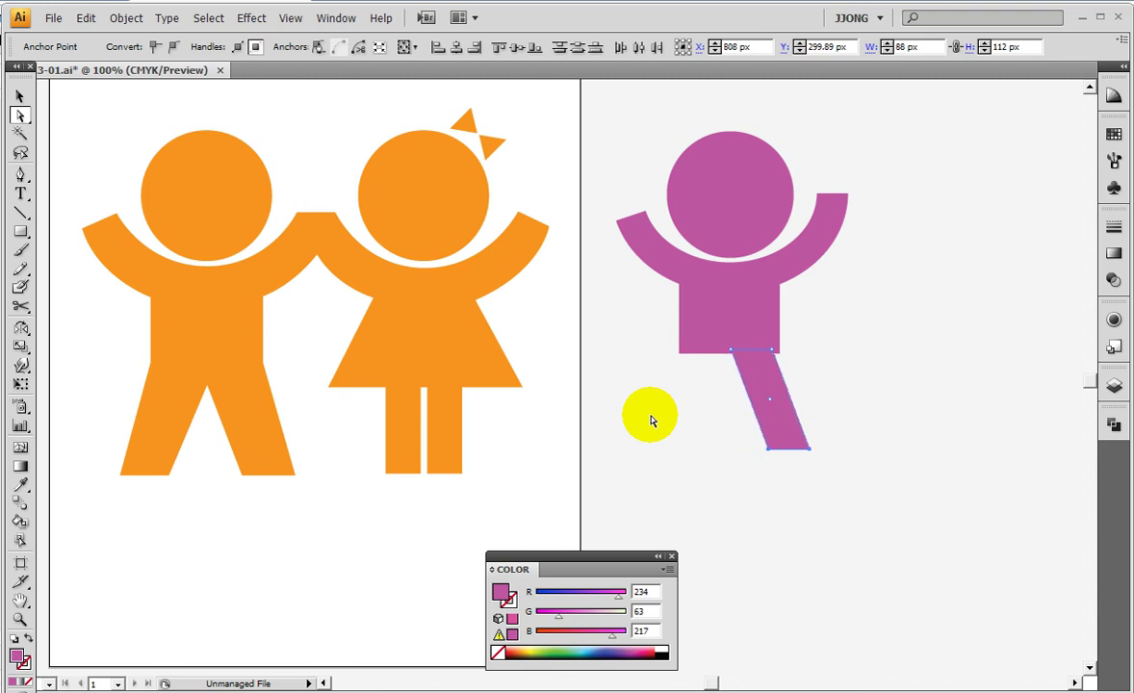
scroll(651, 420, down, 1)
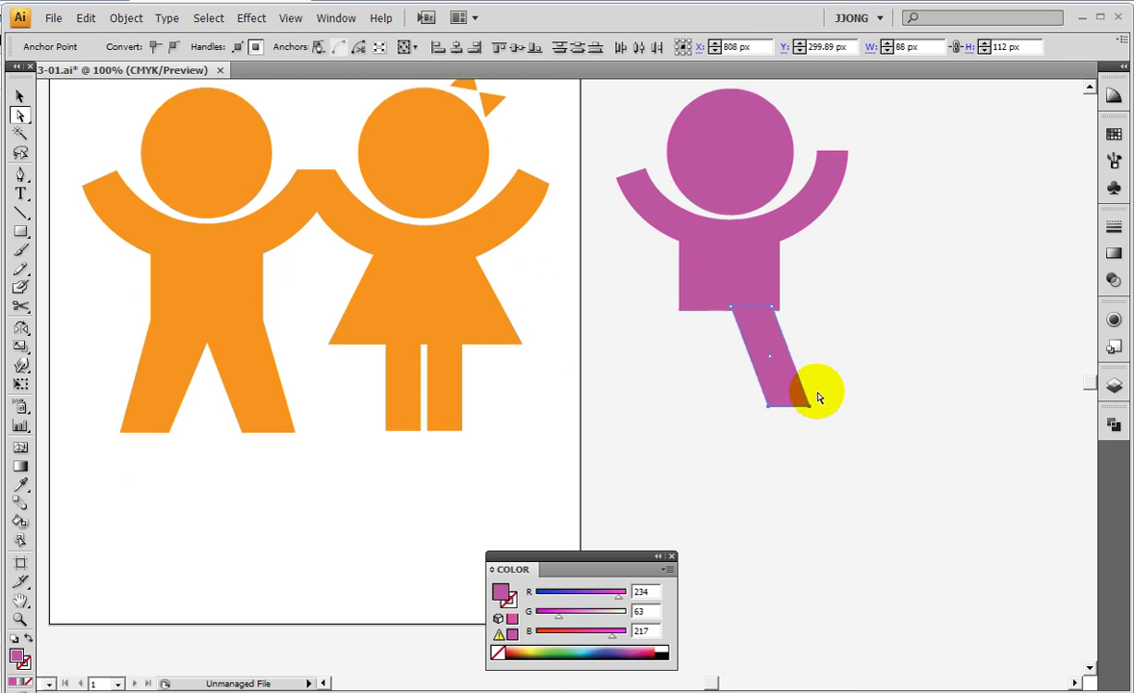
key(Left)
key(Left)
key(Left)
key(Left)
key(Left)
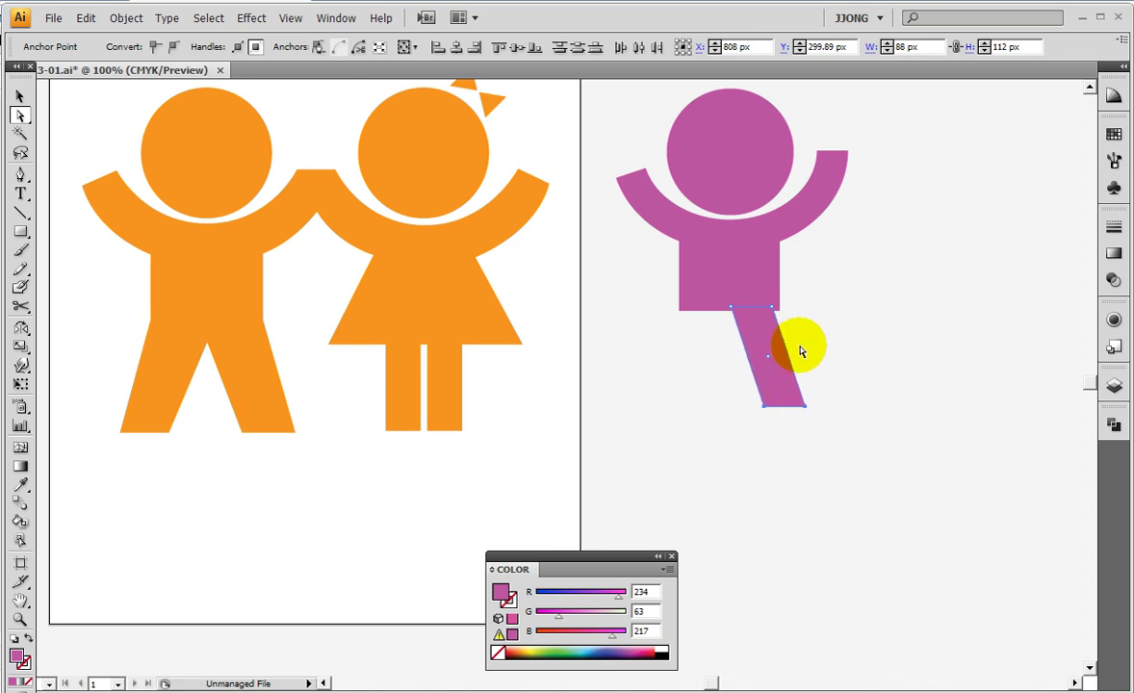
key(Left)
key(Left)
drag(799, 420, 297, 442)
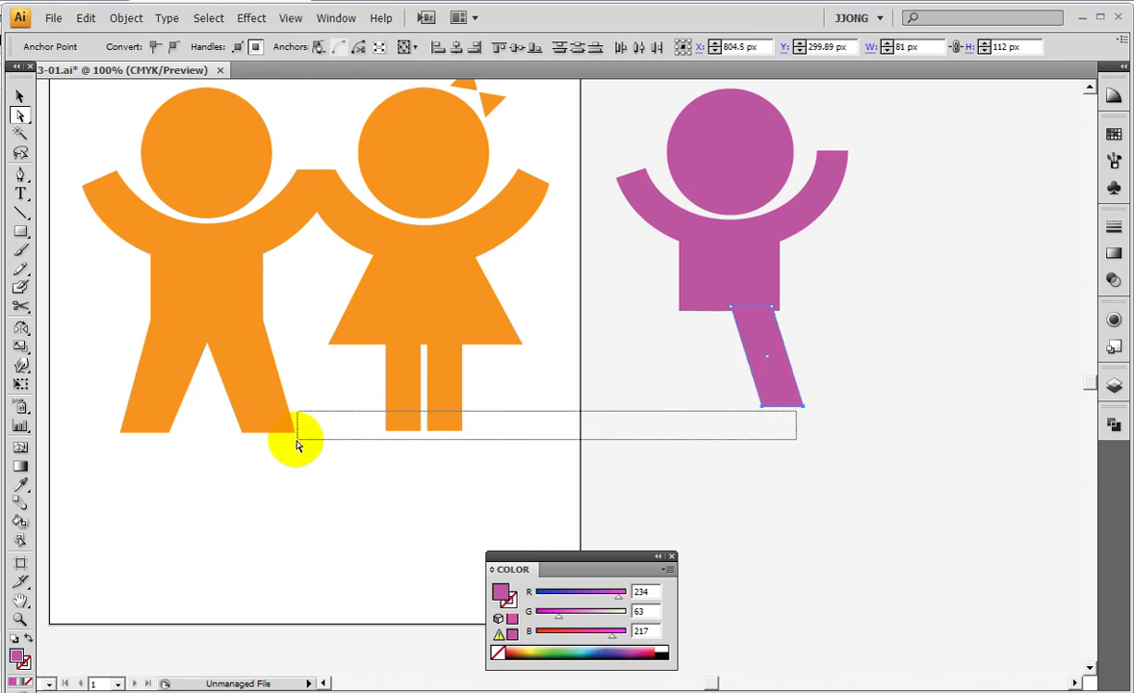
Step: Lower the torso's bottom edge by 7 px
drag(96, 322, 974, 362)
click(972, 382)
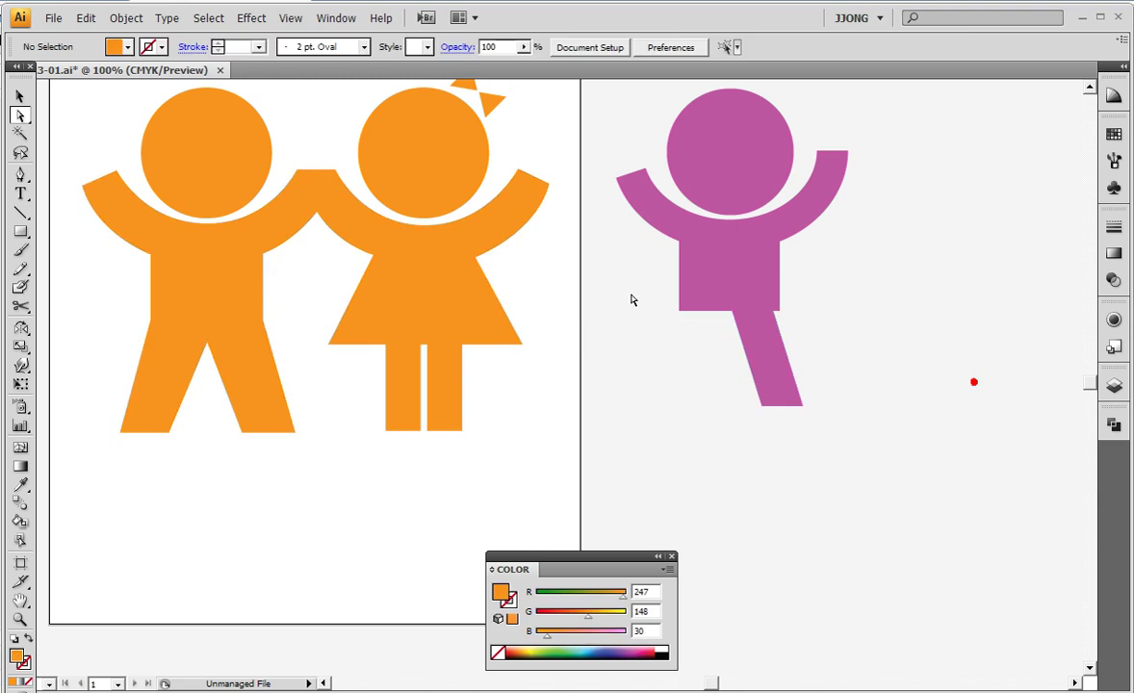
click(695, 312)
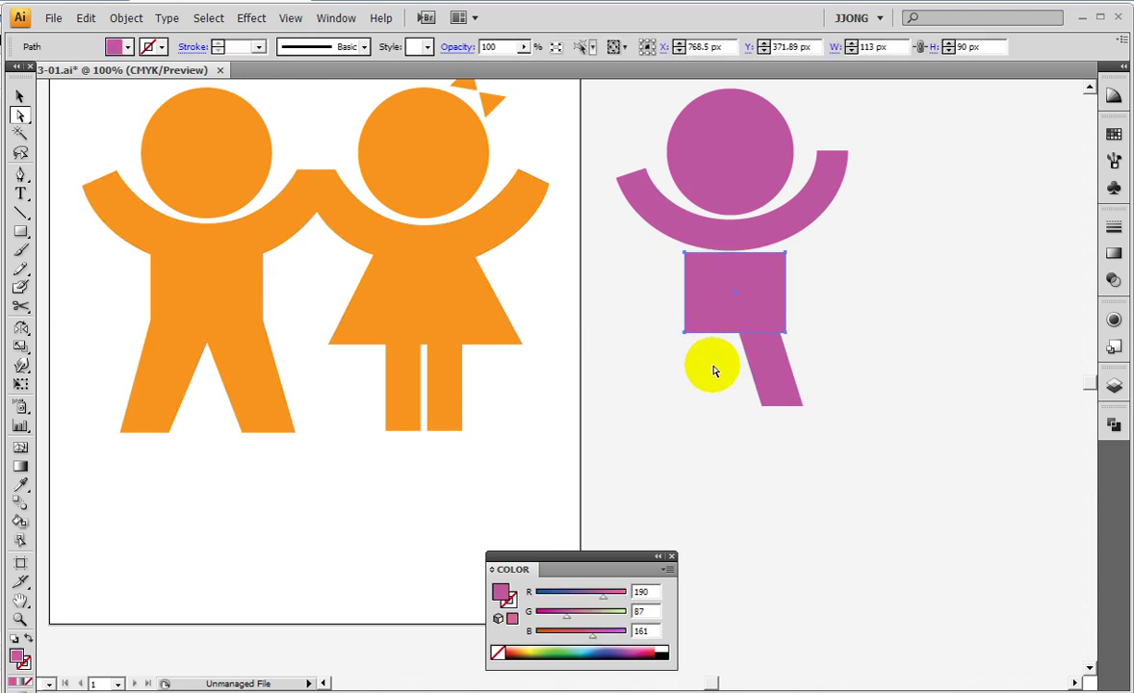
drag(711, 344, 649, 320)
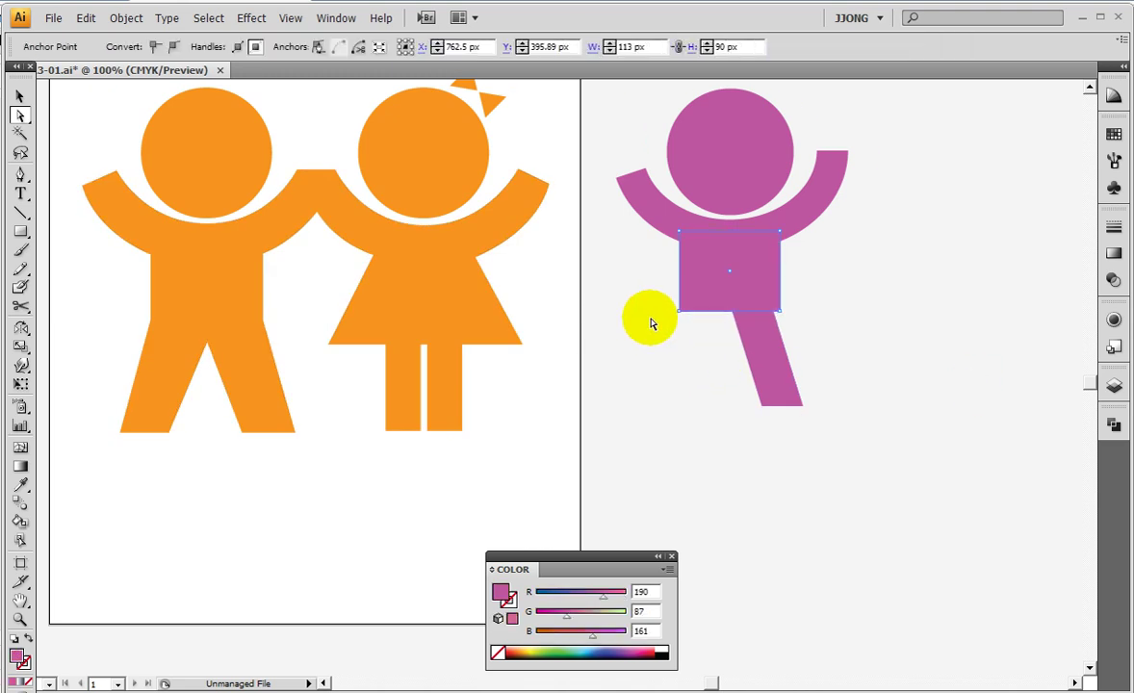
key(Down)
key(Down)
key(Down)
key(Down)
key(Down)
key(Down)
key(Down)
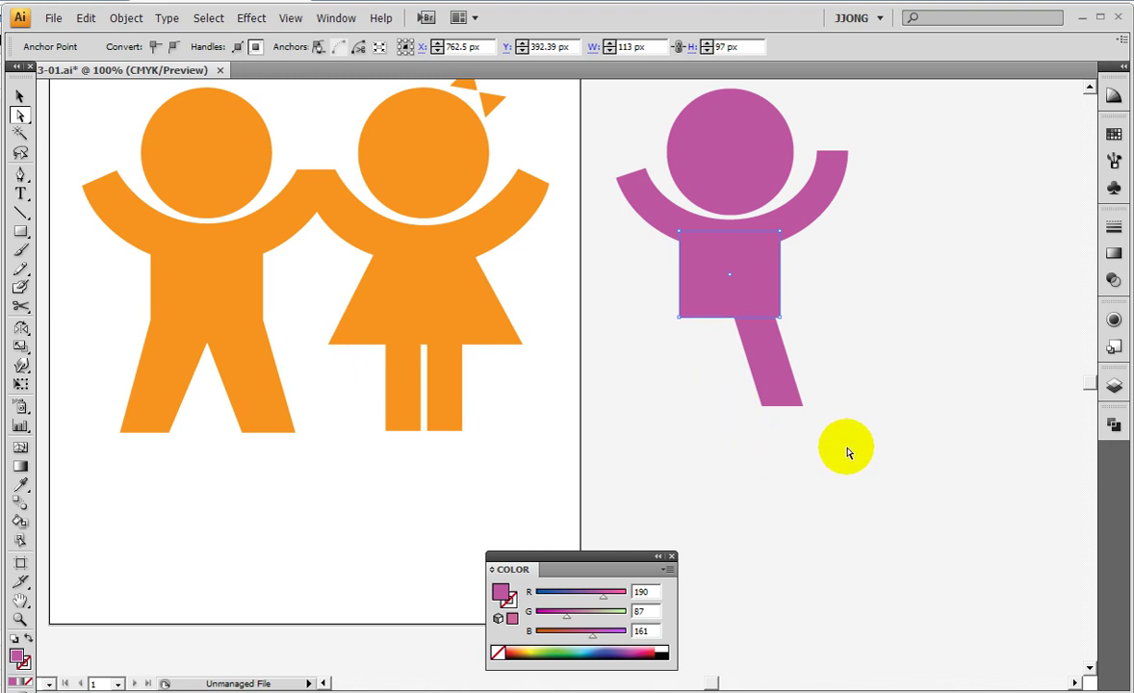
Step: Shift the leg's top-left corner point slightly left
drag(846, 452, 734, 395)
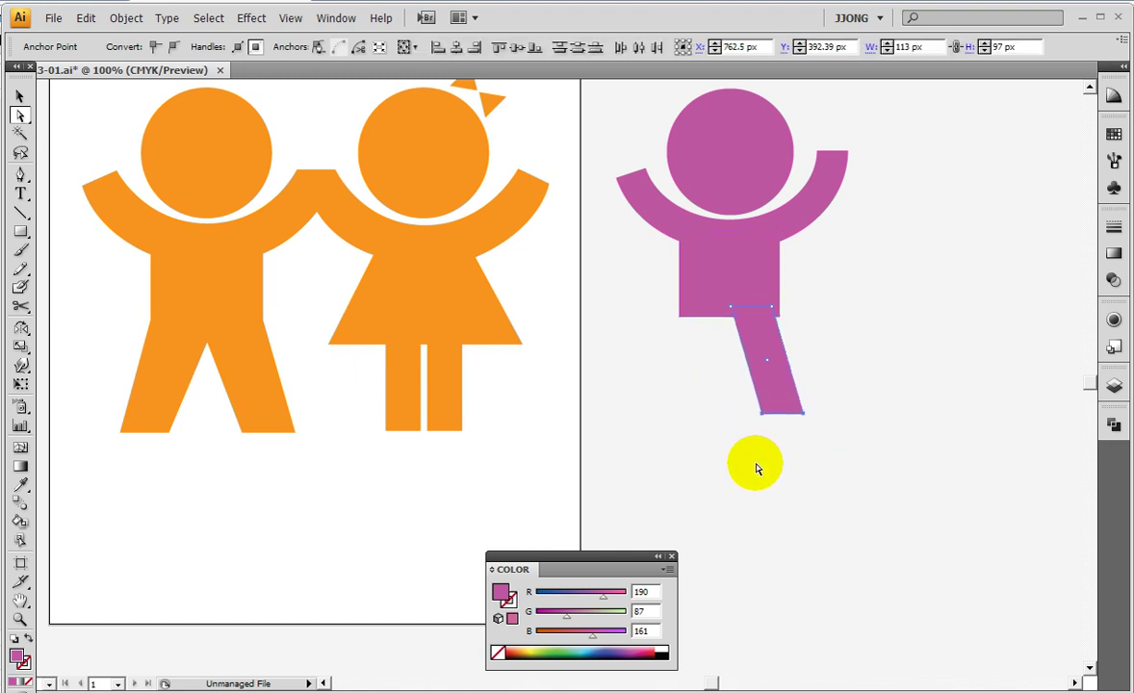
click(813, 370)
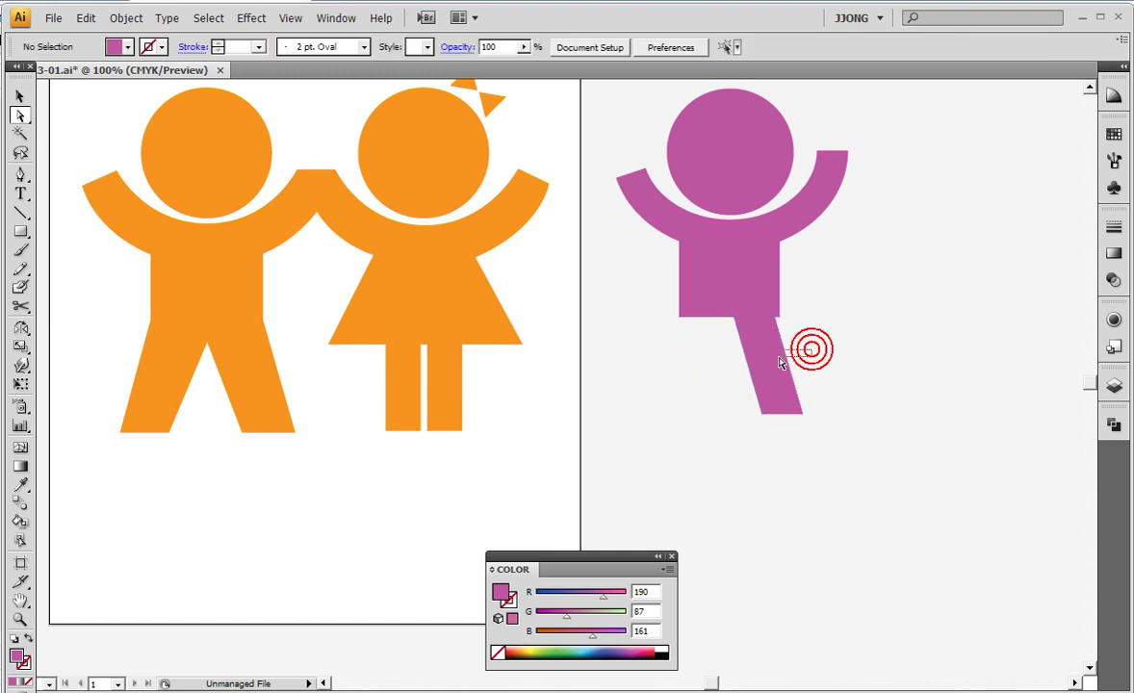
click(802, 395)
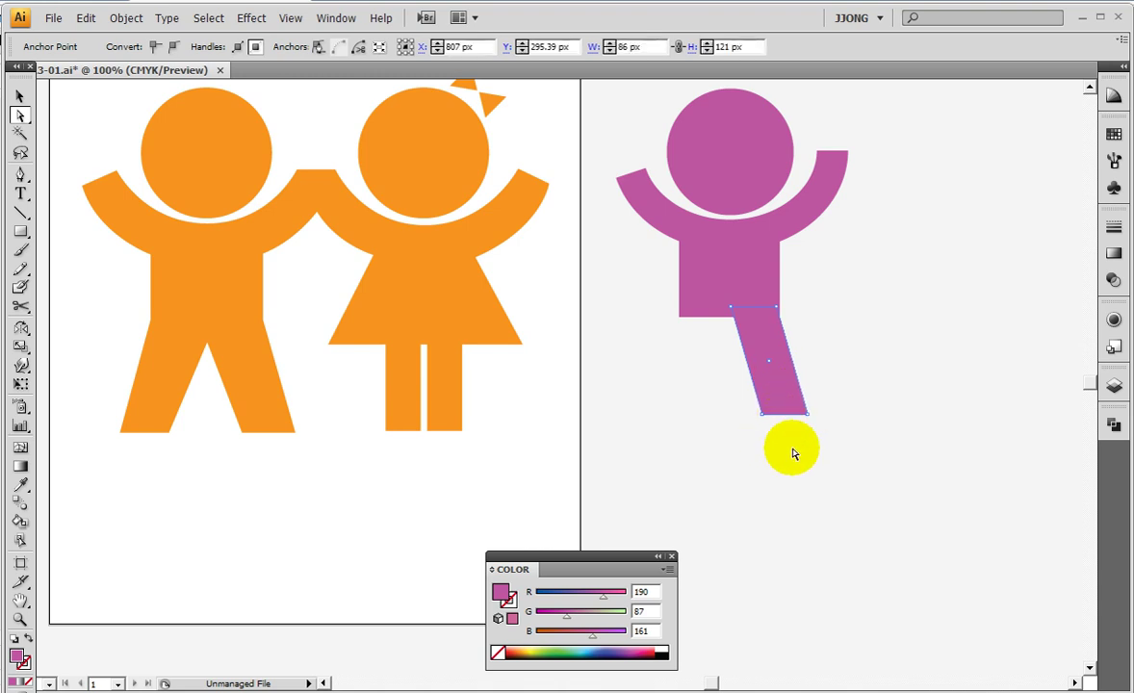
click(808, 451)
click(729, 344)
click(729, 309)
key(Left)
key(Left)
key(Left)
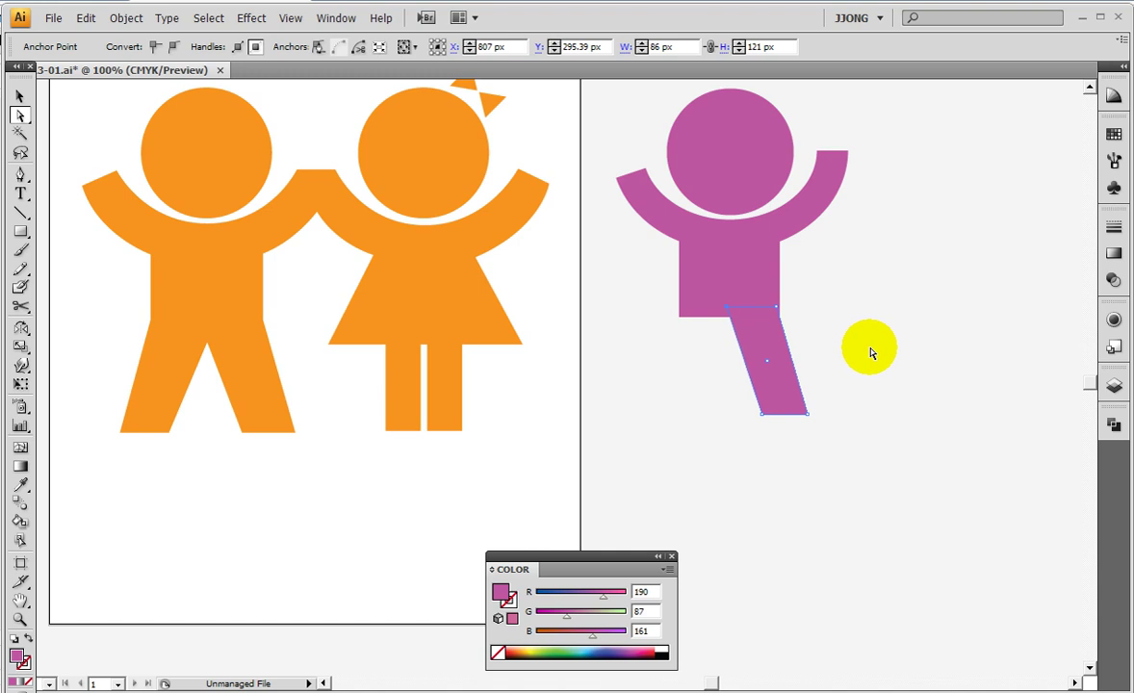
Step: Reselect the whole slanted leg path, now spanning 95 × 121 px
click(866, 352)
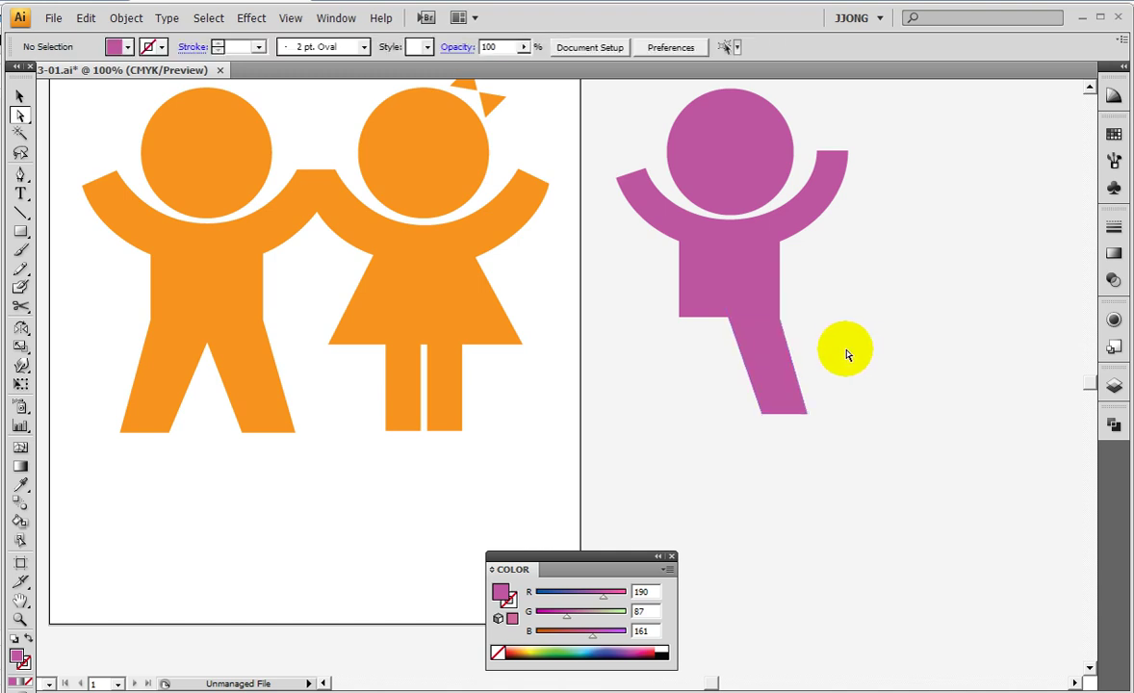
click(736, 345)
click(729, 320)
click(717, 358)
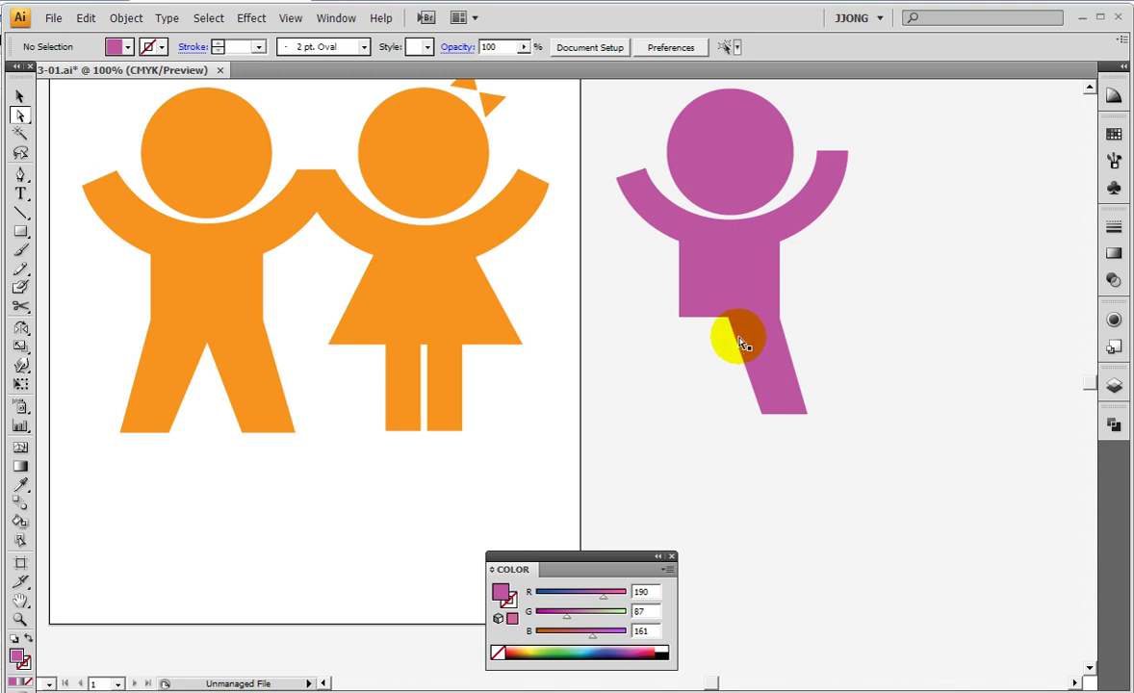
click(736, 341)
click(724, 308)
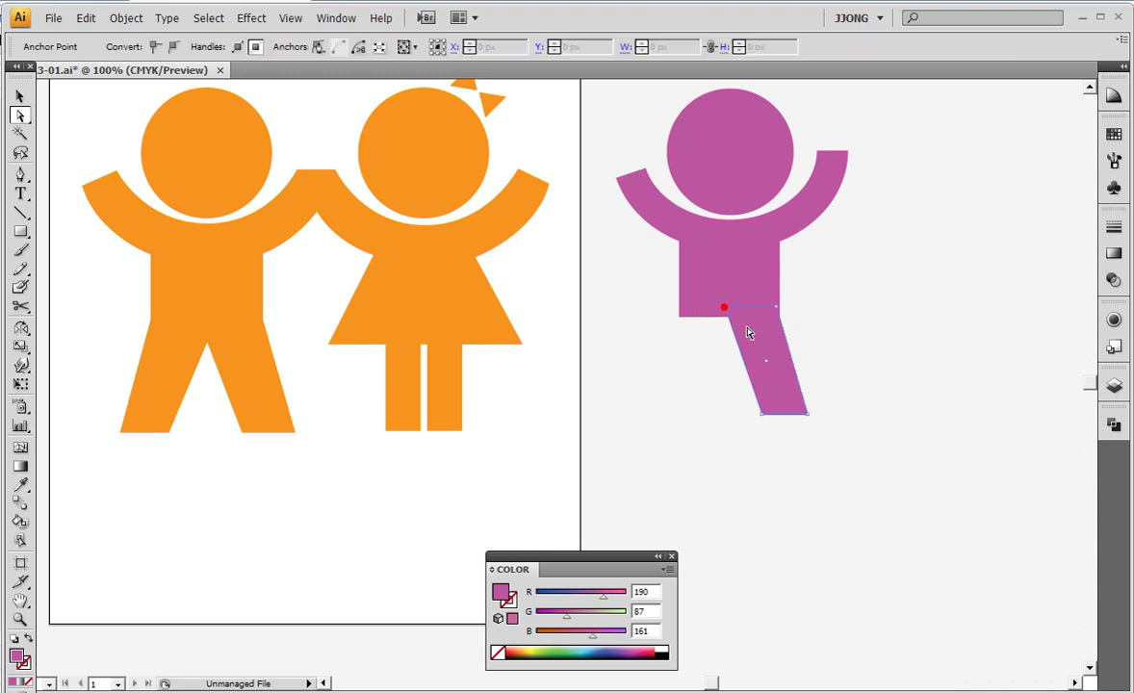
click(974, 397)
click(785, 387)
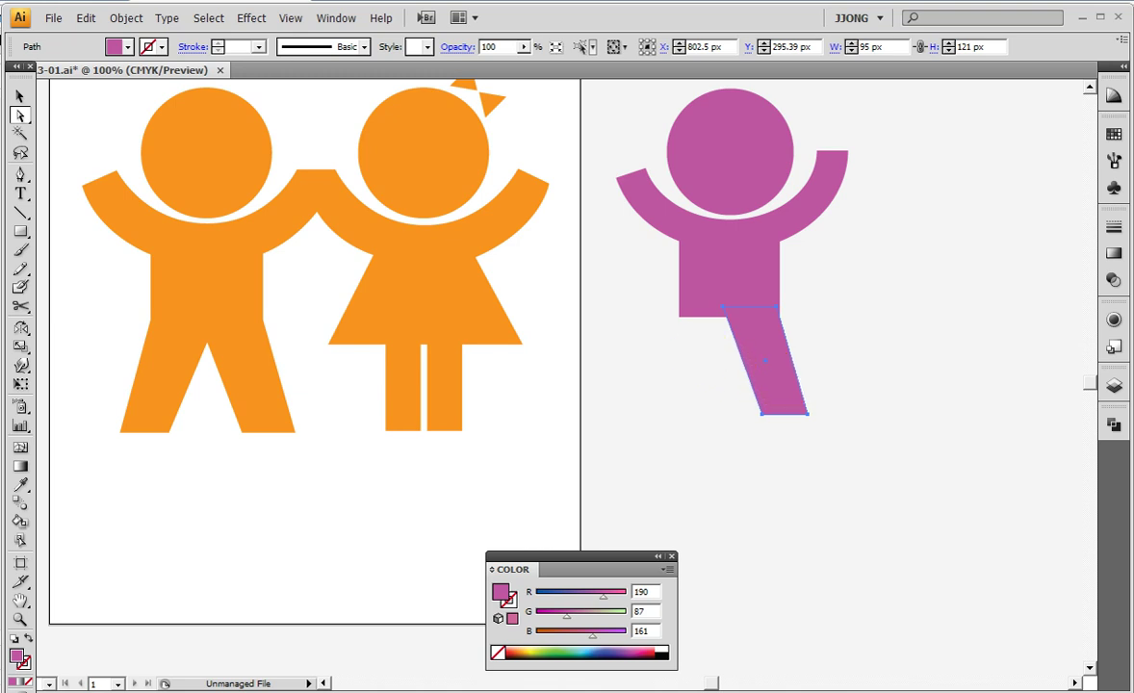
click(735, 433)
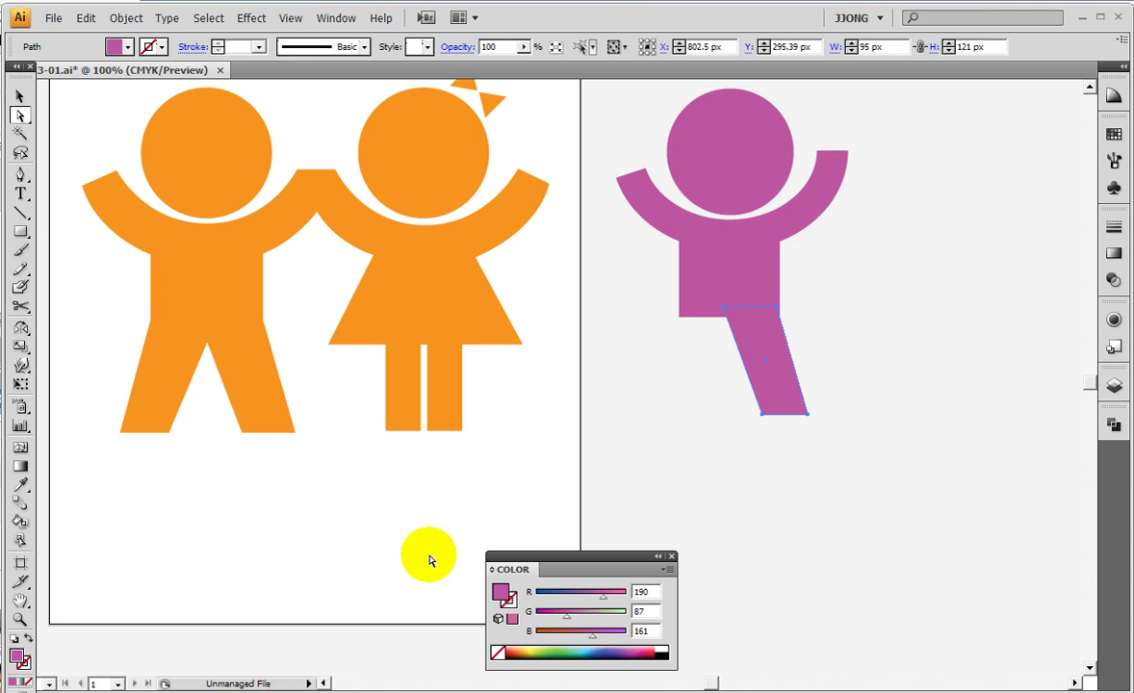
click(782, 360)
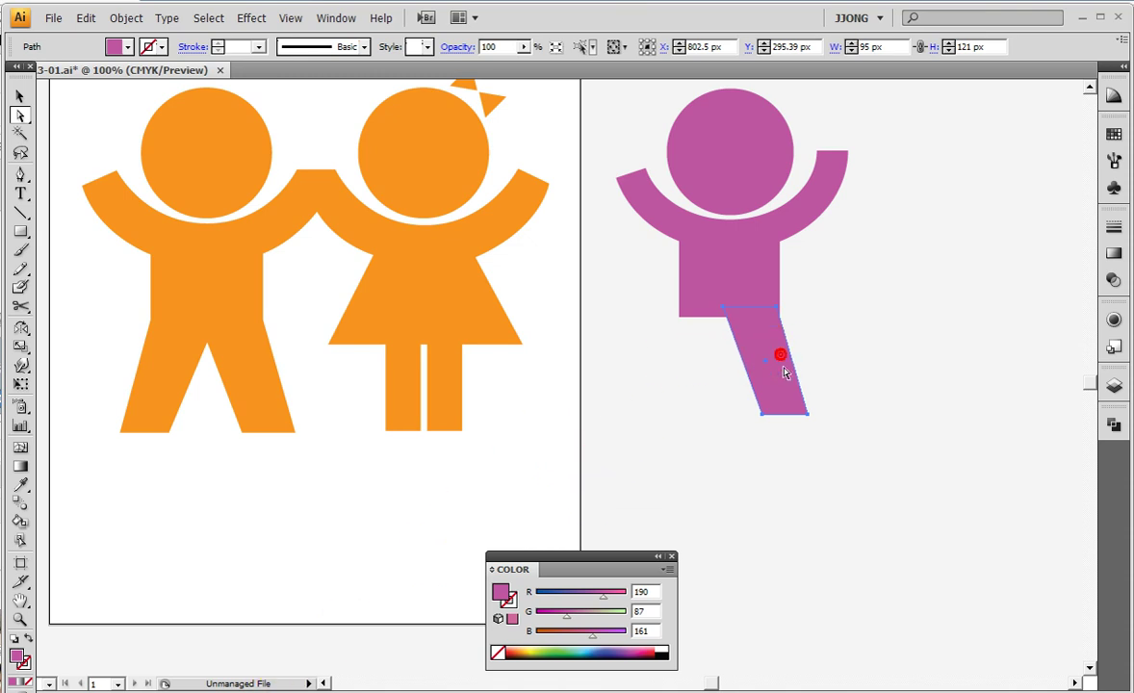
Step: Reflect a copy of the leg vertically about the torso centre and nudge it left
click(22, 330)
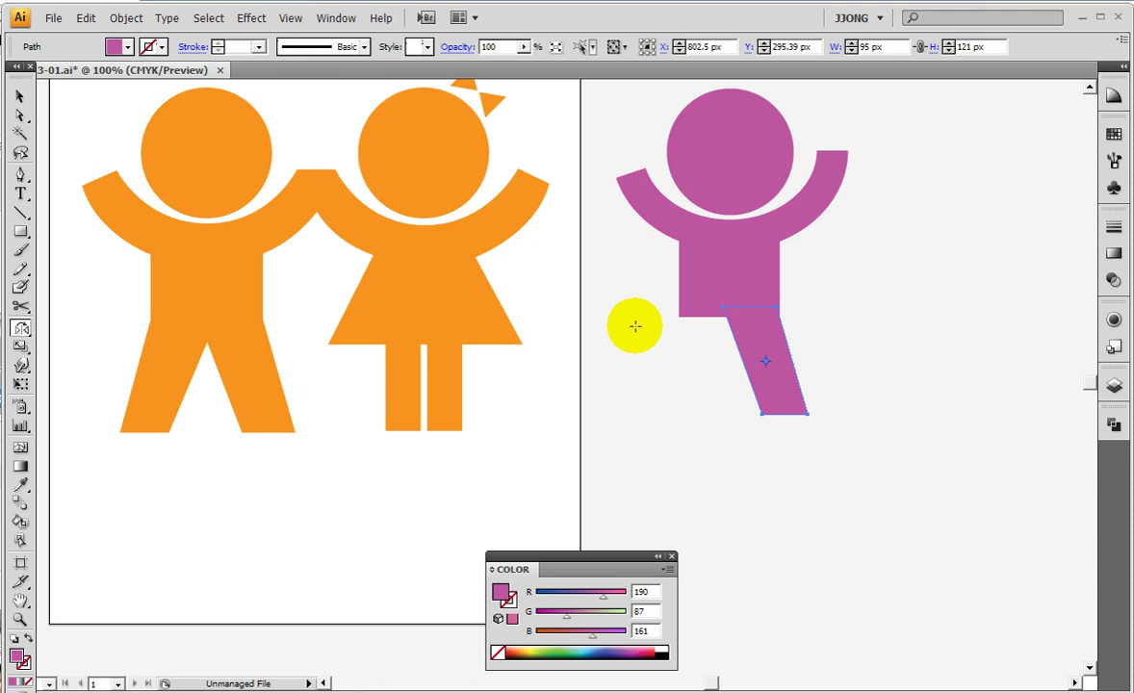
key(ctrl+y)
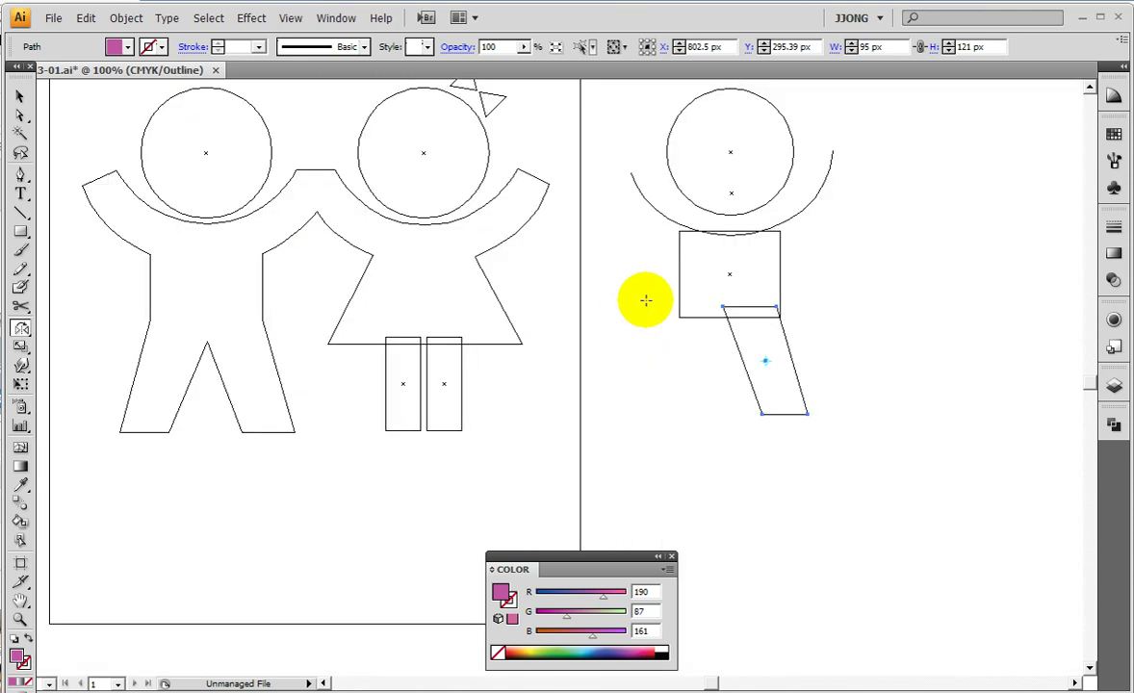
alt+click(729, 277)
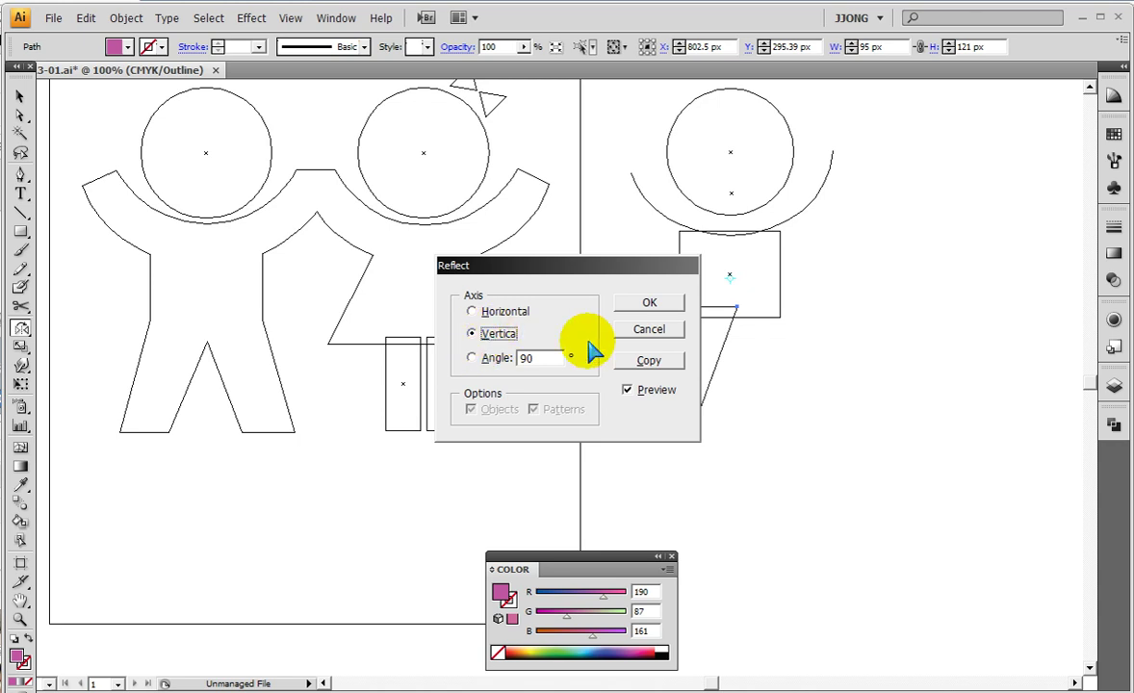
click(649, 361)
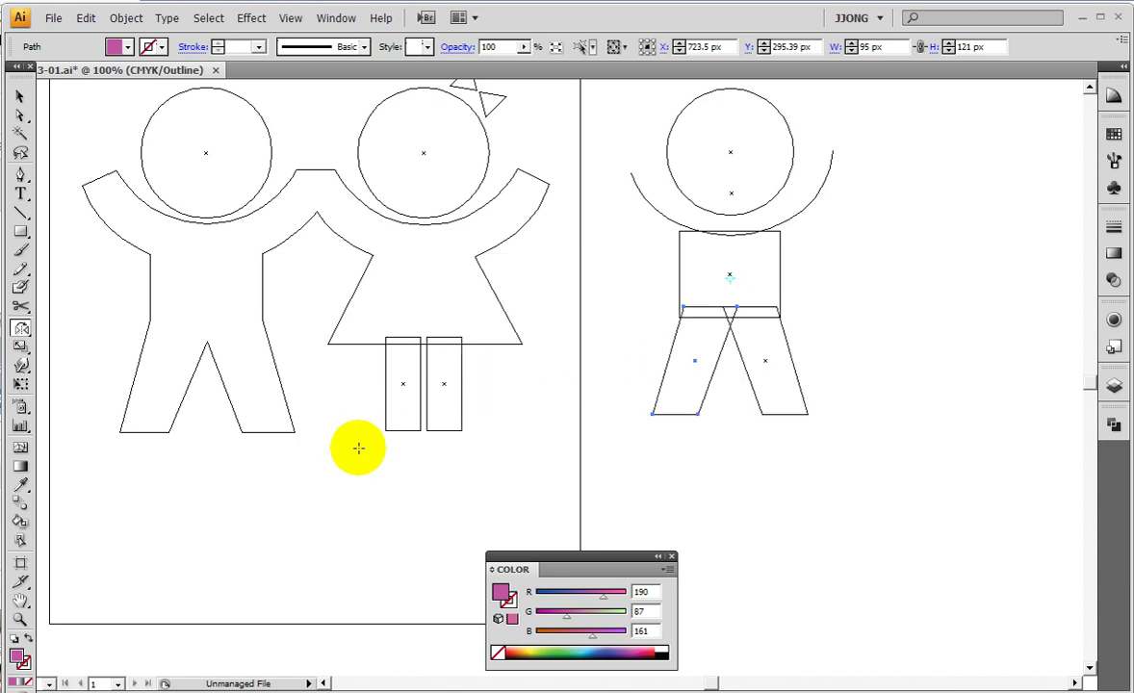
key(ctrl+y)
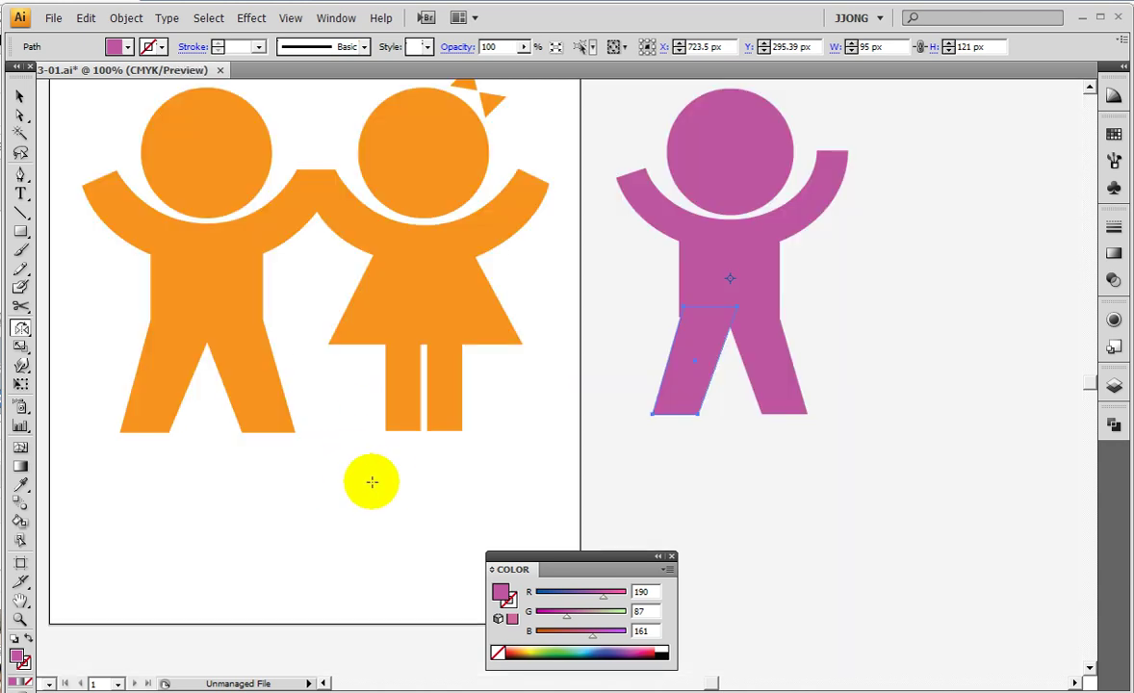
key(Left)
key(Left)
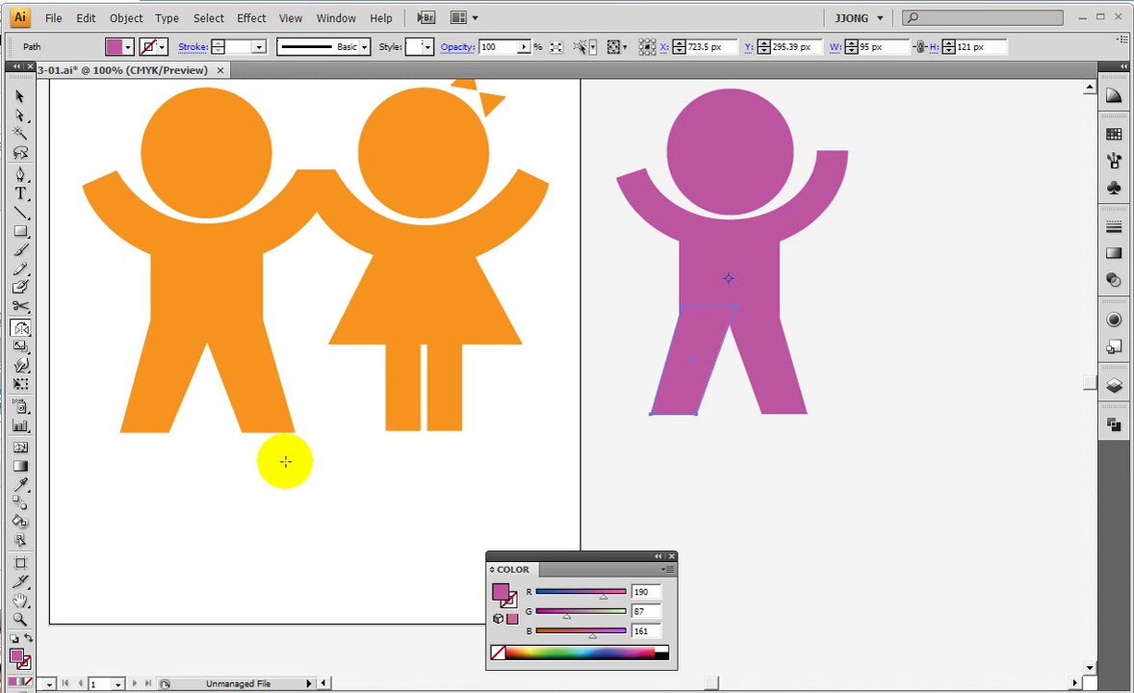
click(20, 97)
Step: Deselect the leg, pan the artwork left, and bring up the Object menu
click(218, 524)
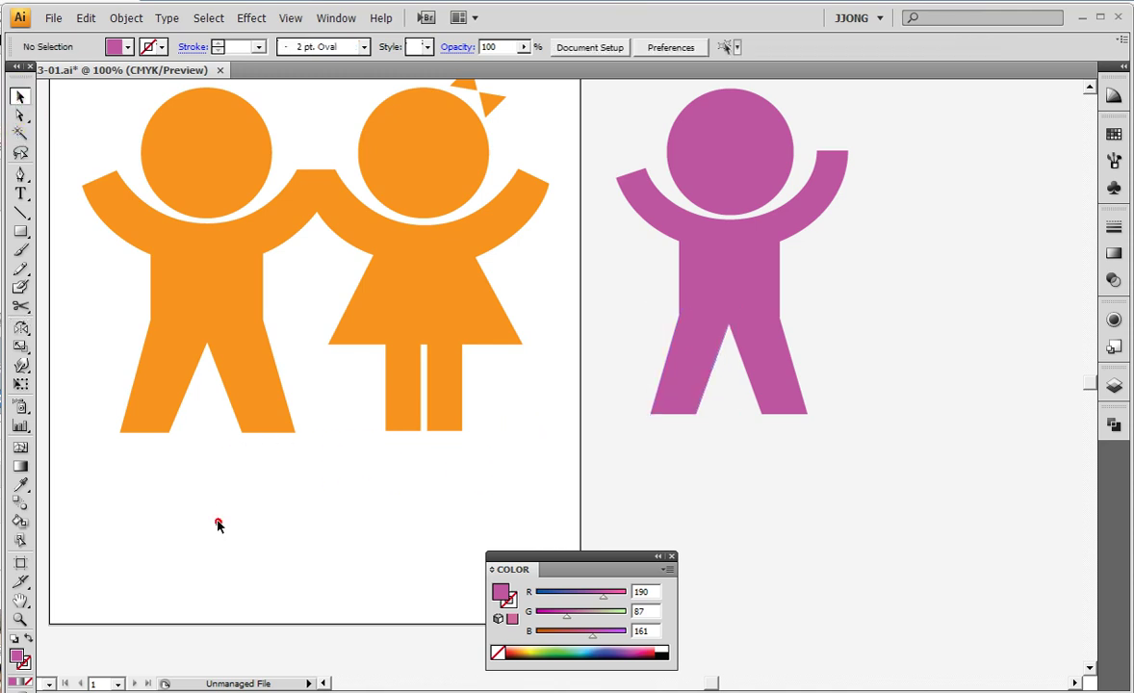
drag(814, 522, 739, 560)
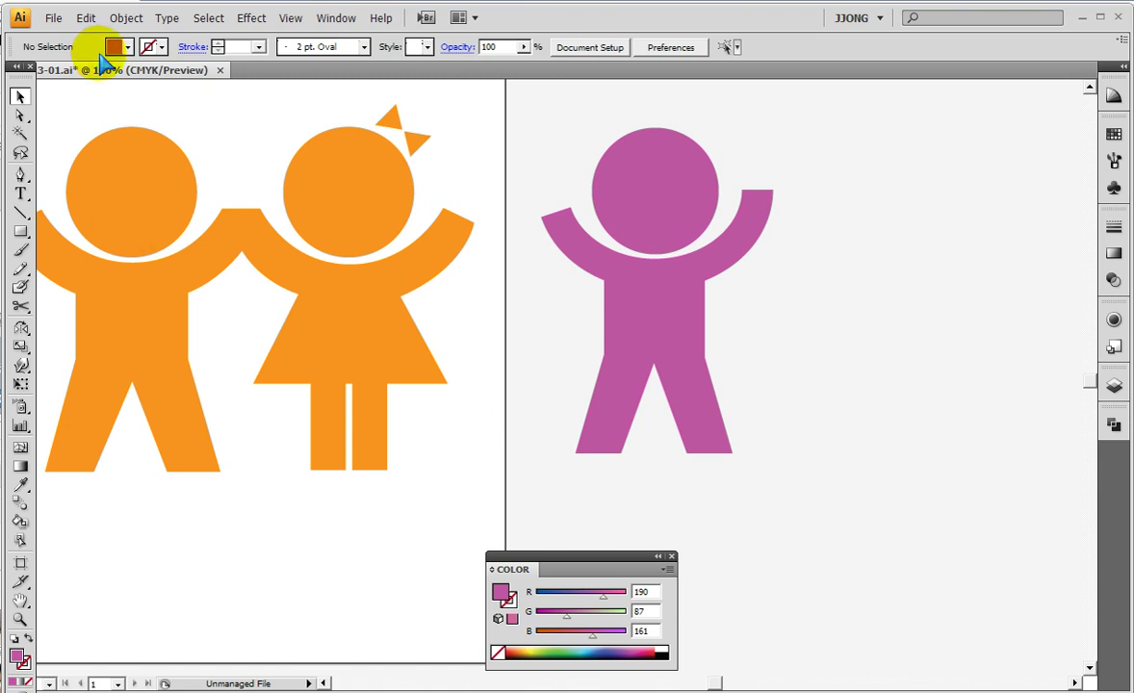
click(126, 18)
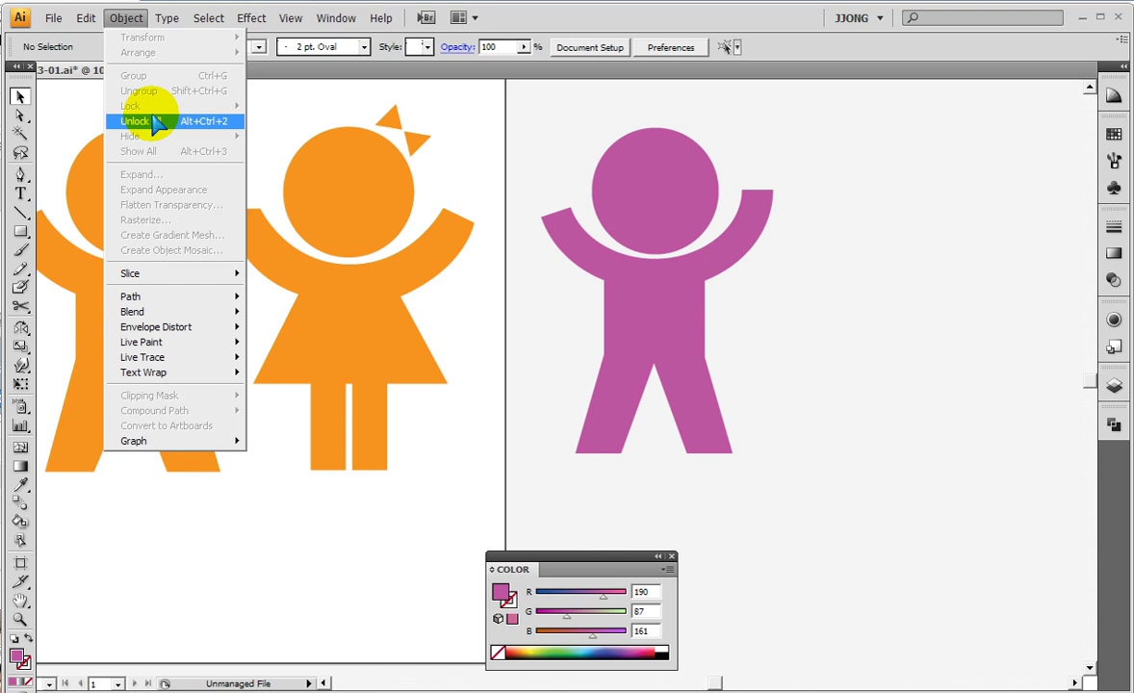
Step: Unlock all artwork, then reflect a vertical copy of the whole figure around its right arm tip
click(138, 121)
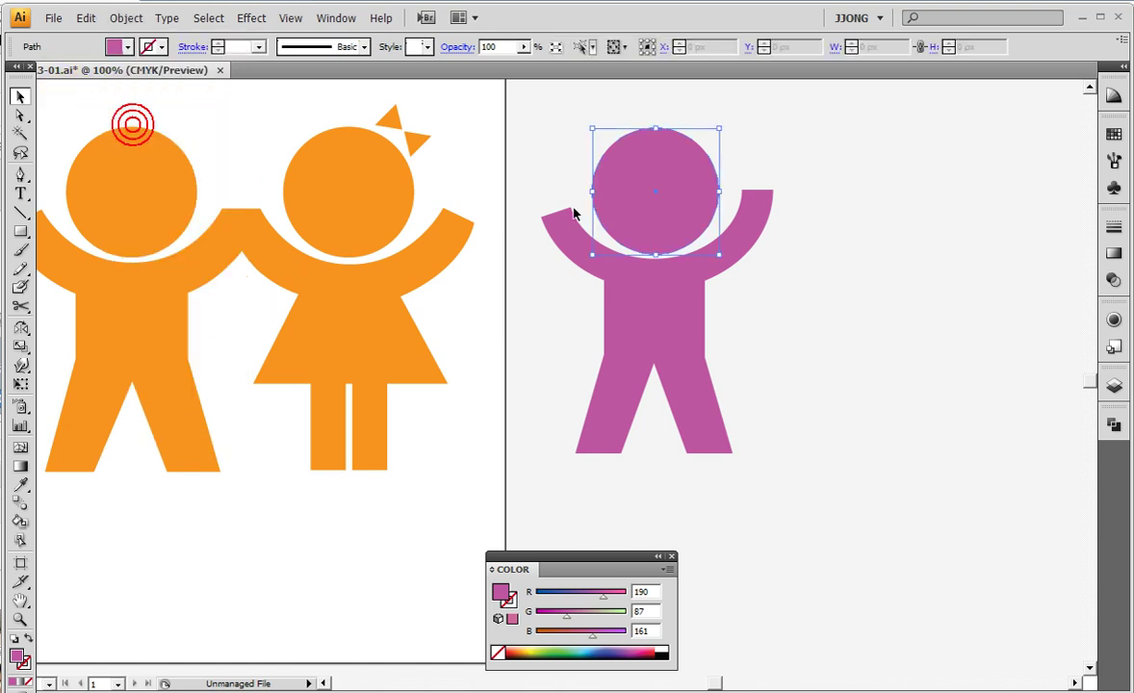
drag(767, 486, 674, 414)
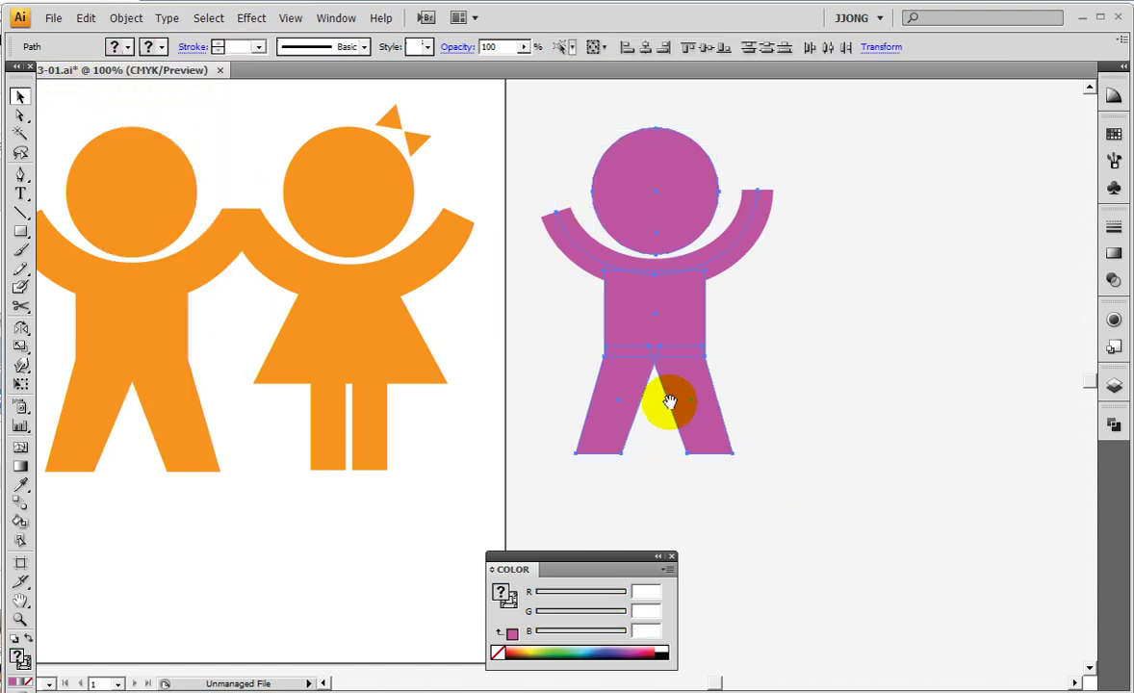
click(20, 327)
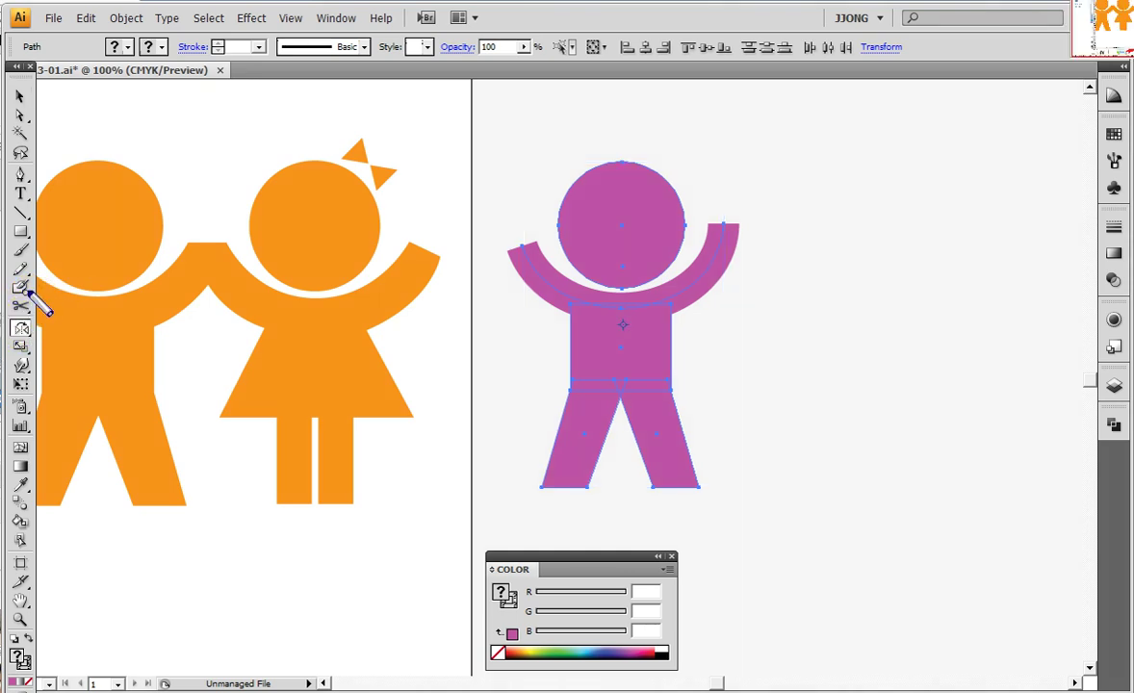
drag(712, 186, 726, 295)
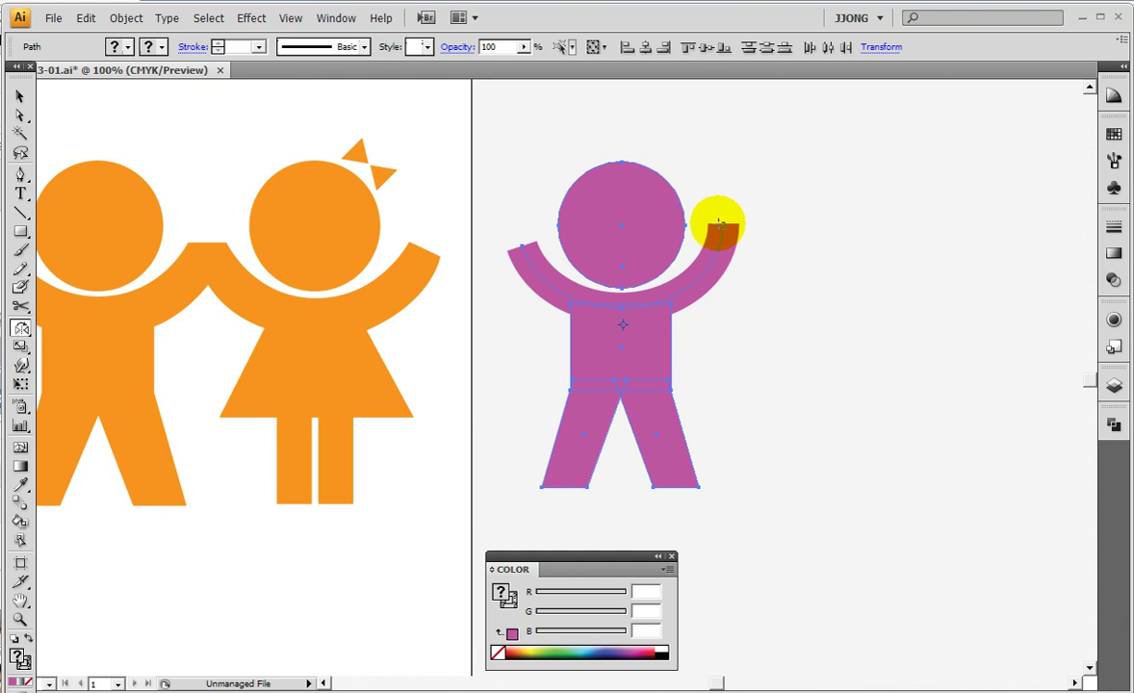
alt+click(722, 227)
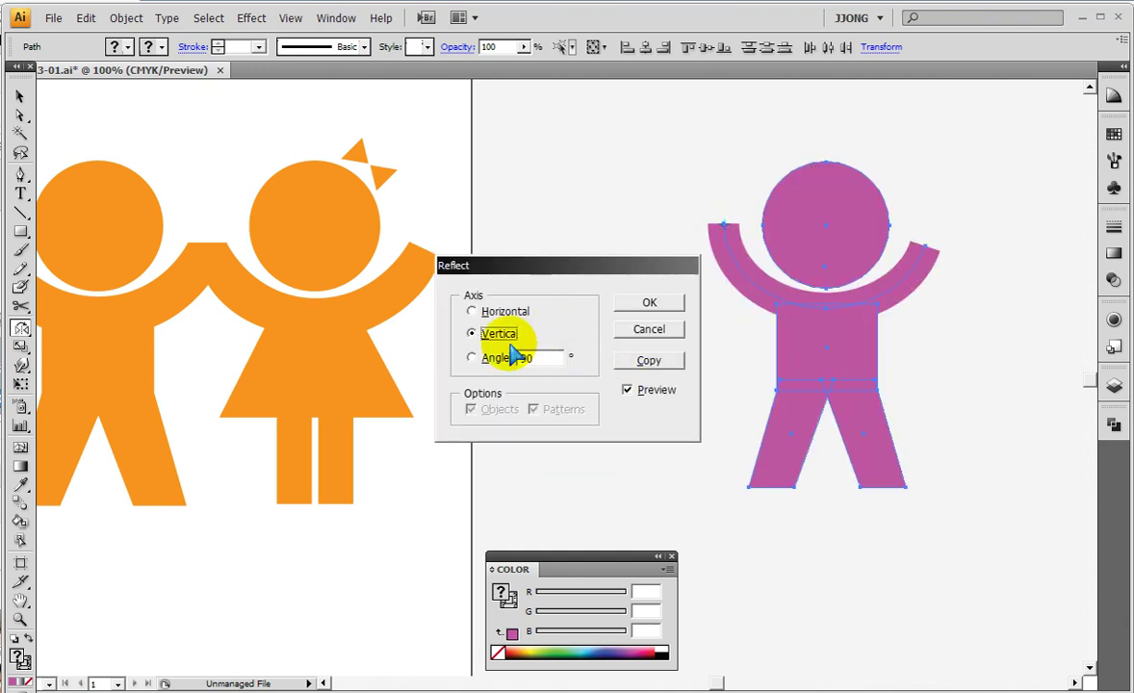
click(656, 364)
click(19, 96)
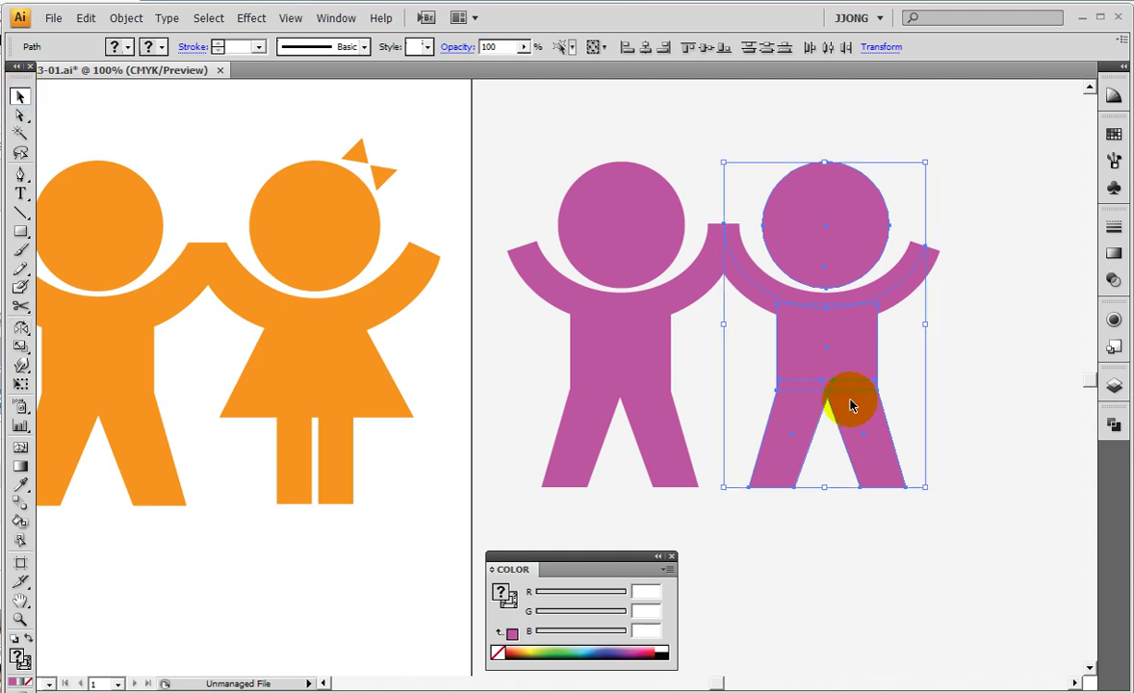
click(938, 371)
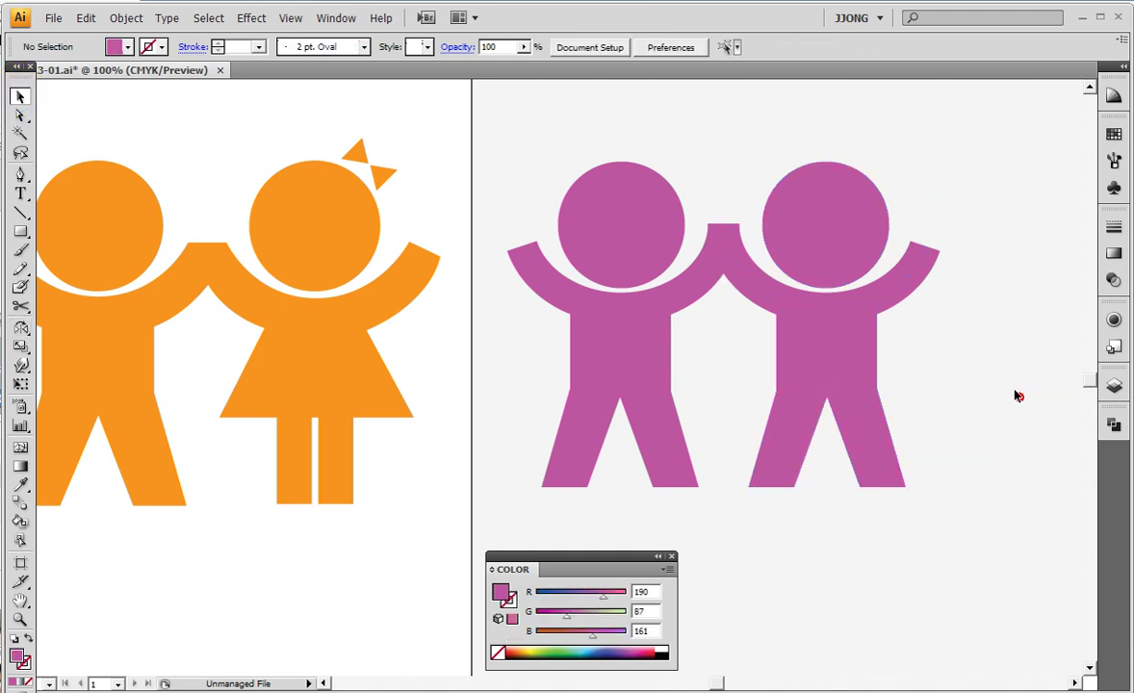
Step: Delete the right figure's legs and adjust its torso rectangle under the head
click(751, 456)
key(Delete)
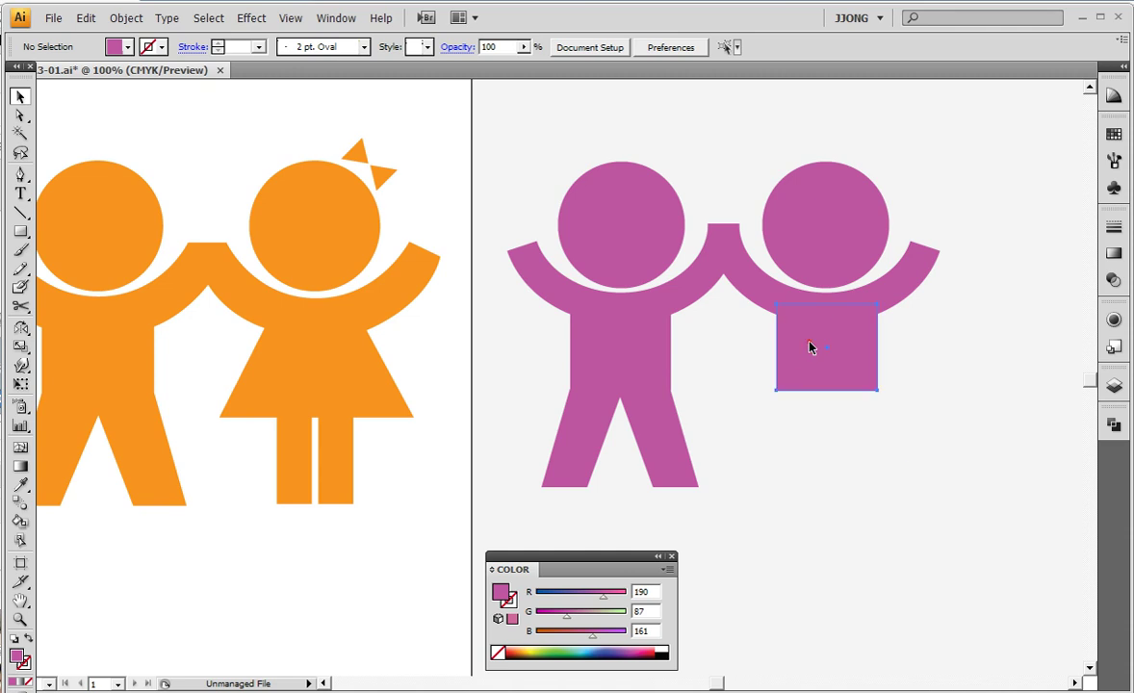
click(877, 342)
drag(878, 347, 868, 347)
click(868, 447)
Step: Push the torso's bottom corner anchors outward so it flares into a trapezoid dress
click(20, 116)
drag(919, 435, 848, 375)
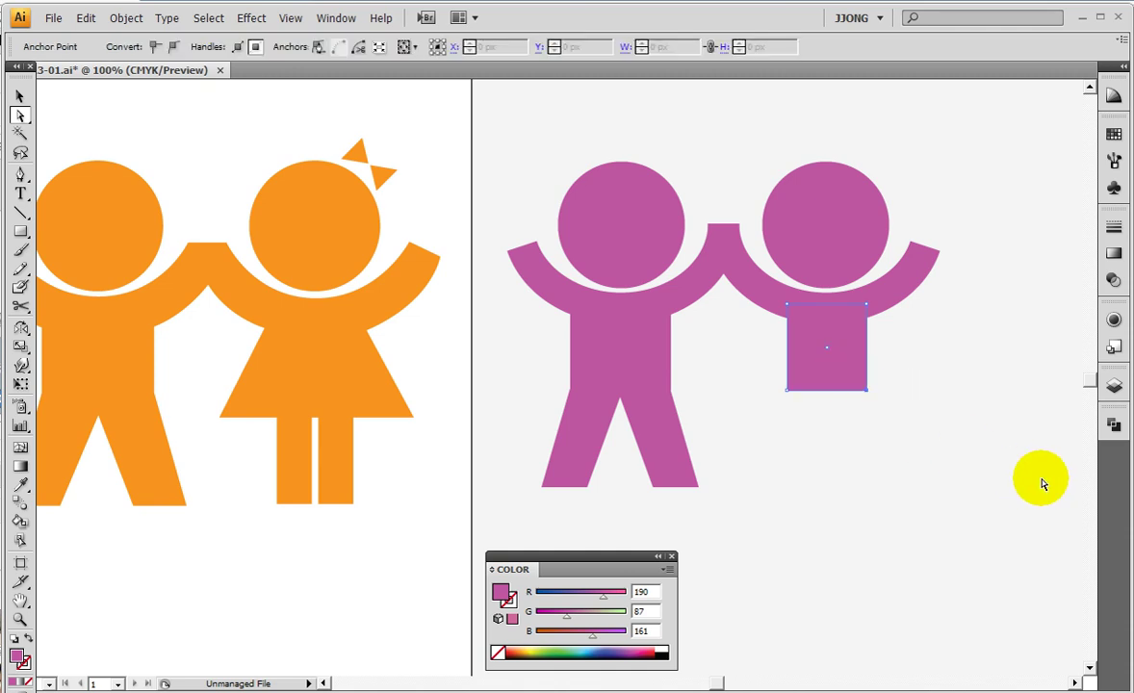
key(shift+Right)
key(shift+Right)
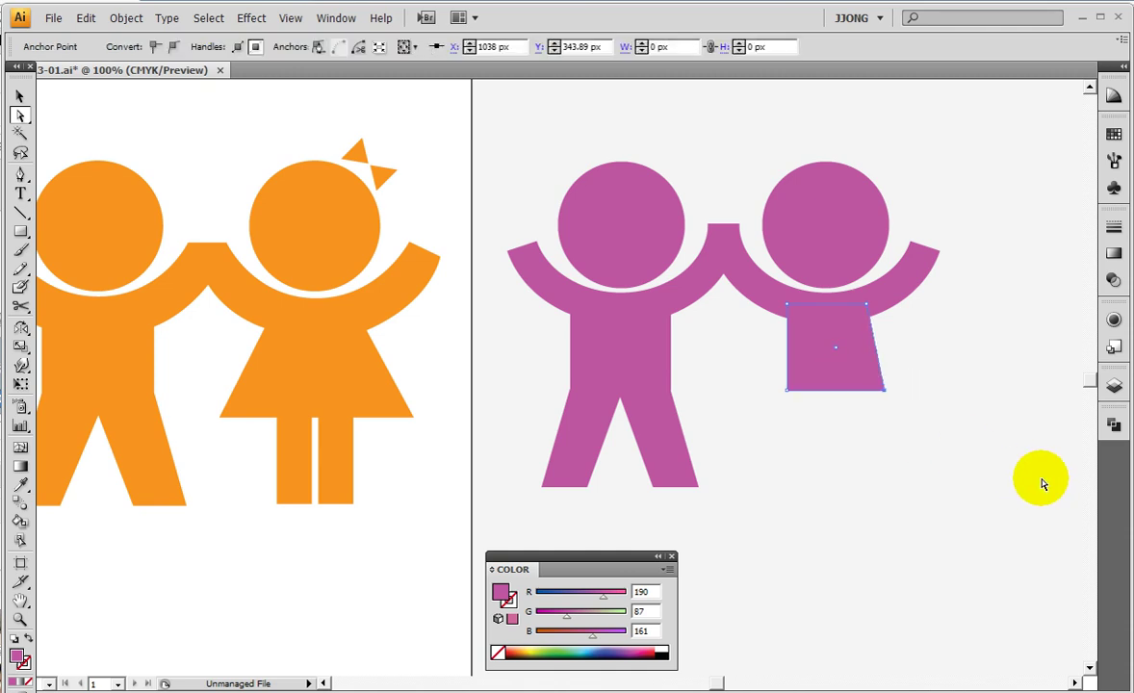
drag(815, 418, 816, 420)
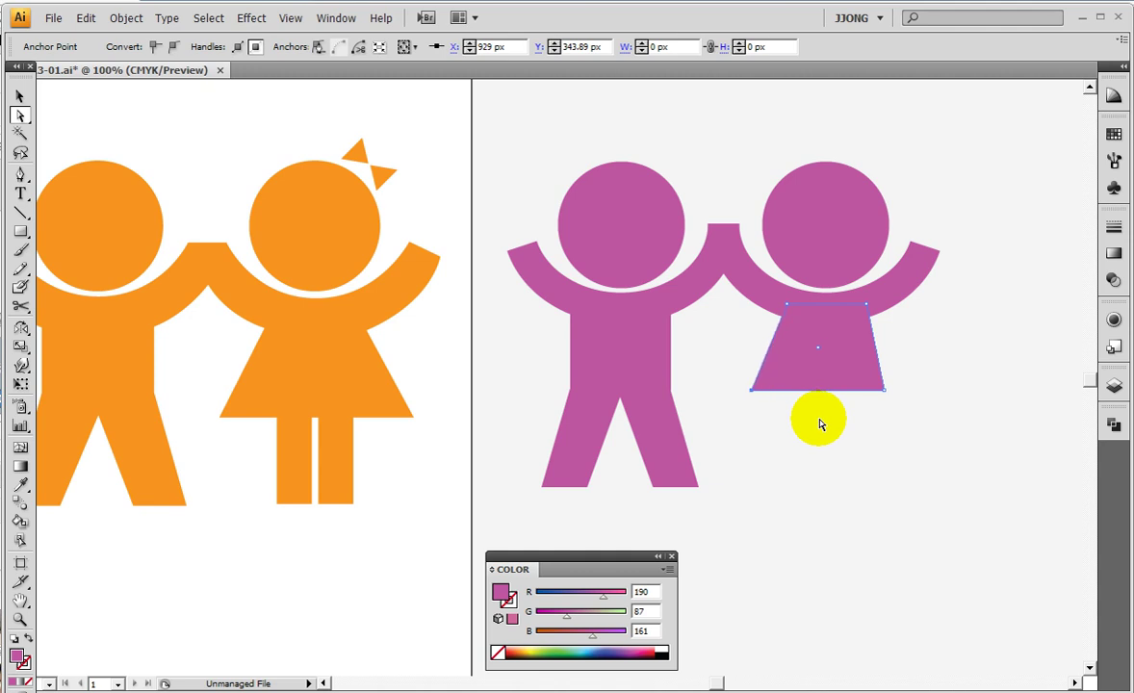
scroll(820, 424, down, 1)
drag(883, 368, 902, 368)
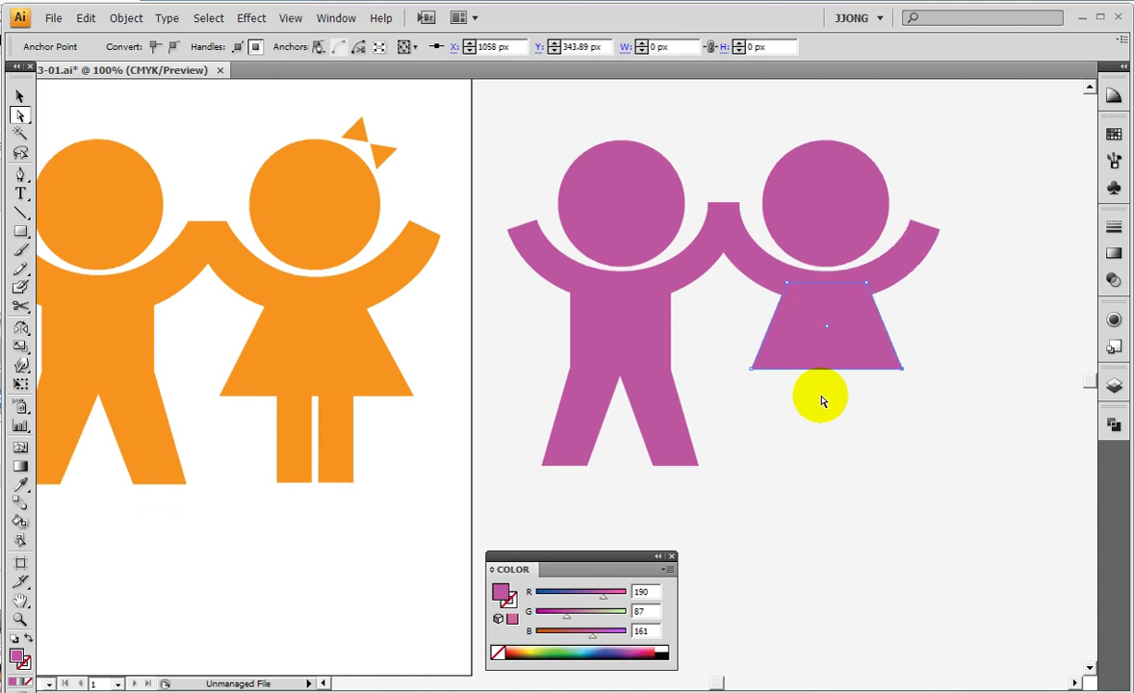
click(821, 397)
Step: Narrow the dress shape slightly with the Selection tool
click(822, 348)
click(21, 97)
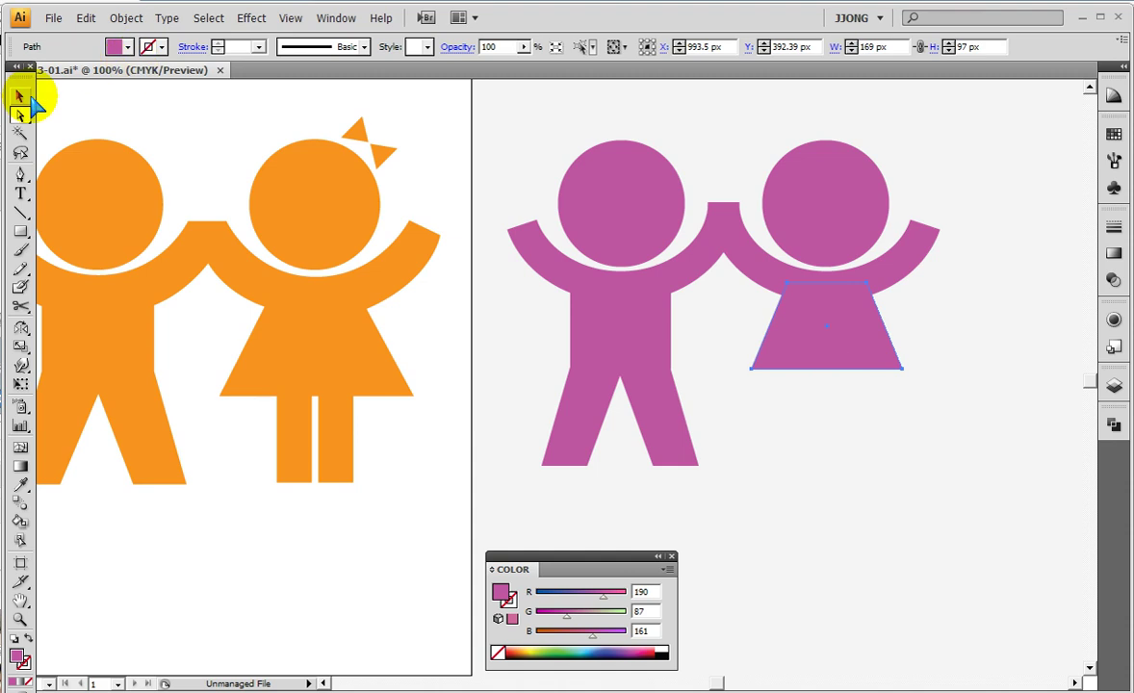
click(900, 325)
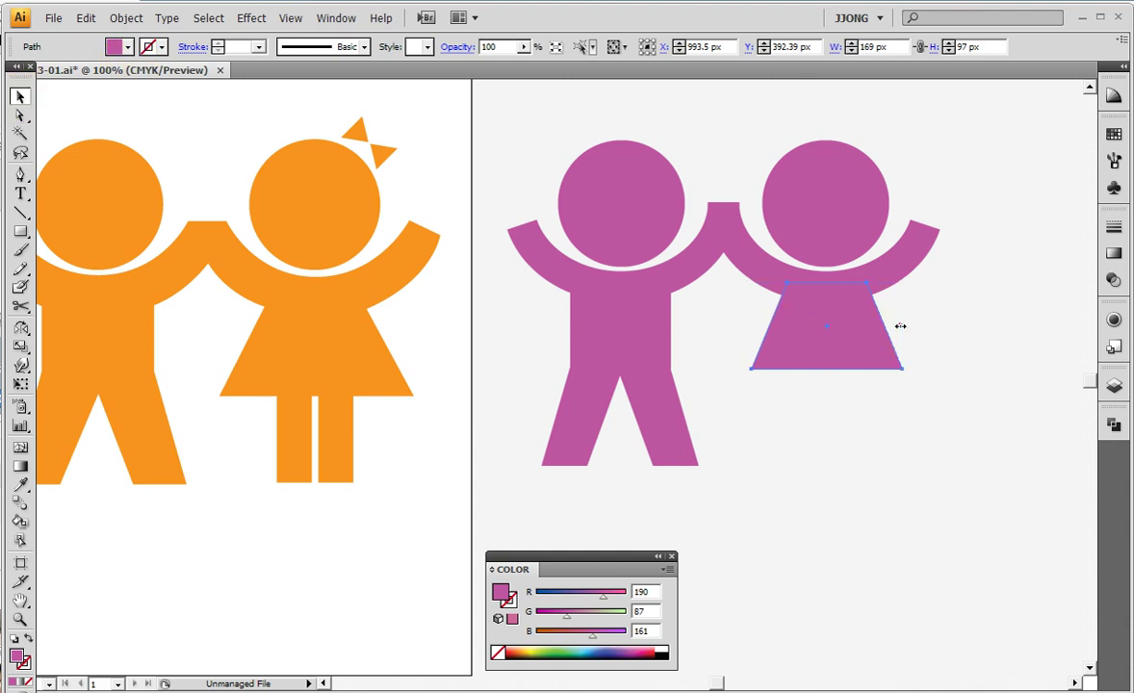
drag(899, 325, 892, 326)
click(869, 436)
Step: Draw a thin leg rectangle below the dress and stretch it longer and slightly wider
click(21, 232)
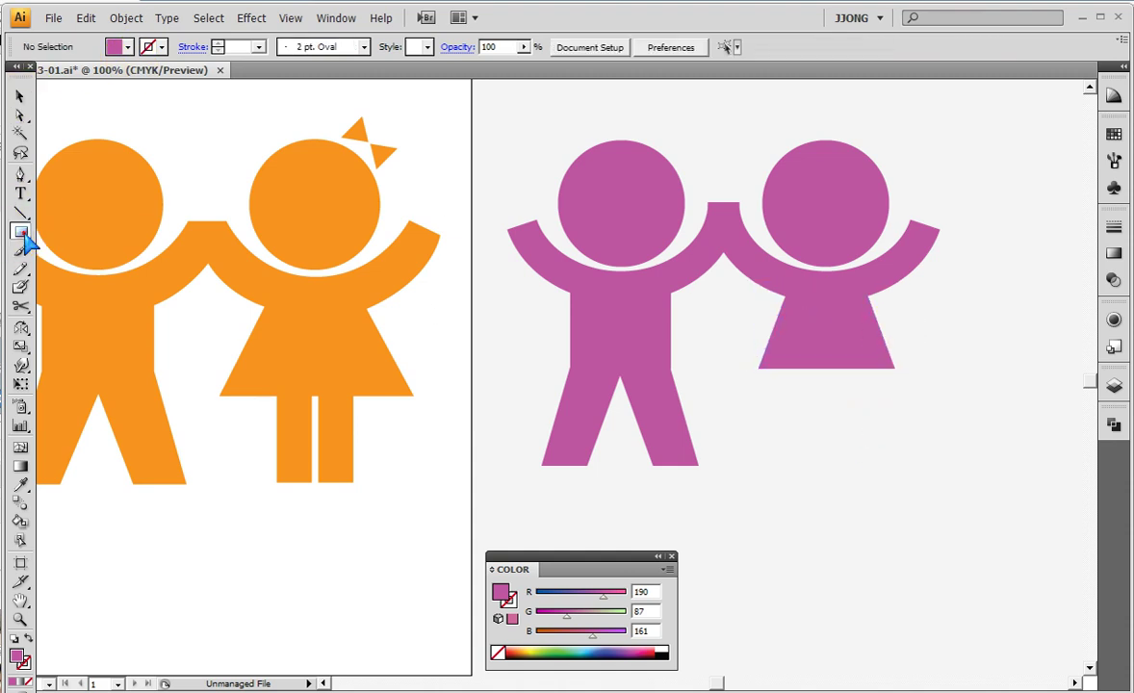
drag(801, 351, 824, 469)
drag(663, 469, 885, 510)
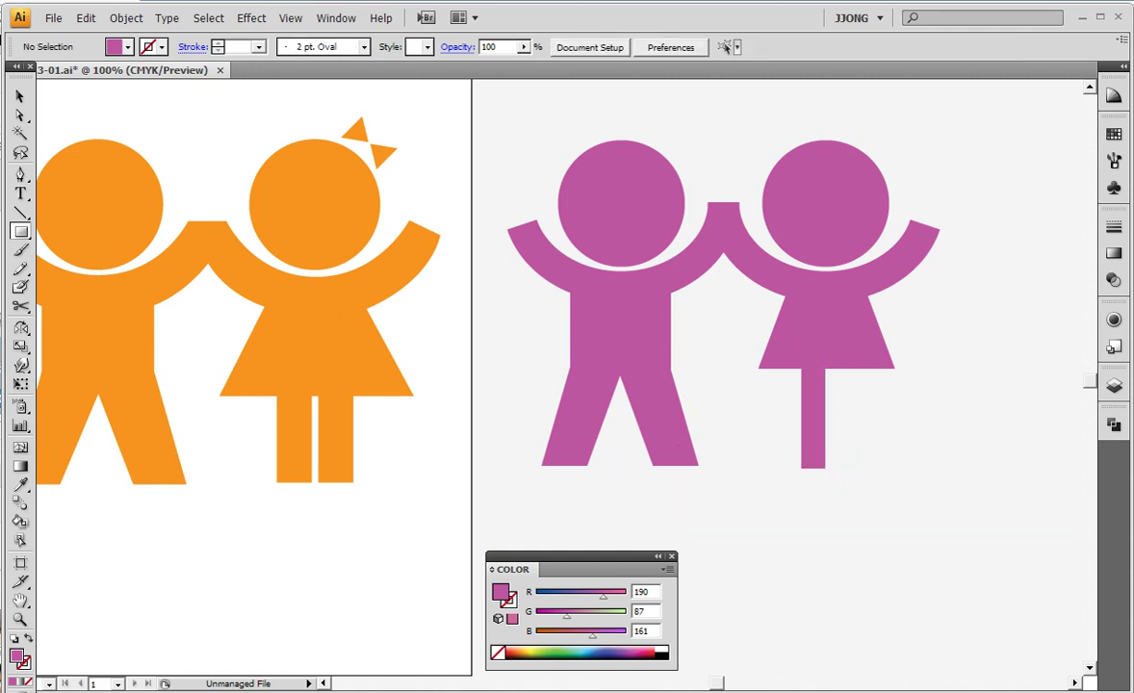
click(20, 96)
click(815, 424)
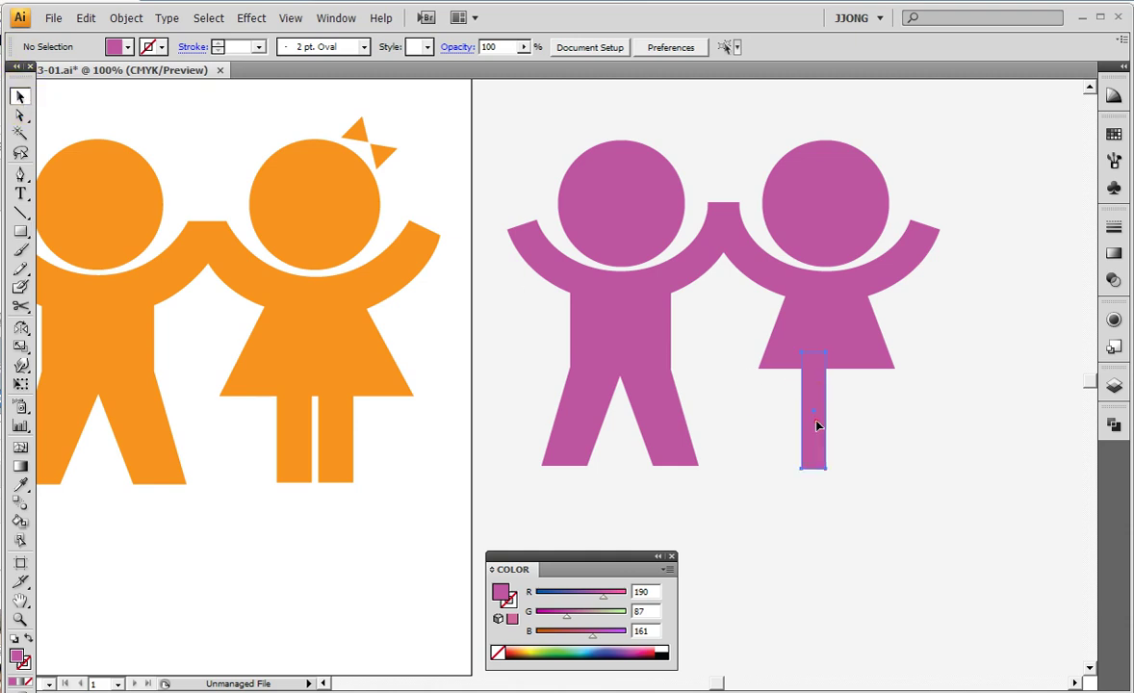
scroll(814, 460, down, 1)
drag(821, 443, 829, 399)
scroll(825, 397, up, 1)
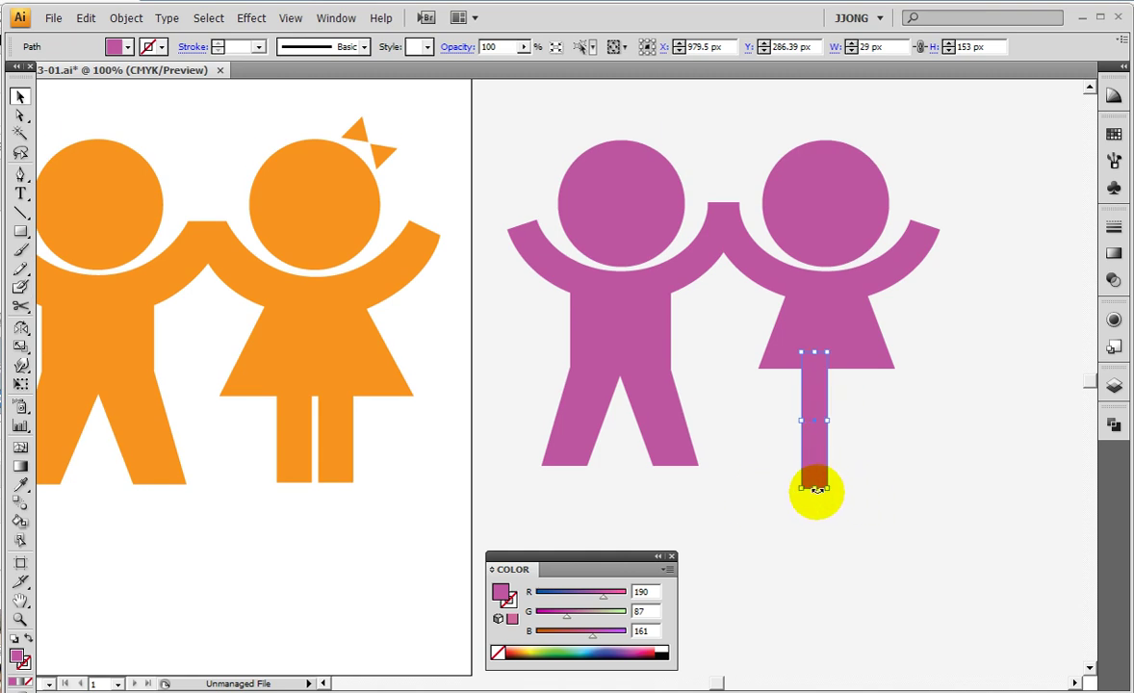
scroll(816, 488, down, 1)
mouse_move(815, 473)
mouse_down()
mouse_move(825, 473)
mouse_move(815, 464)
mouse_up()
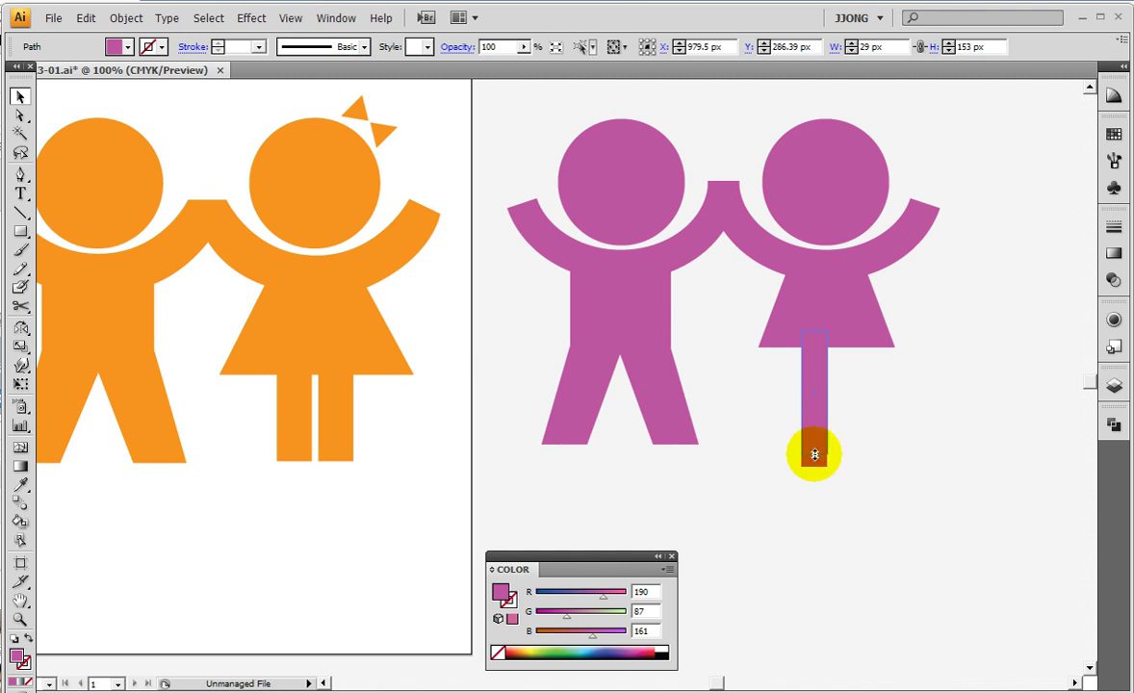
Step: Undo the accidental move of the boy's leg and pull the girl's leg bottom back up
mouse_move(671, 441)
mouse_down()
mouse_move(888, 511)
mouse_move(607, 491)
mouse_up()
key(ctrl+z)
click(974, 491)
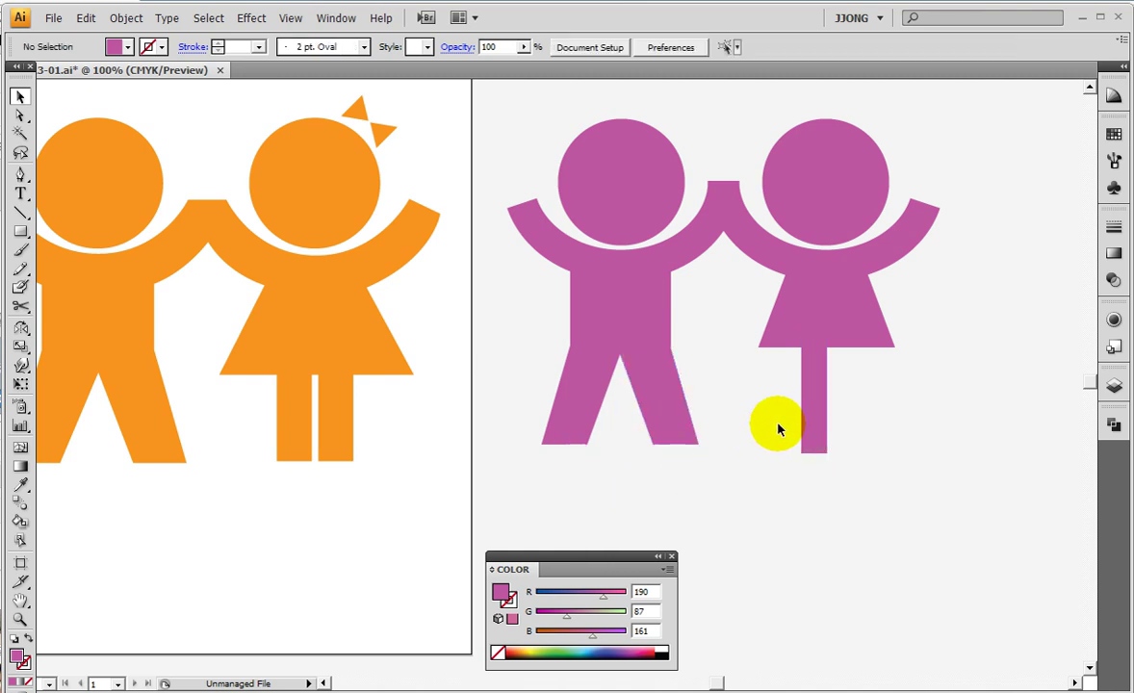
click(814, 429)
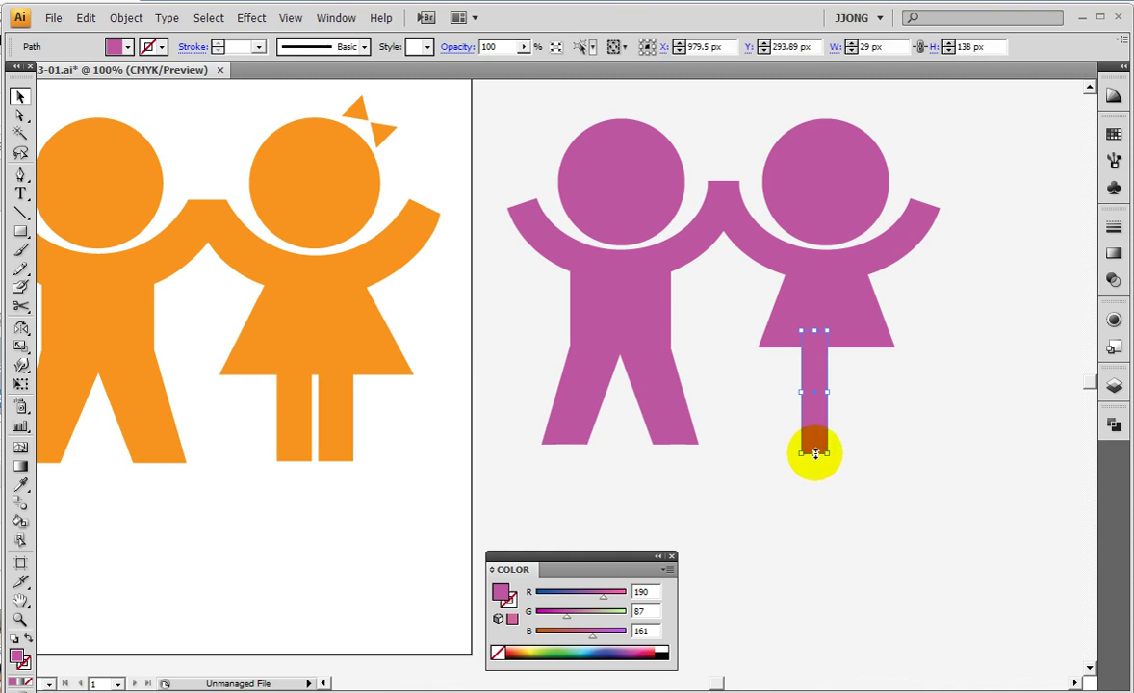
drag(894, 468, 645, 458)
click(813, 443)
mouse_move(816, 449)
mouse_down()
mouse_move(643, 476)
mouse_move(744, 479)
mouse_up()
Step: Alt-drag a copy of the leg beside the first, checking both legs in Outline view
drag(822, 398, 849, 398)
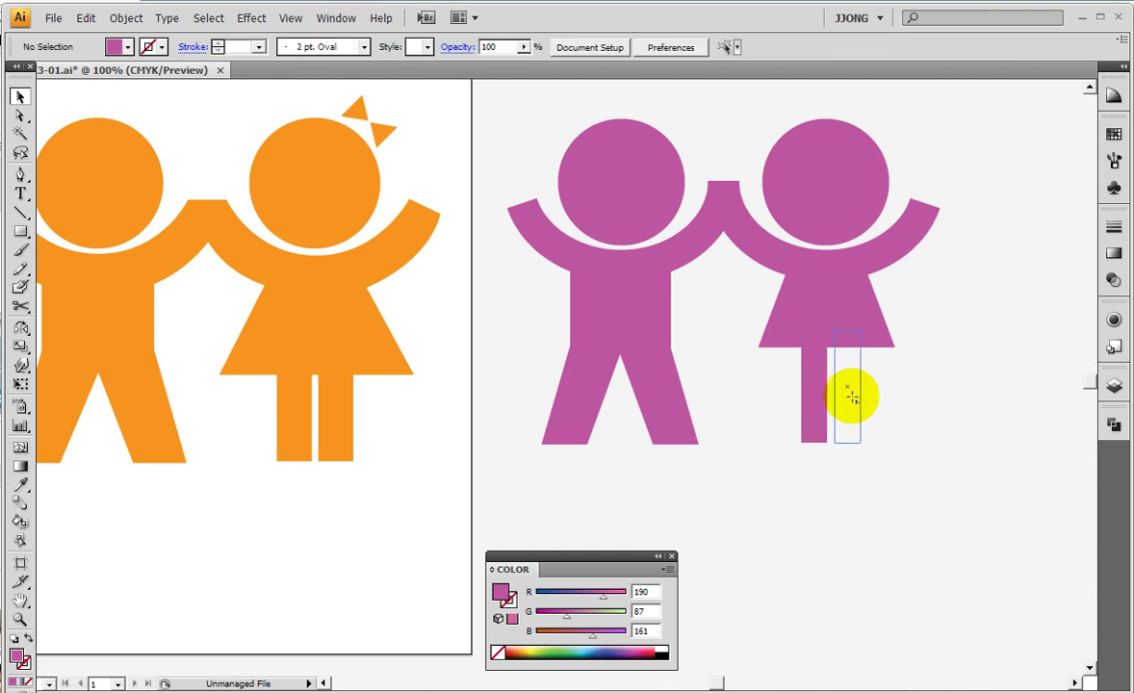
click(864, 488)
key(ctrl+y)
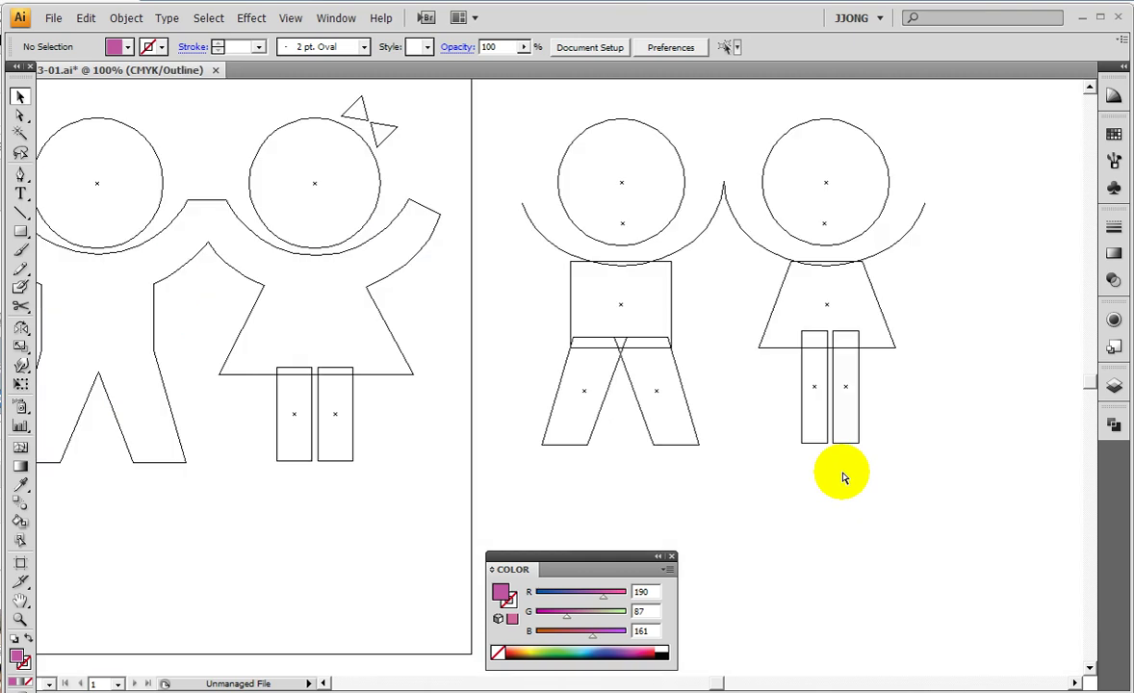
scroll(843, 477, up, 1)
drag(912, 491, 811, 458)
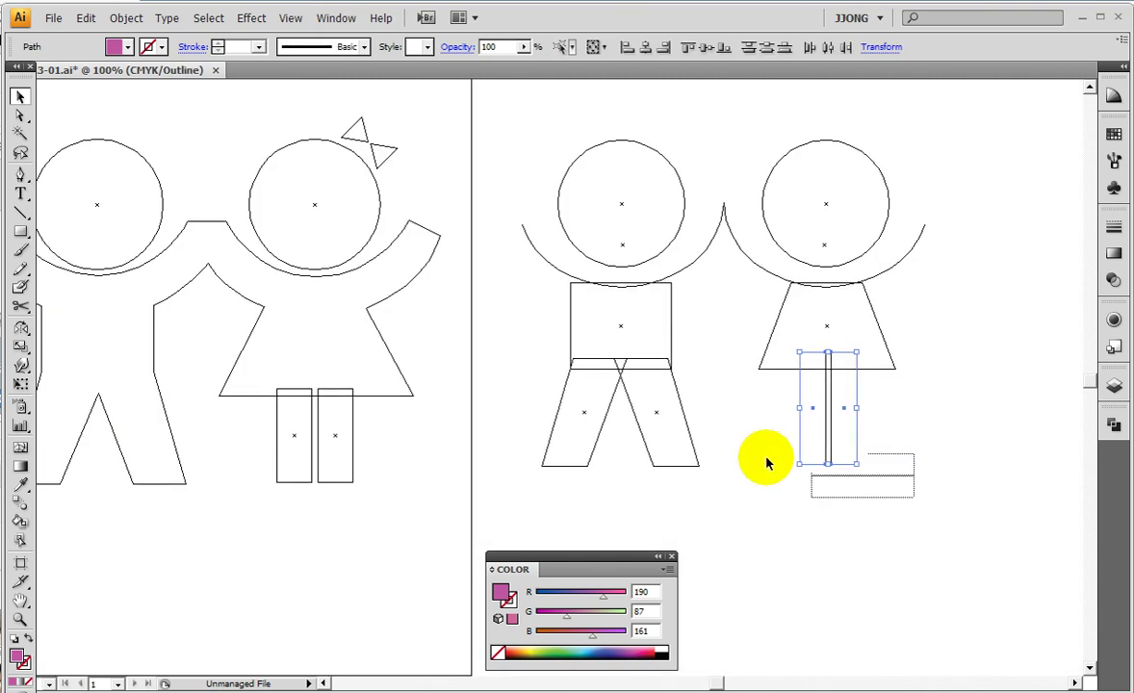
click(779, 517)
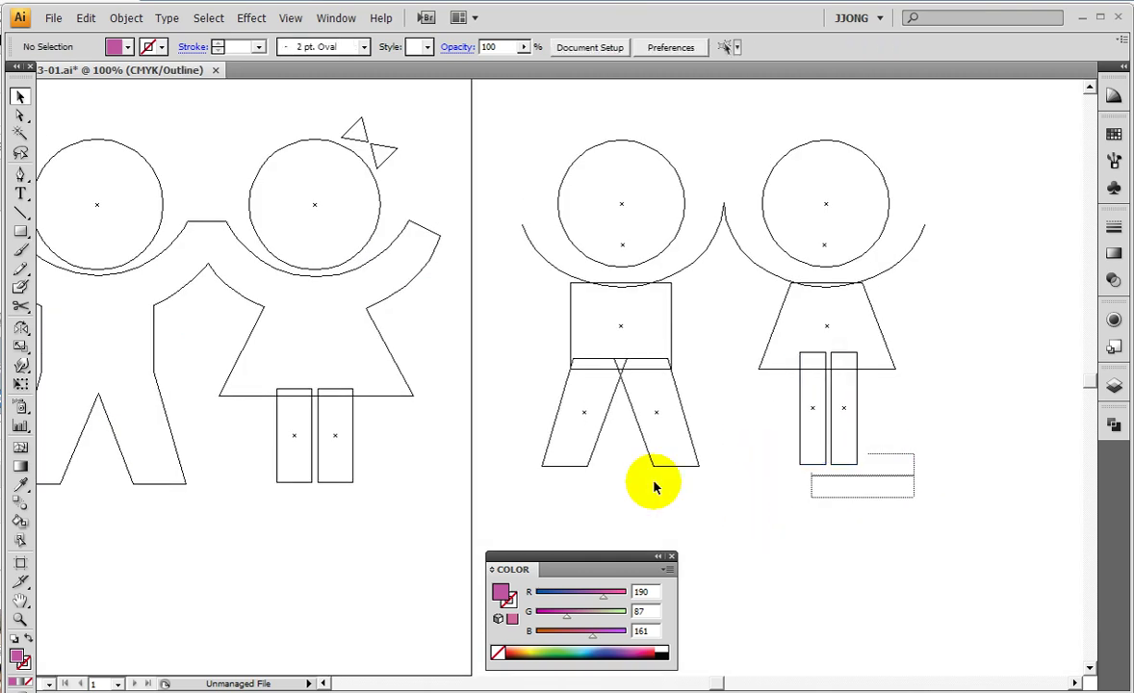
scroll(778, 527, down, 1)
key(ctrl+y)
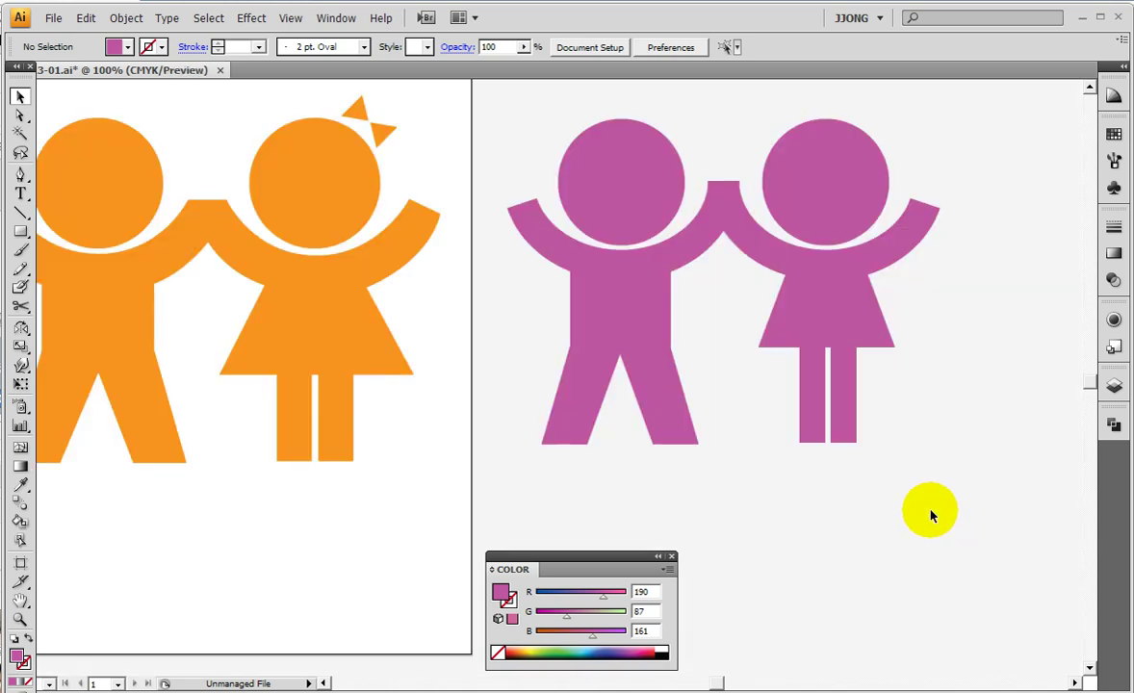
drag(709, 339, 663, 476)
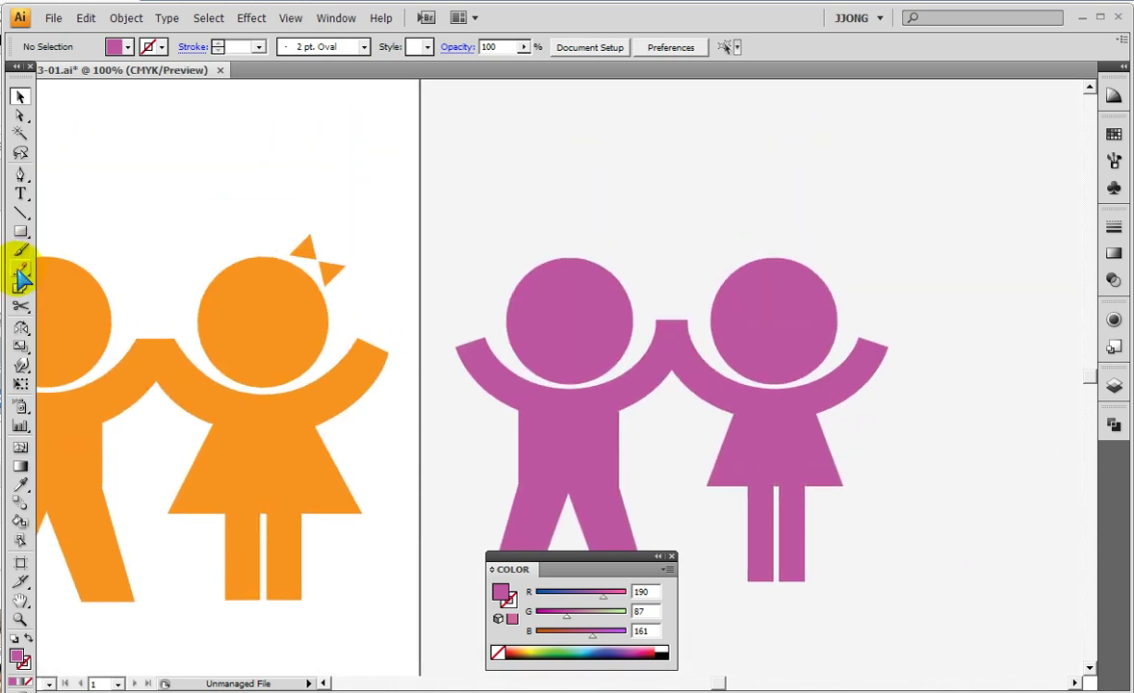
Step: Draw a 3-sided polygon above the figures and rotate it 90° to point right
drag(21, 232, 92, 290)
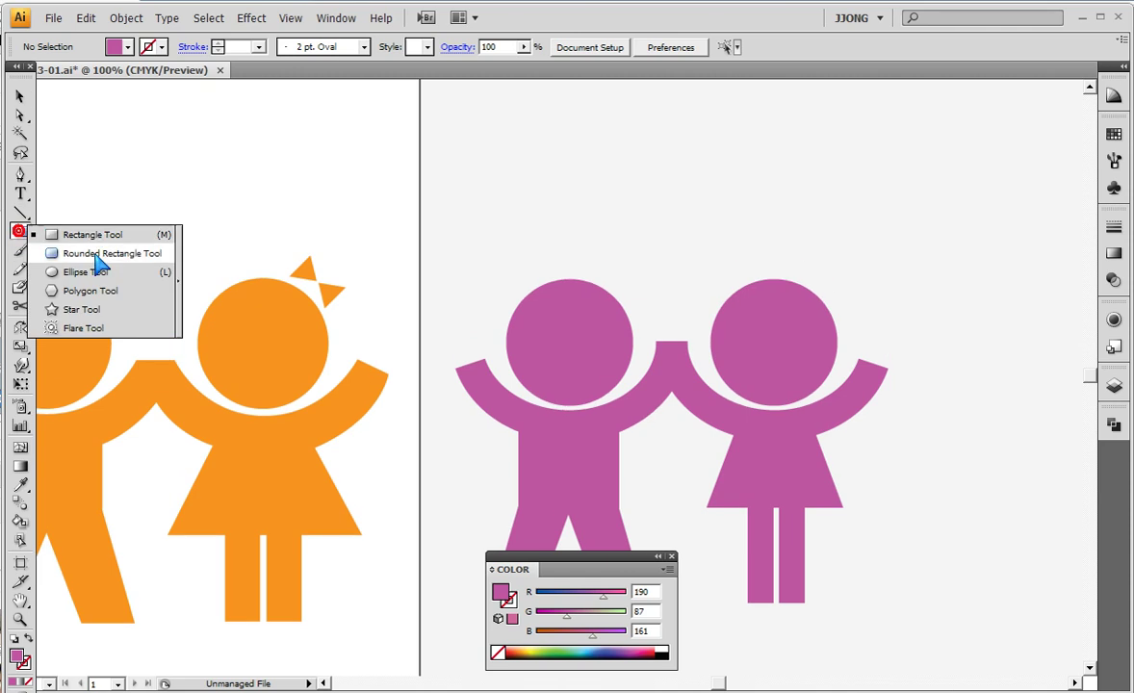
click(620, 178)
click(519, 377)
click(519, 377)
click(519, 377)
click(638, 335)
click(19, 97)
click(655, 130)
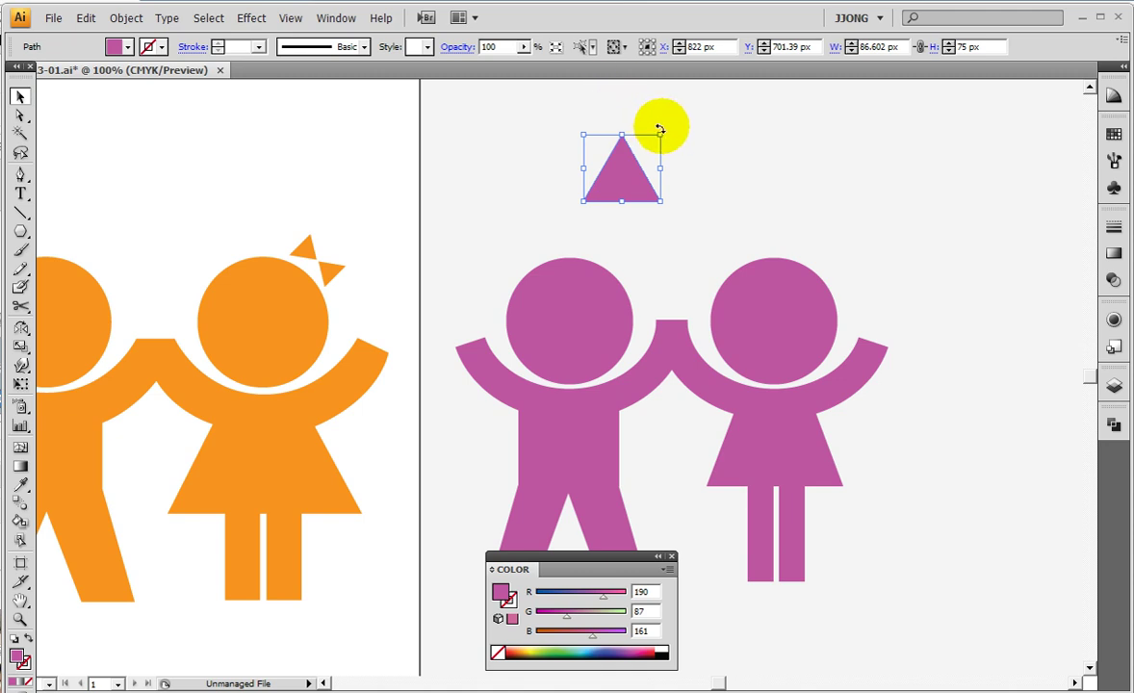
drag(662, 128, 663, 202)
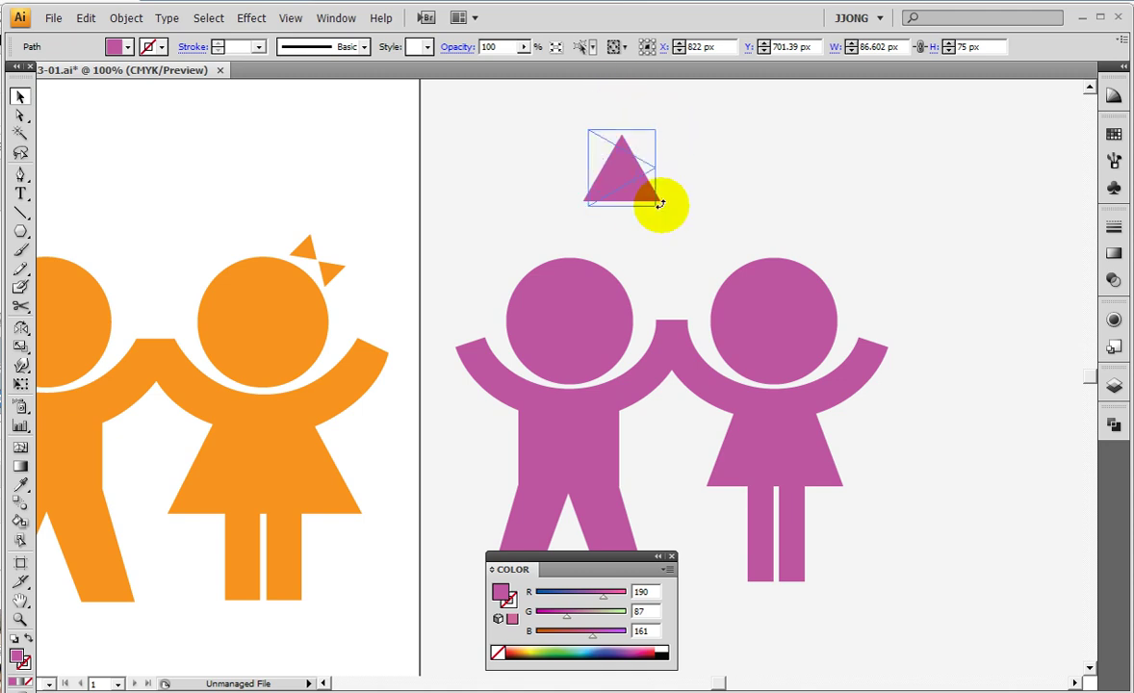
Step: Reflect the triangle vertically as a copy and group both triangles into a bow
click(20, 327)
alt+click(657, 169)
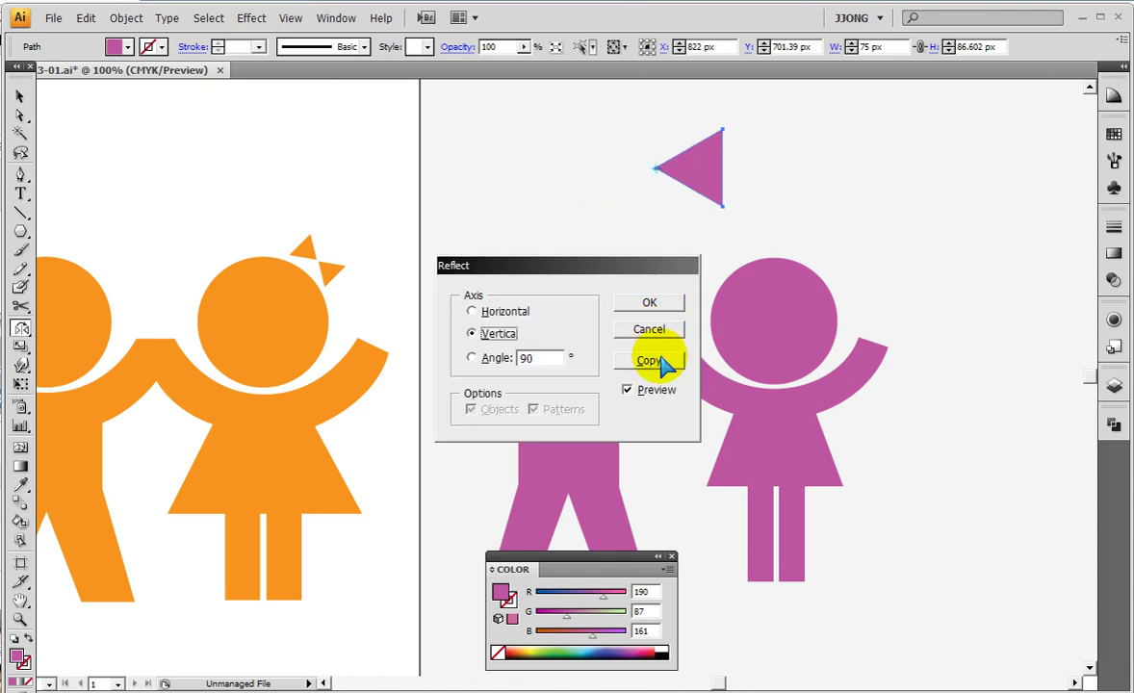
click(649, 360)
click(20, 96)
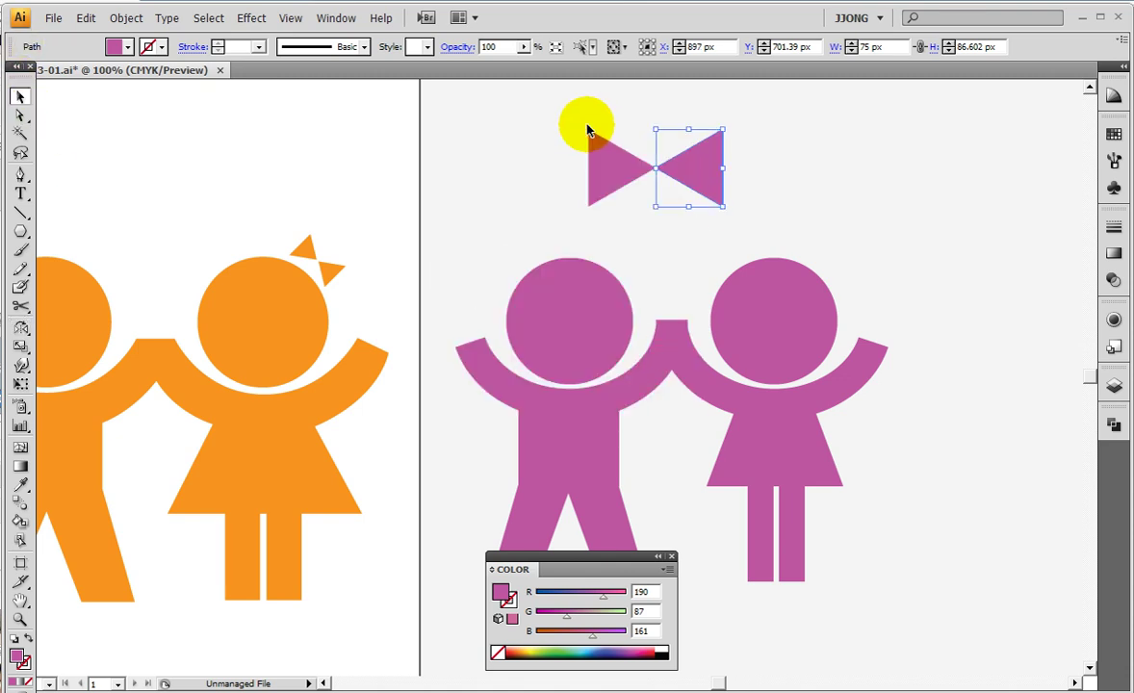
drag(587, 127, 679, 177)
right_click(679, 177)
click(724, 220)
Step: Scale the bow down and place it tilted at the top right of the girl's head
drag(588, 129, 872, 261)
click(906, 213)
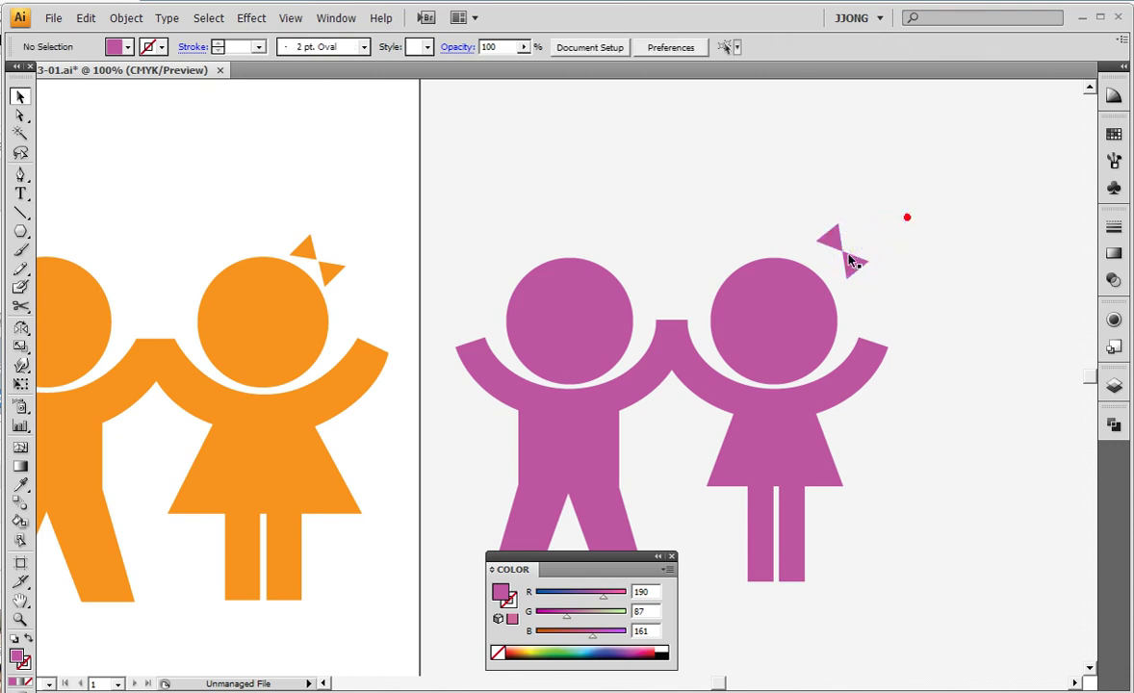
click(851, 261)
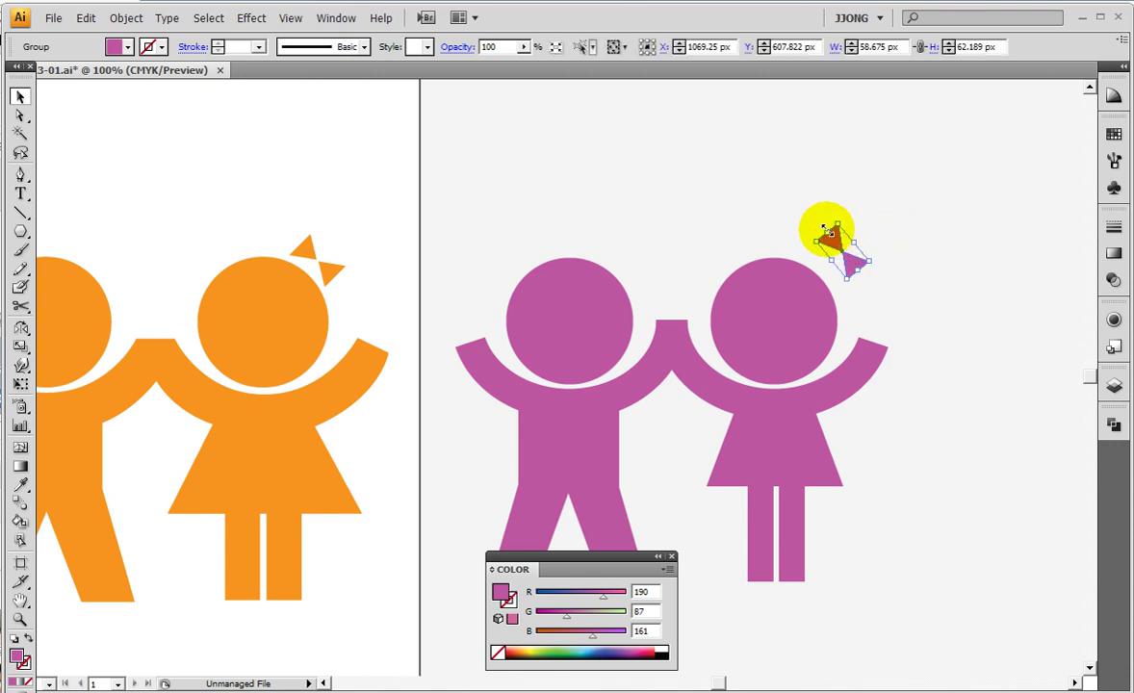
mouse_move(827, 232)
mouse_down()
mouse_move(818, 246)
mouse_move(840, 279)
mouse_move(838, 238)
mouse_move(904, 223)
mouse_up()
click(910, 228)
click(929, 218)
scroll(1034, 297, down, 1)
Step: Toggle between Preview and Outline with Ctrl+Y, ending in Outline view
scroll(1032, 298, down, 1)
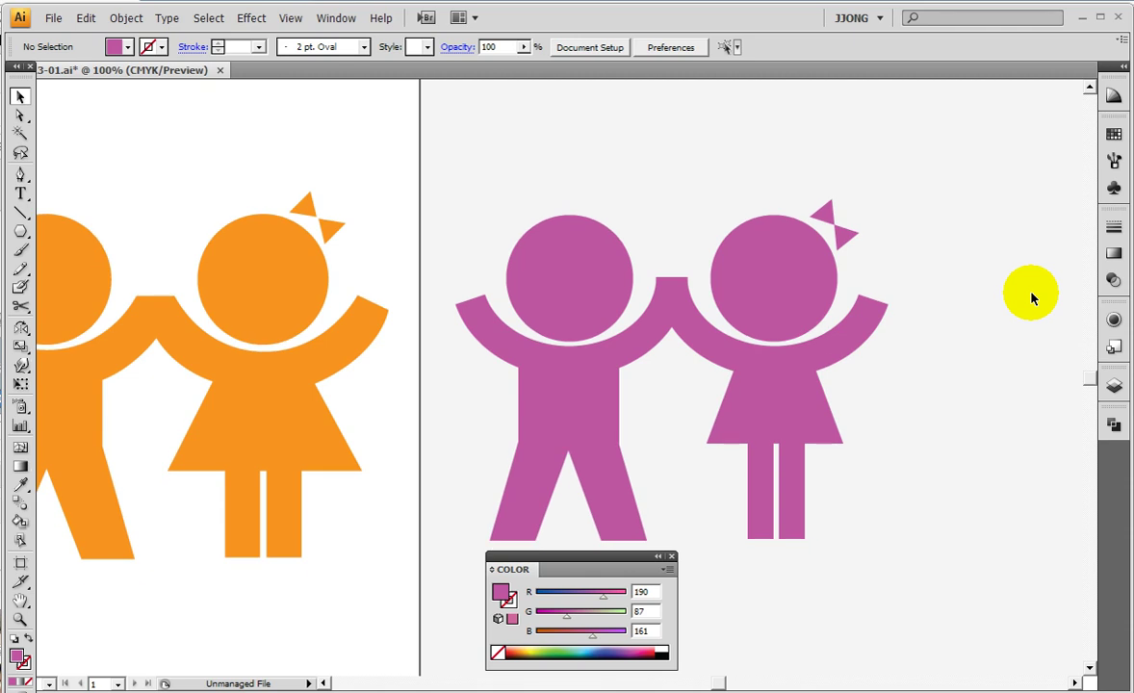
scroll(1030, 295, down, 1)
key(ctrl+y)
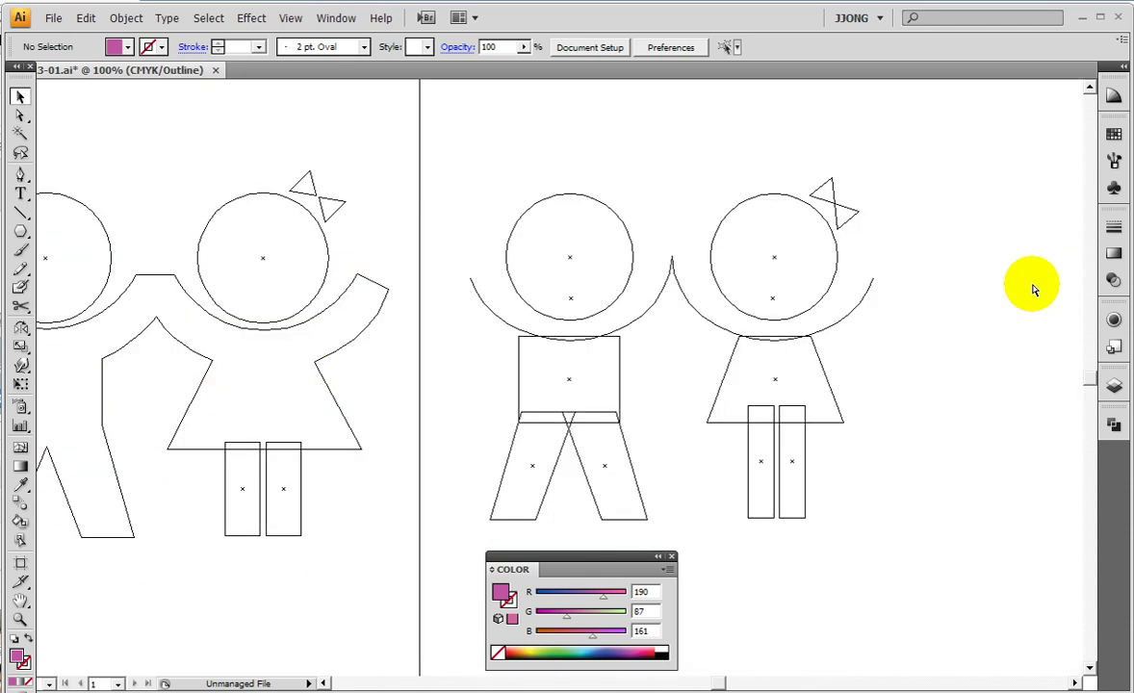
key(ctrl+y)
key(ctrl+y)
key(ctrl+y)
key(ctrl+y)
key(ctrl+y)
key(ctrl+y)
key(ctrl+y)
key(ctrl+y)
key(ctrl+y)
key(ctrl+y)
key(ctrl+y)
key(ctrl+y)
key(ctrl+y)
key(ctrl+y)
key(ctrl+y)
key(ctrl+y)
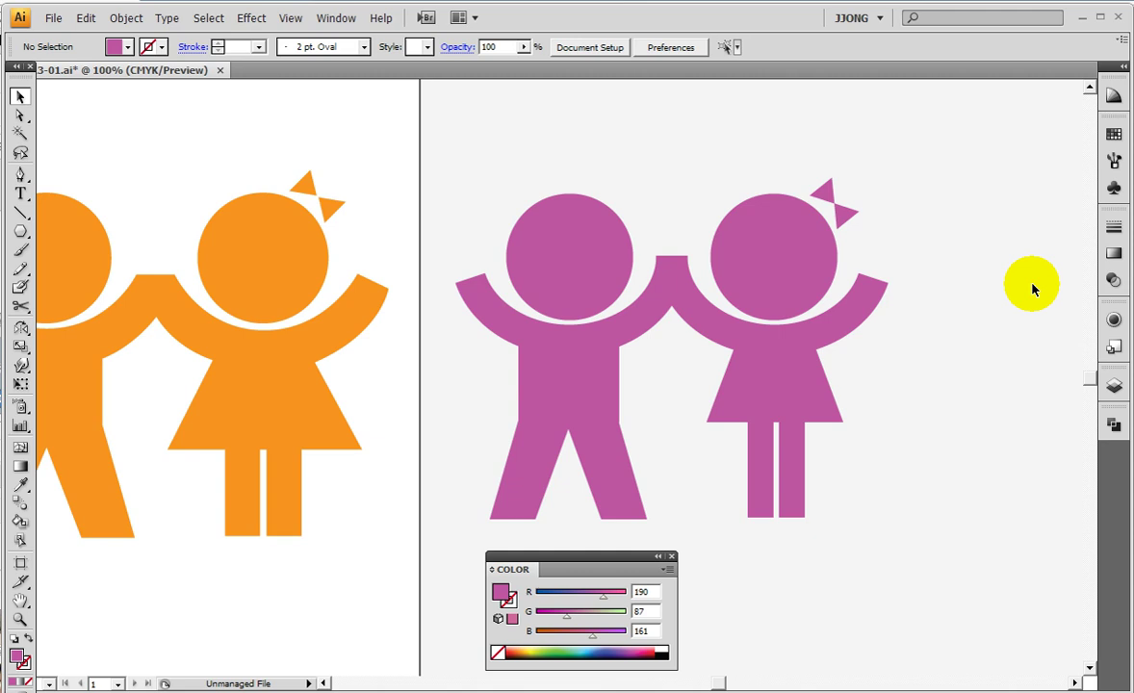
key(ctrl+y)
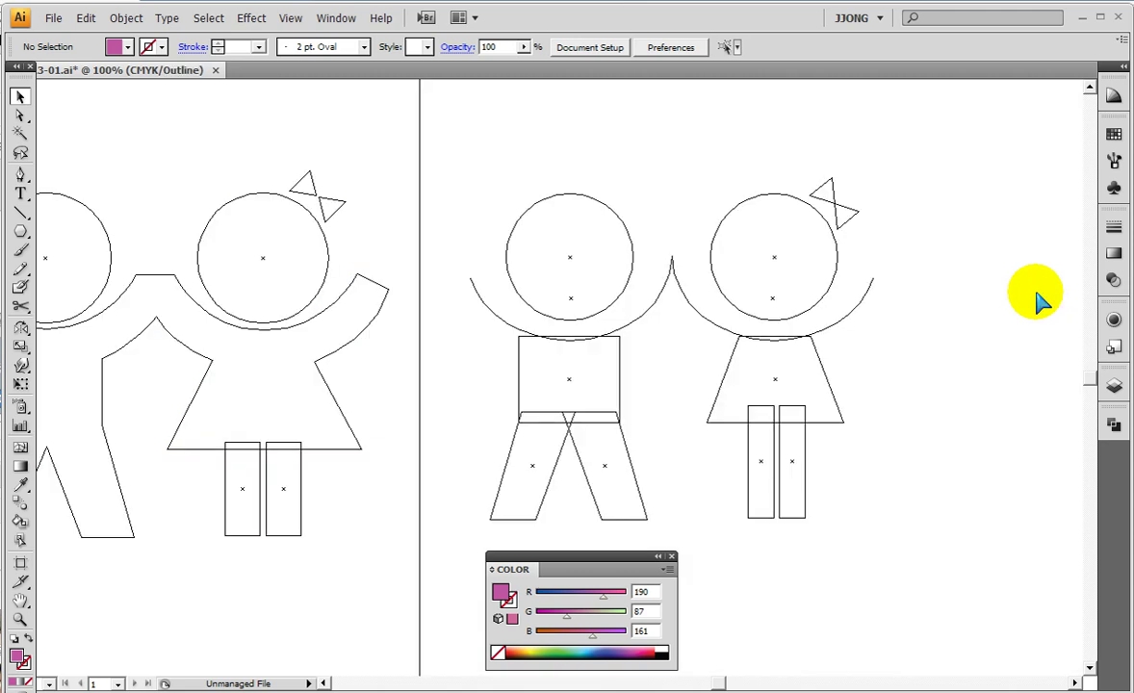
click(463, 270)
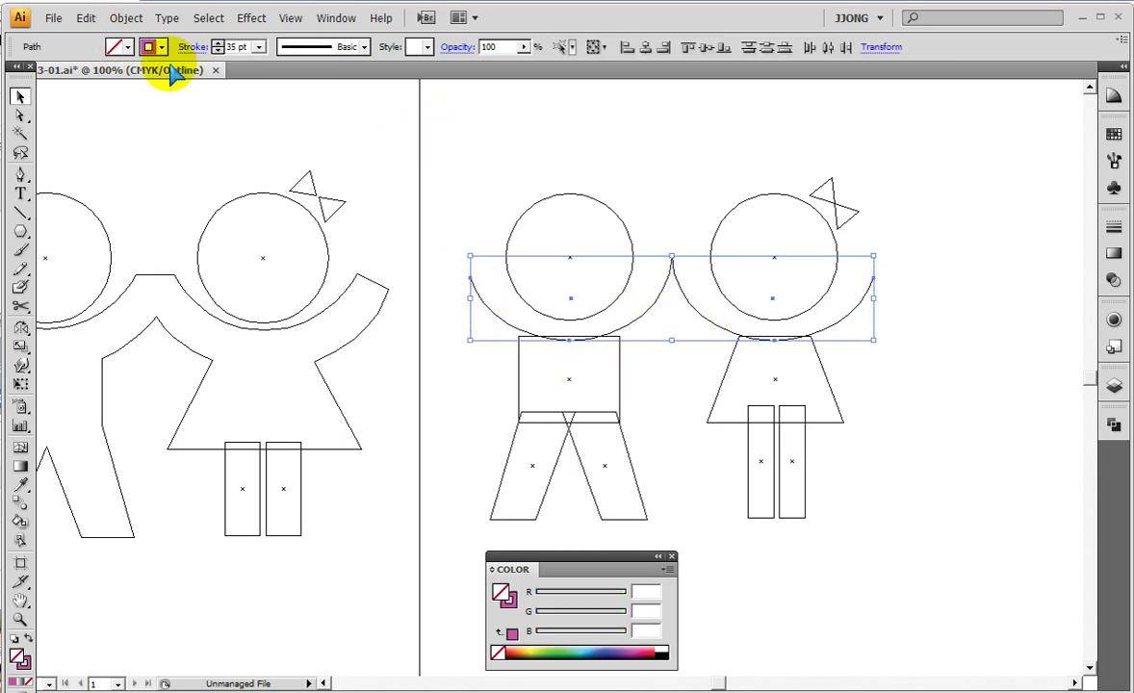
Step: Expand the selected arm arcs with Object > Expand, keeping Fill and Stroke checked
click(126, 17)
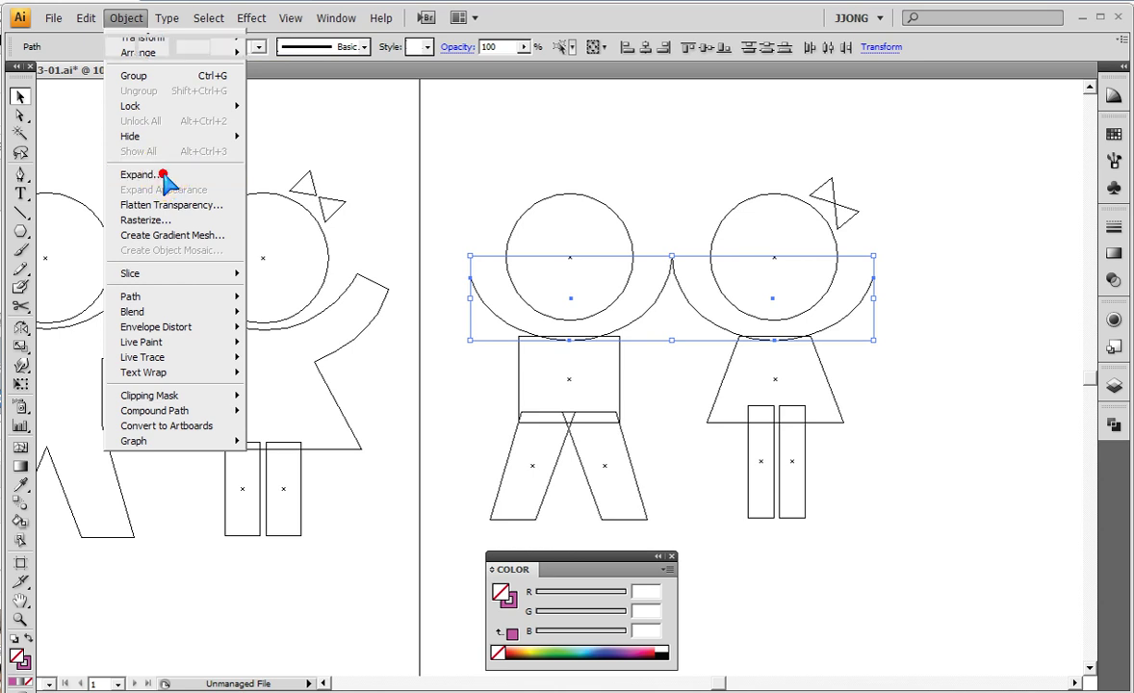
click(158, 176)
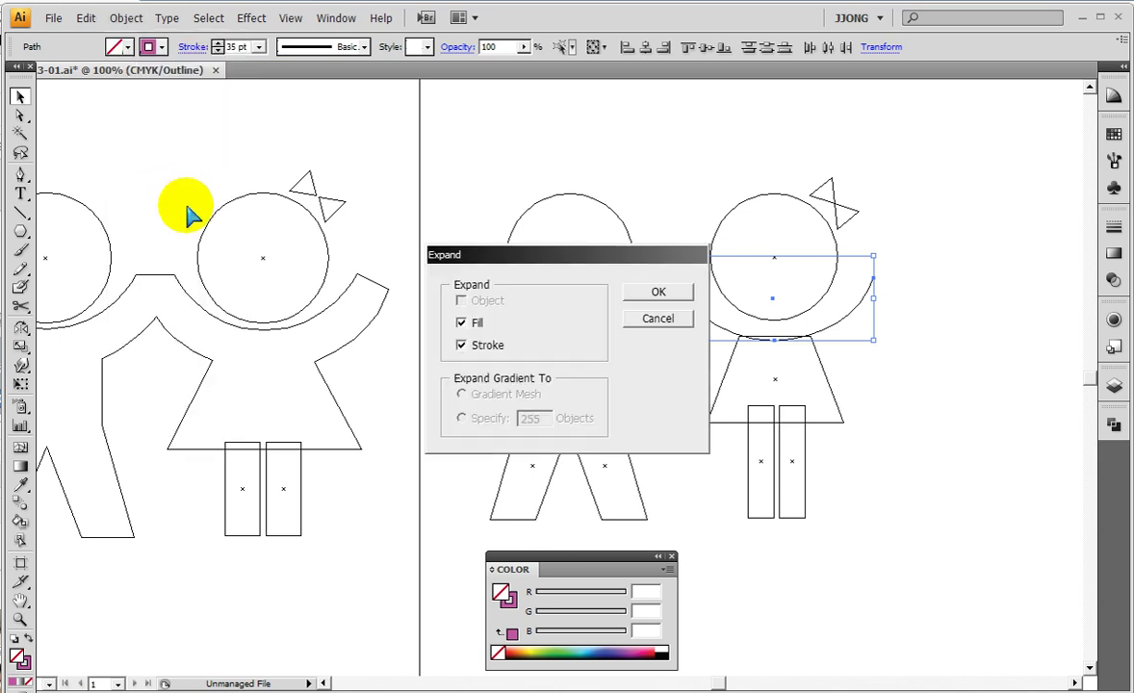
click(674, 295)
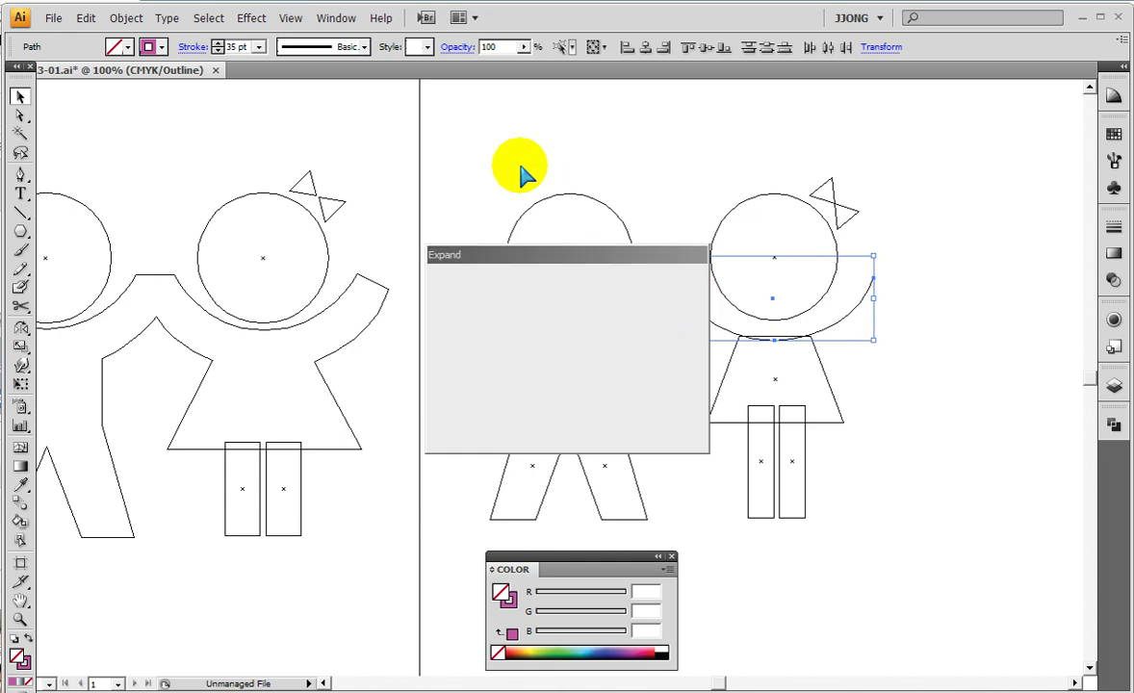
Step: Select both figures entirely and fuse them with Pathfinder Merge
click(464, 388)
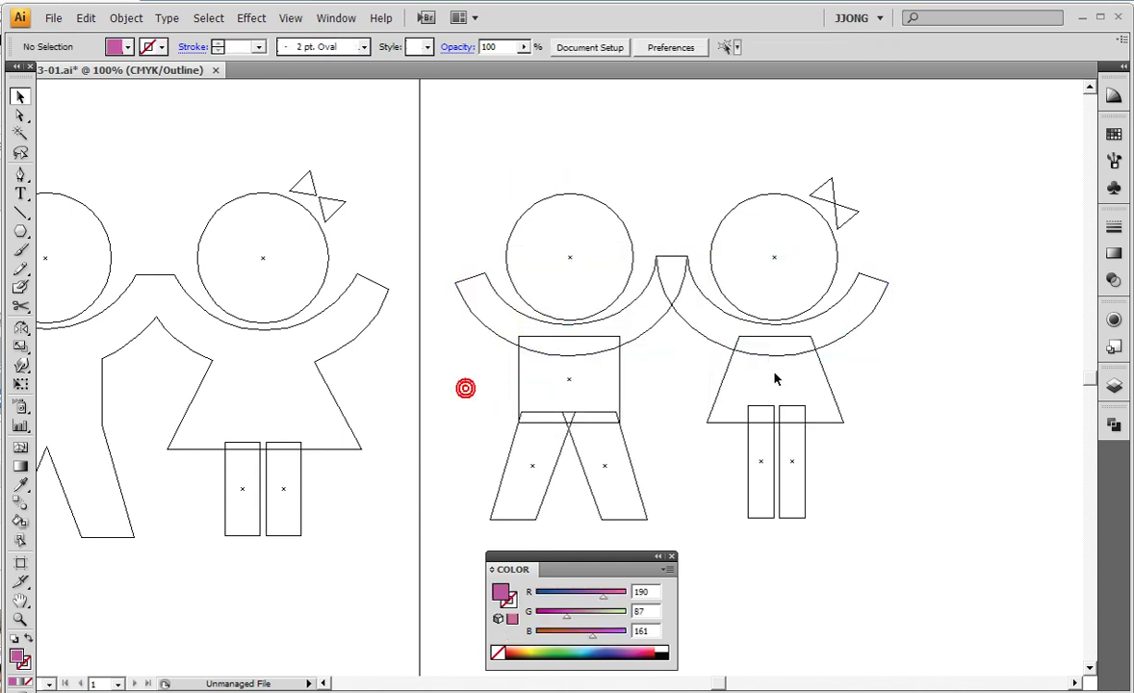
mouse_move(492, 168)
mouse_down()
mouse_move(873, 499)
mouse_move(873, 489)
mouse_up()
click(1114, 424)
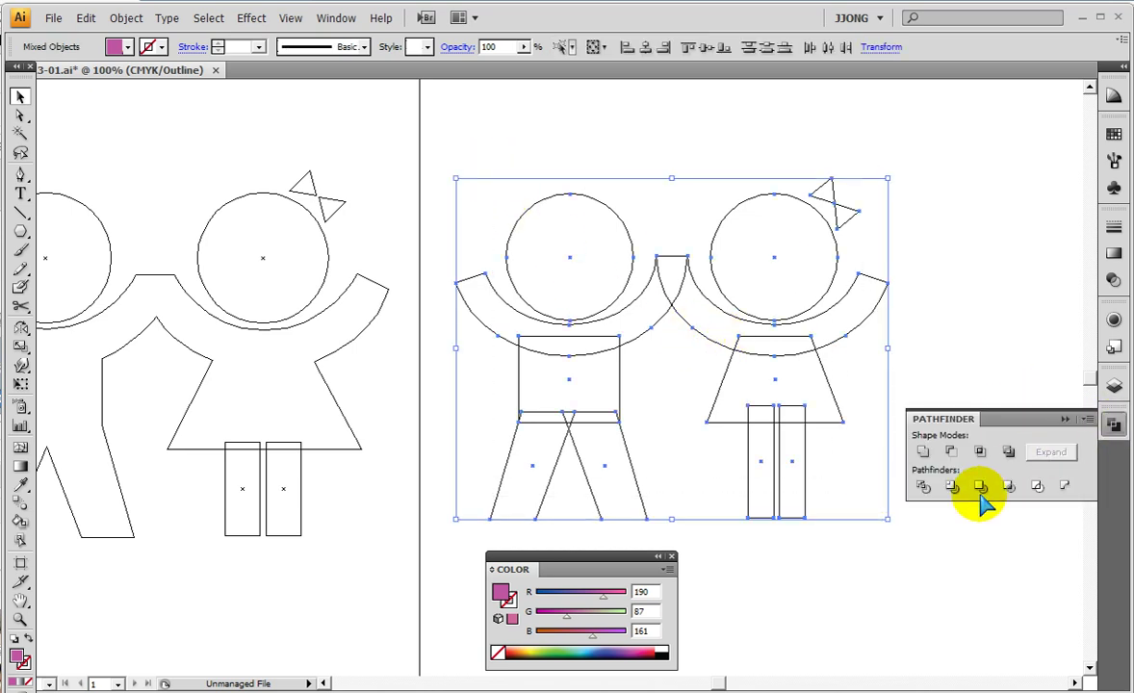
click(981, 488)
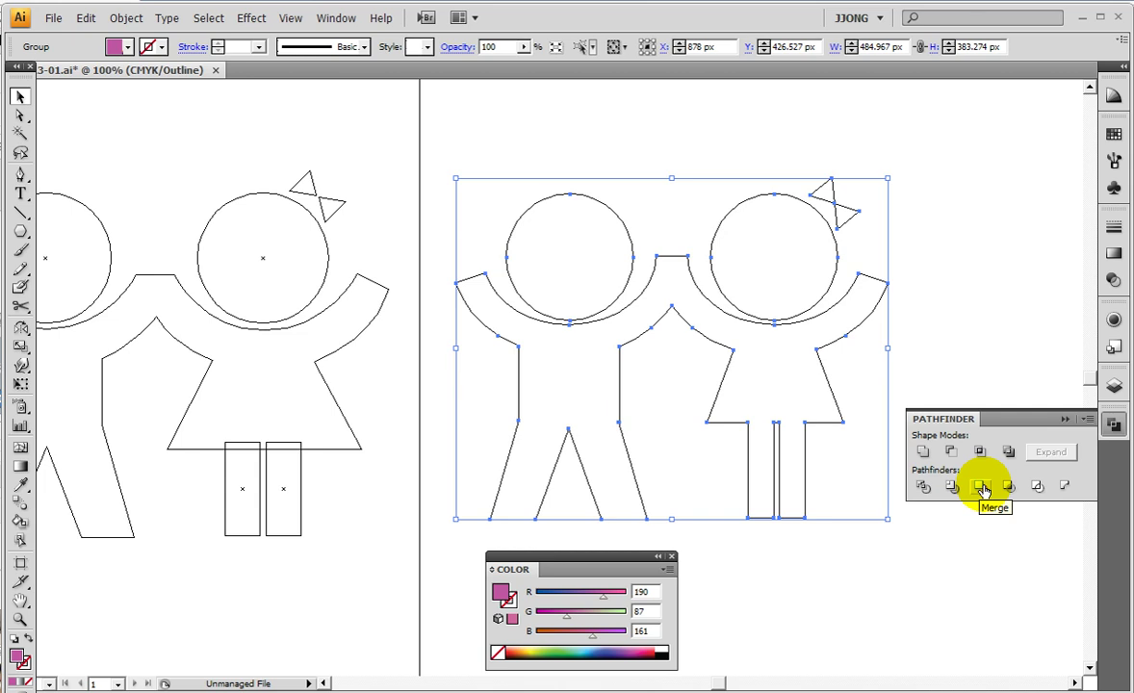
click(981, 487)
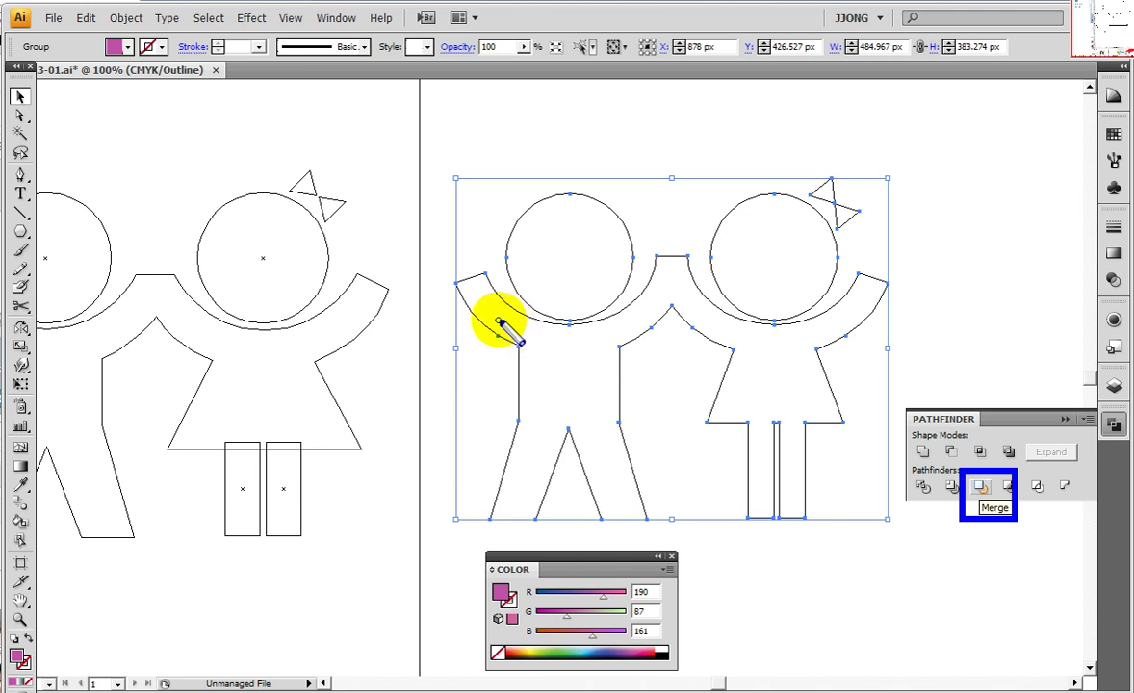
Step: Return the merged artwork to filled Preview, hiding the bounding box then showing it again
key(ctrl+shift+b)
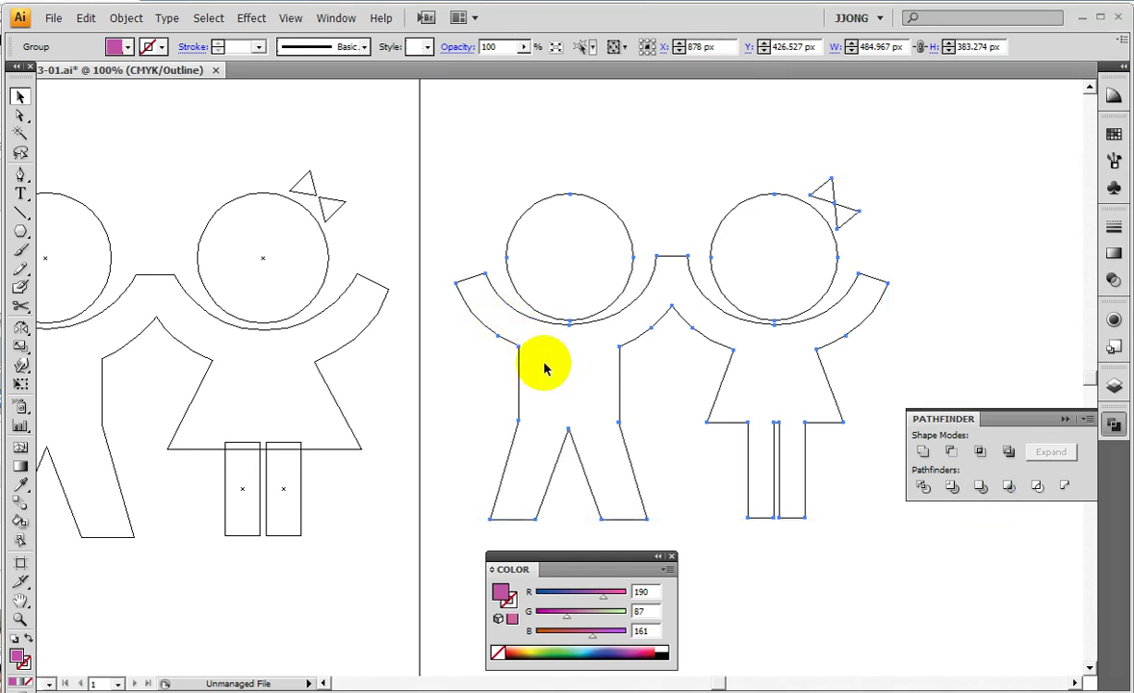
key(ctrl+y)
key(ctrl+y)
key(ctrl+y)
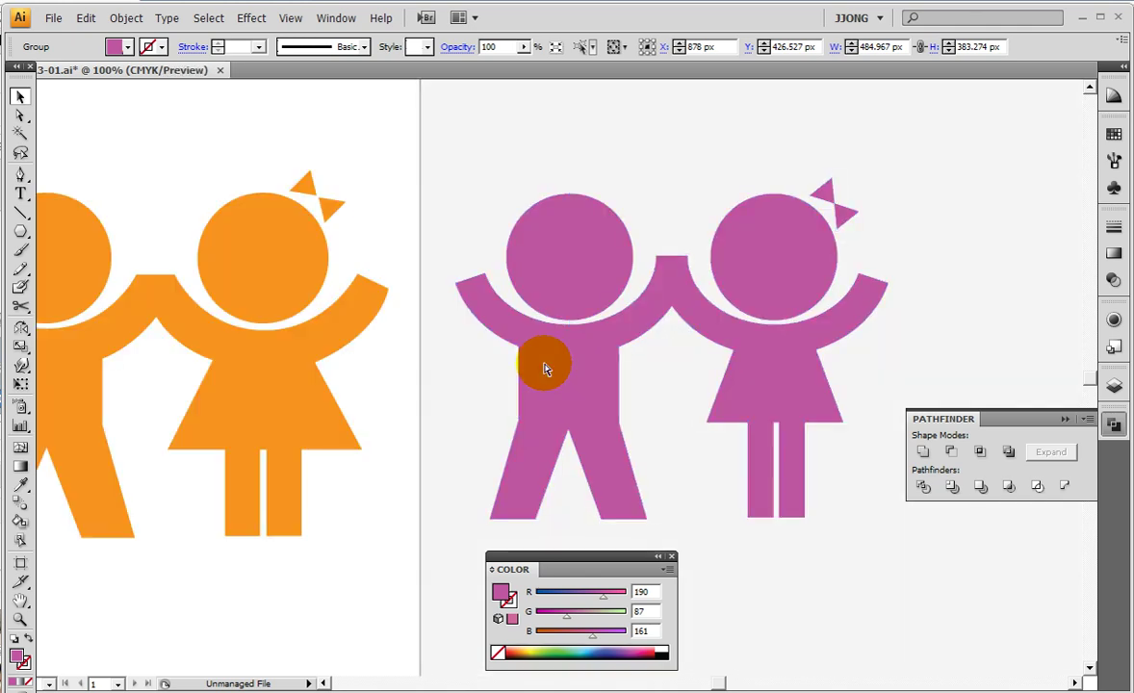
key(ctrl+y)
key(ctrl+y)
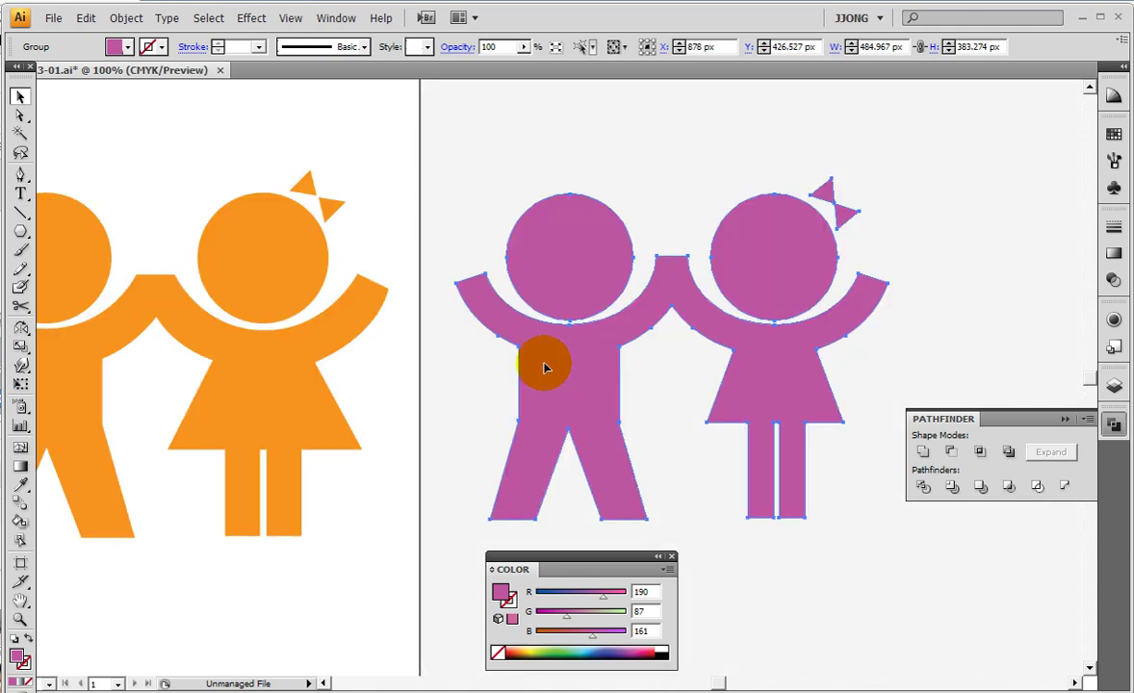
key(ctrl+shift+b)
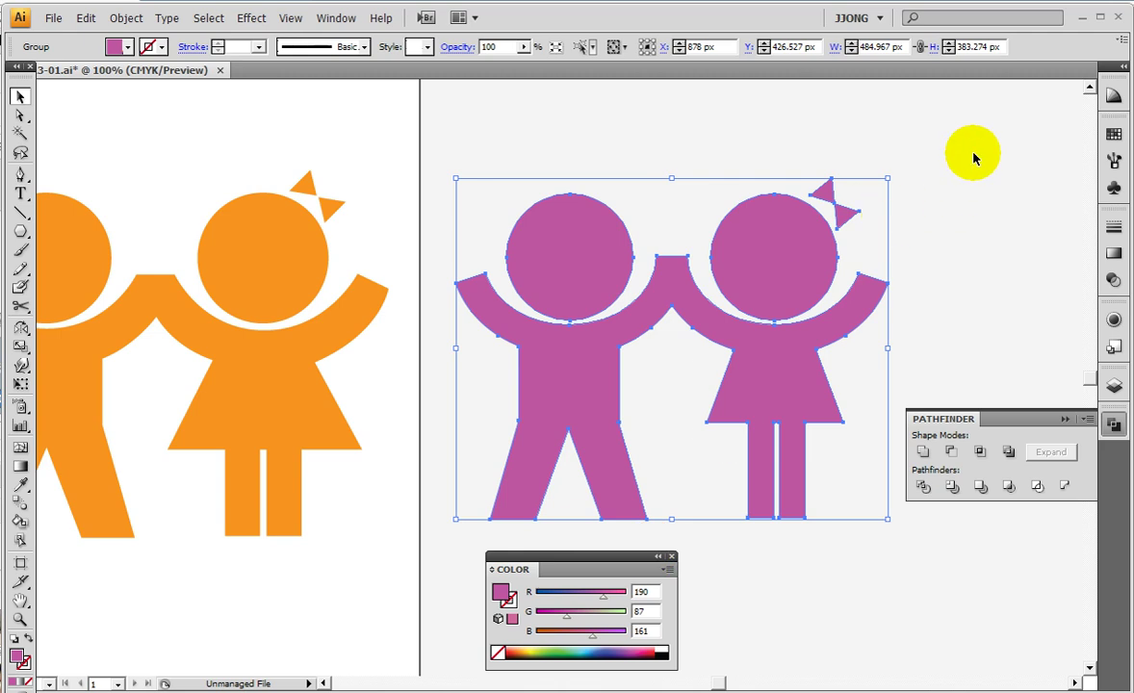